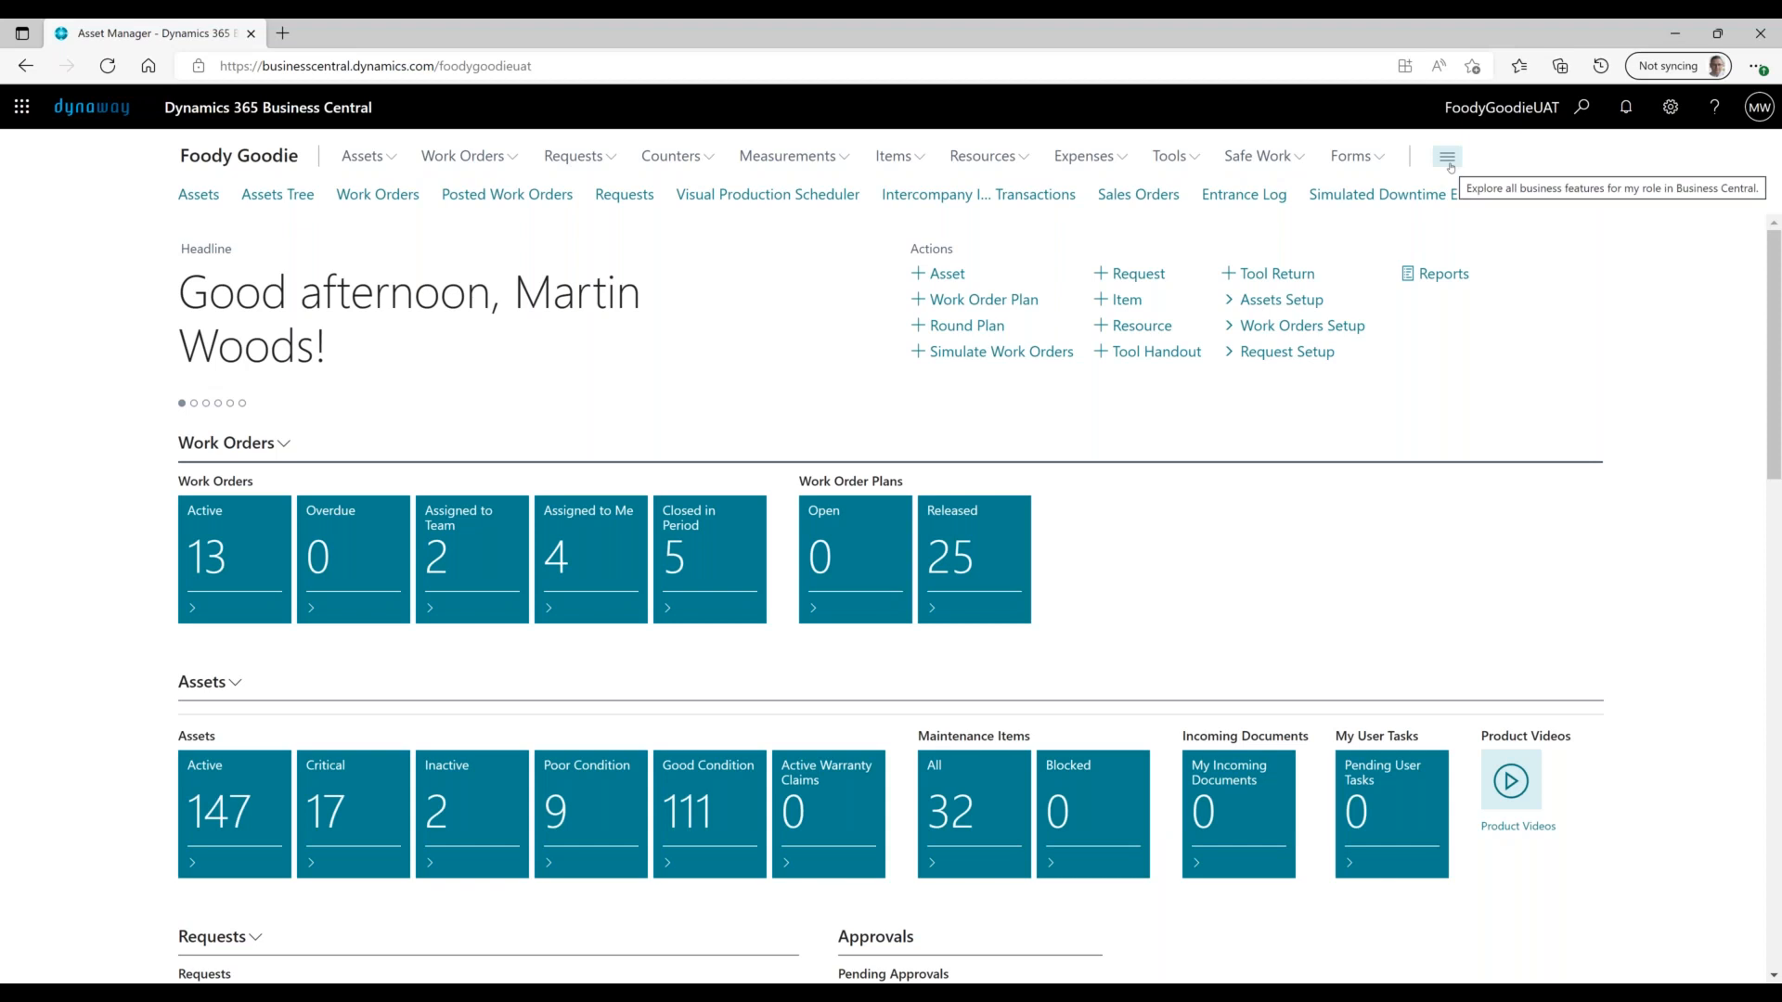
- Glance at the role explorer, then find and open Dynaway EAM License Information by searching 'dynaway'
click(1448, 158)
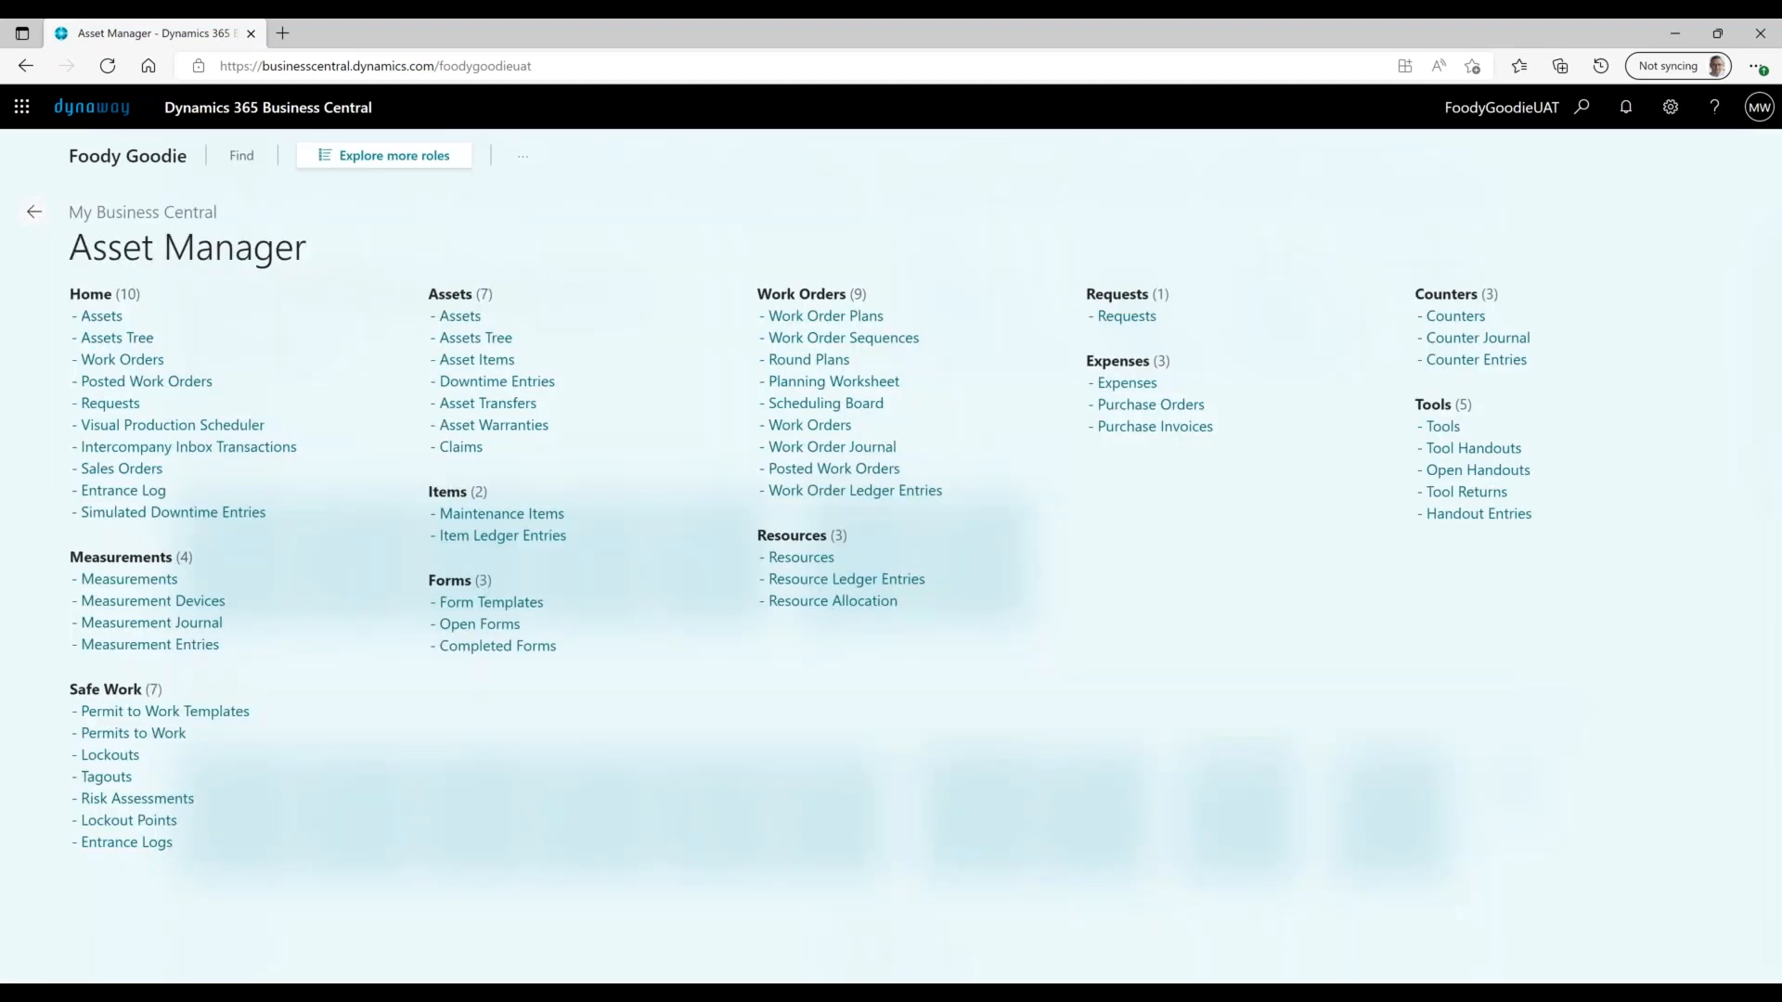
key(Escape)
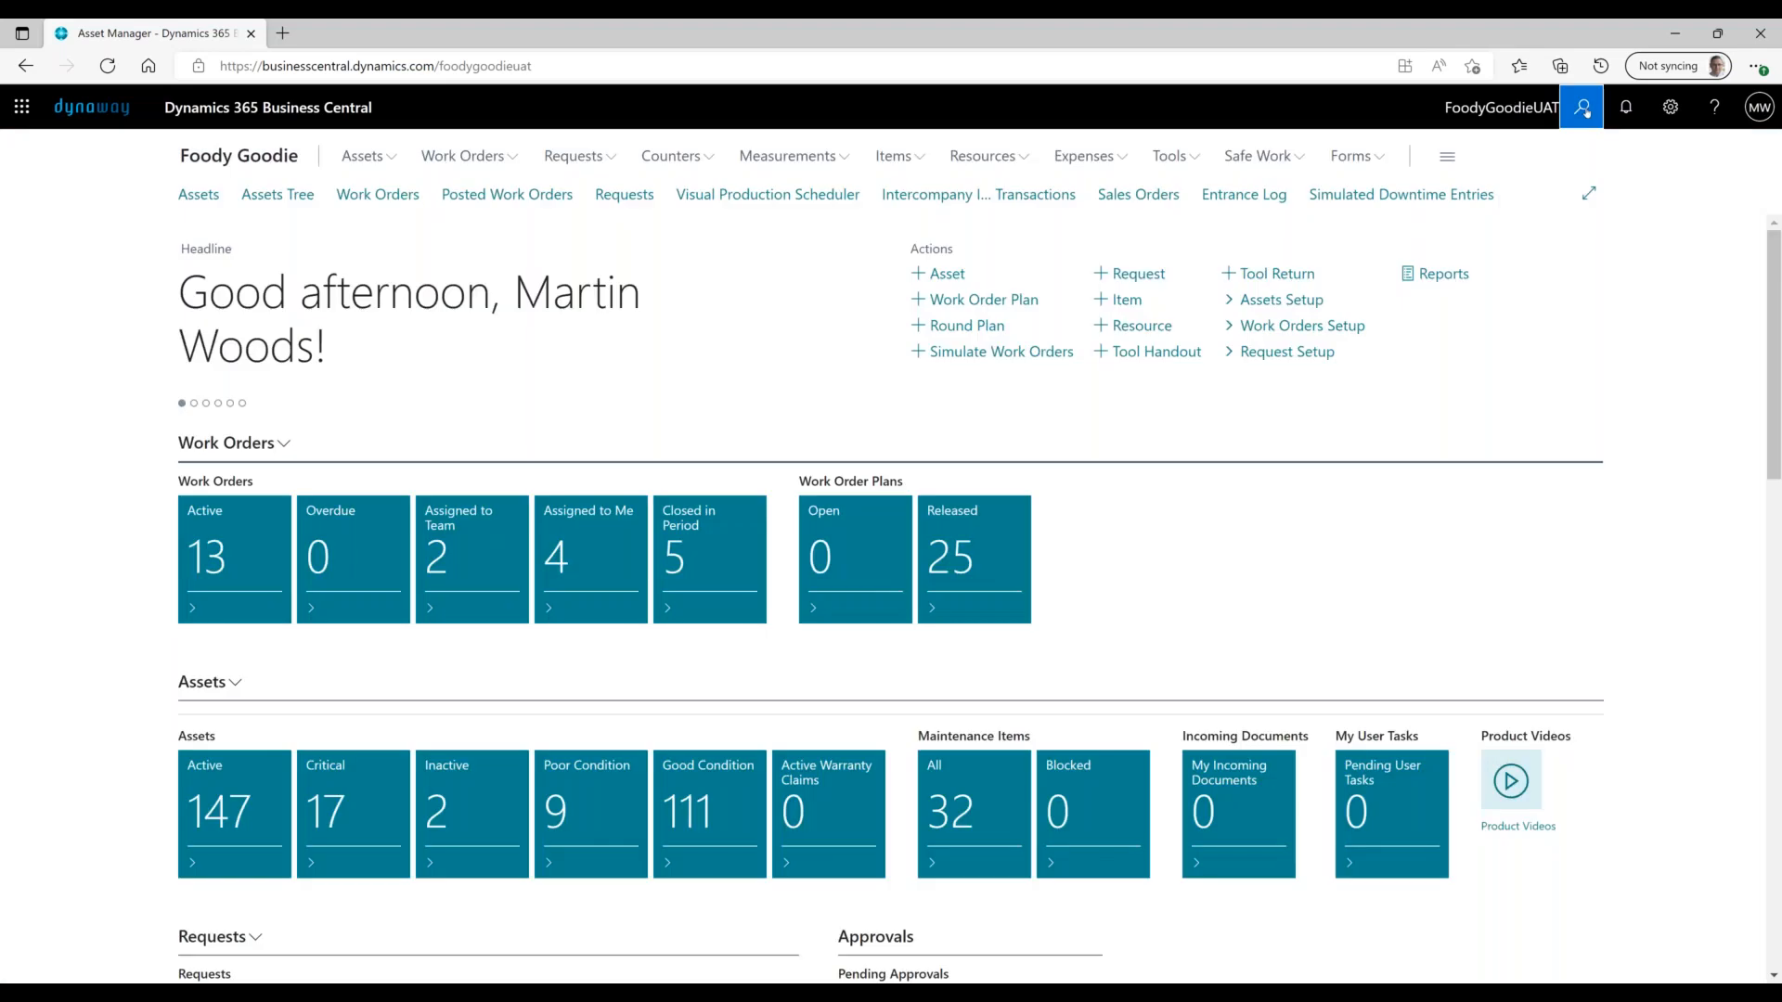
click(1582, 106)
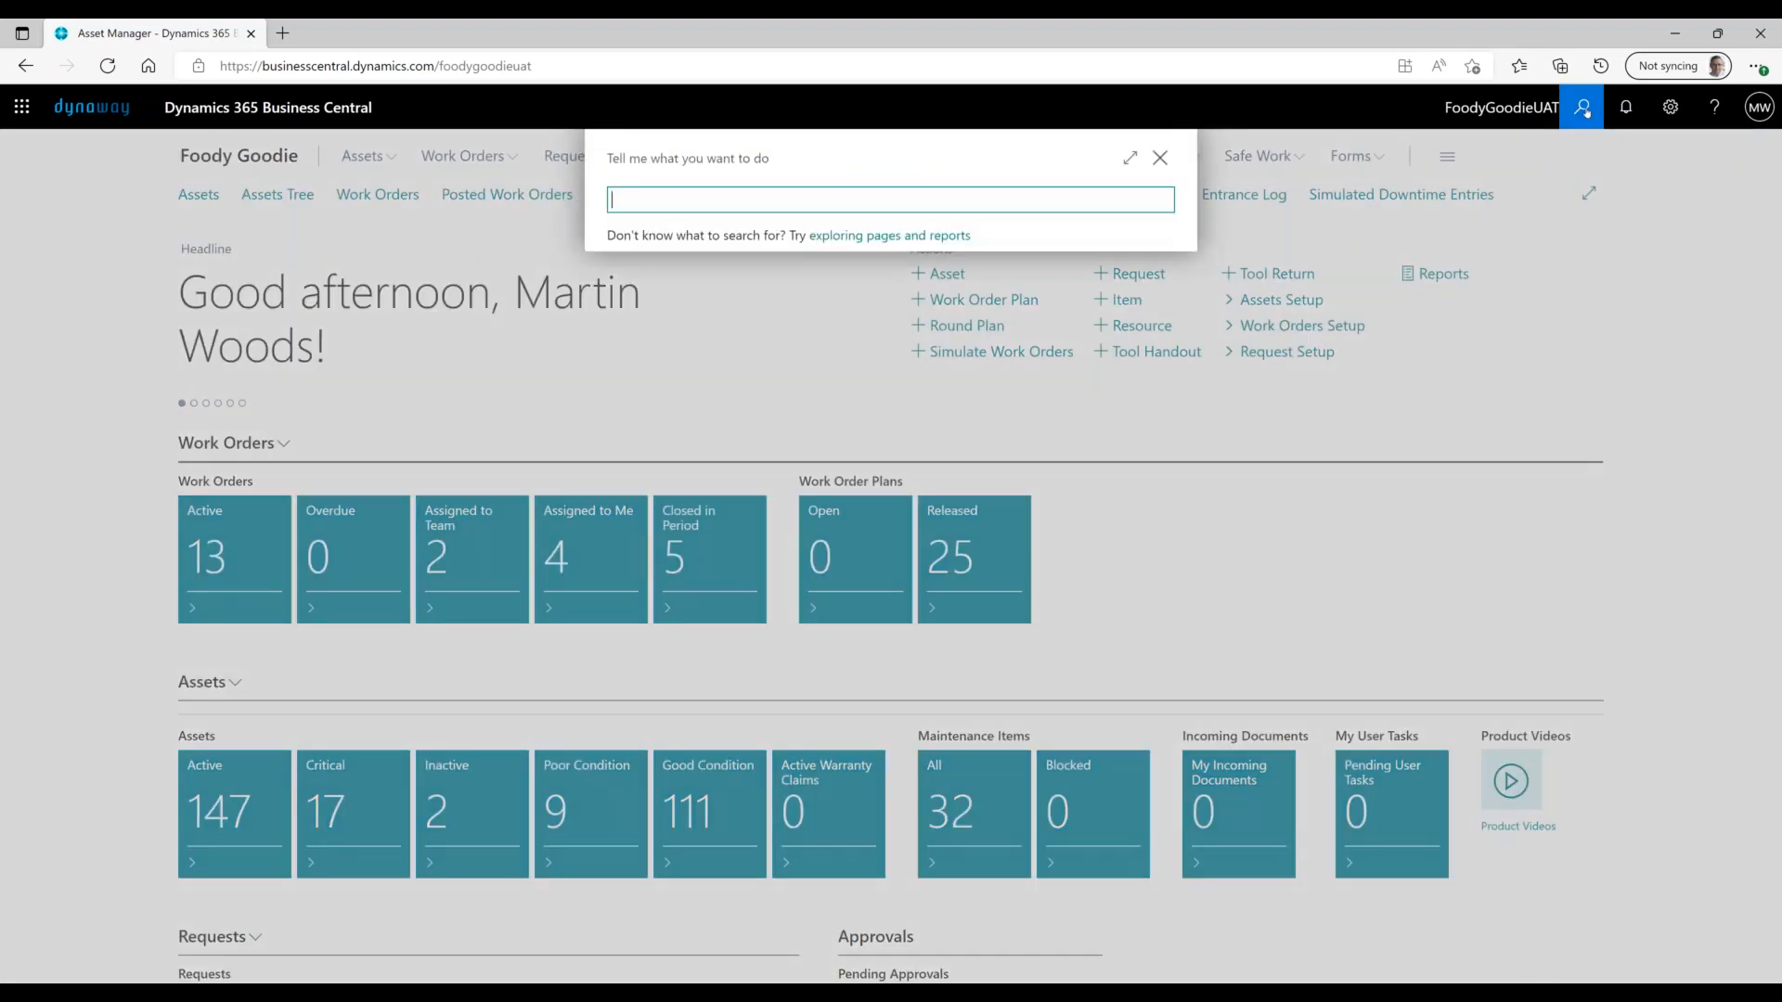
text(dynaway)
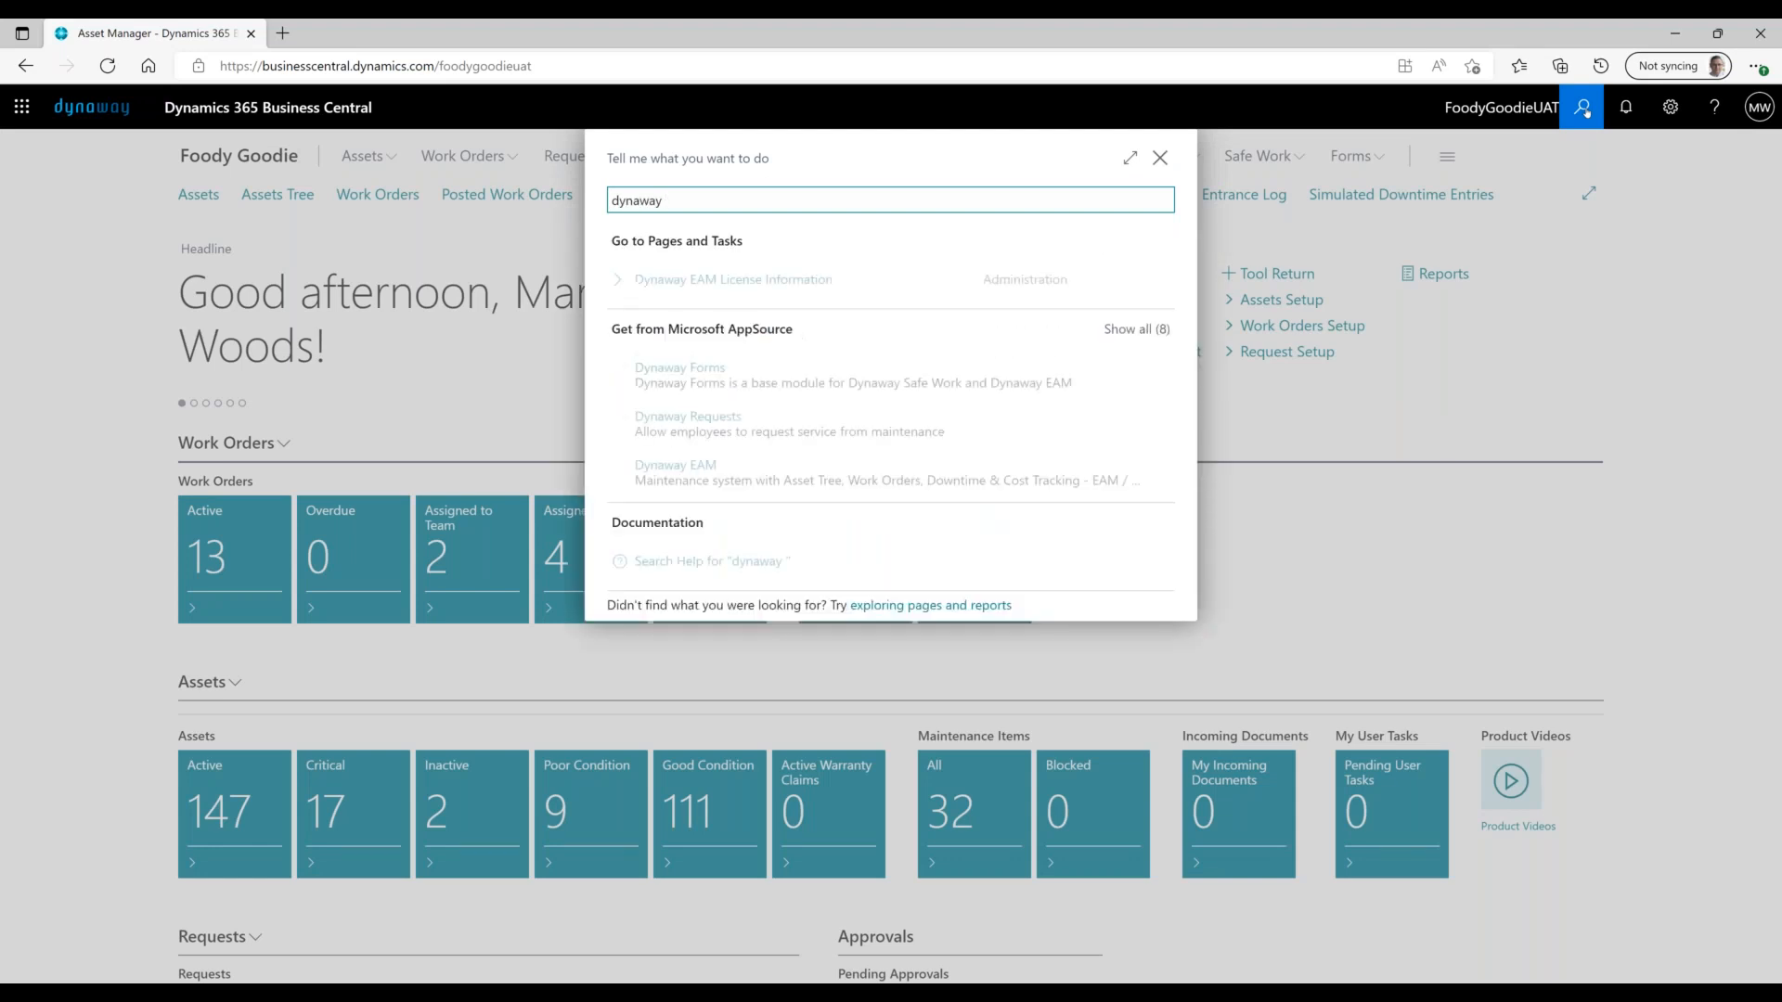
click(812, 276)
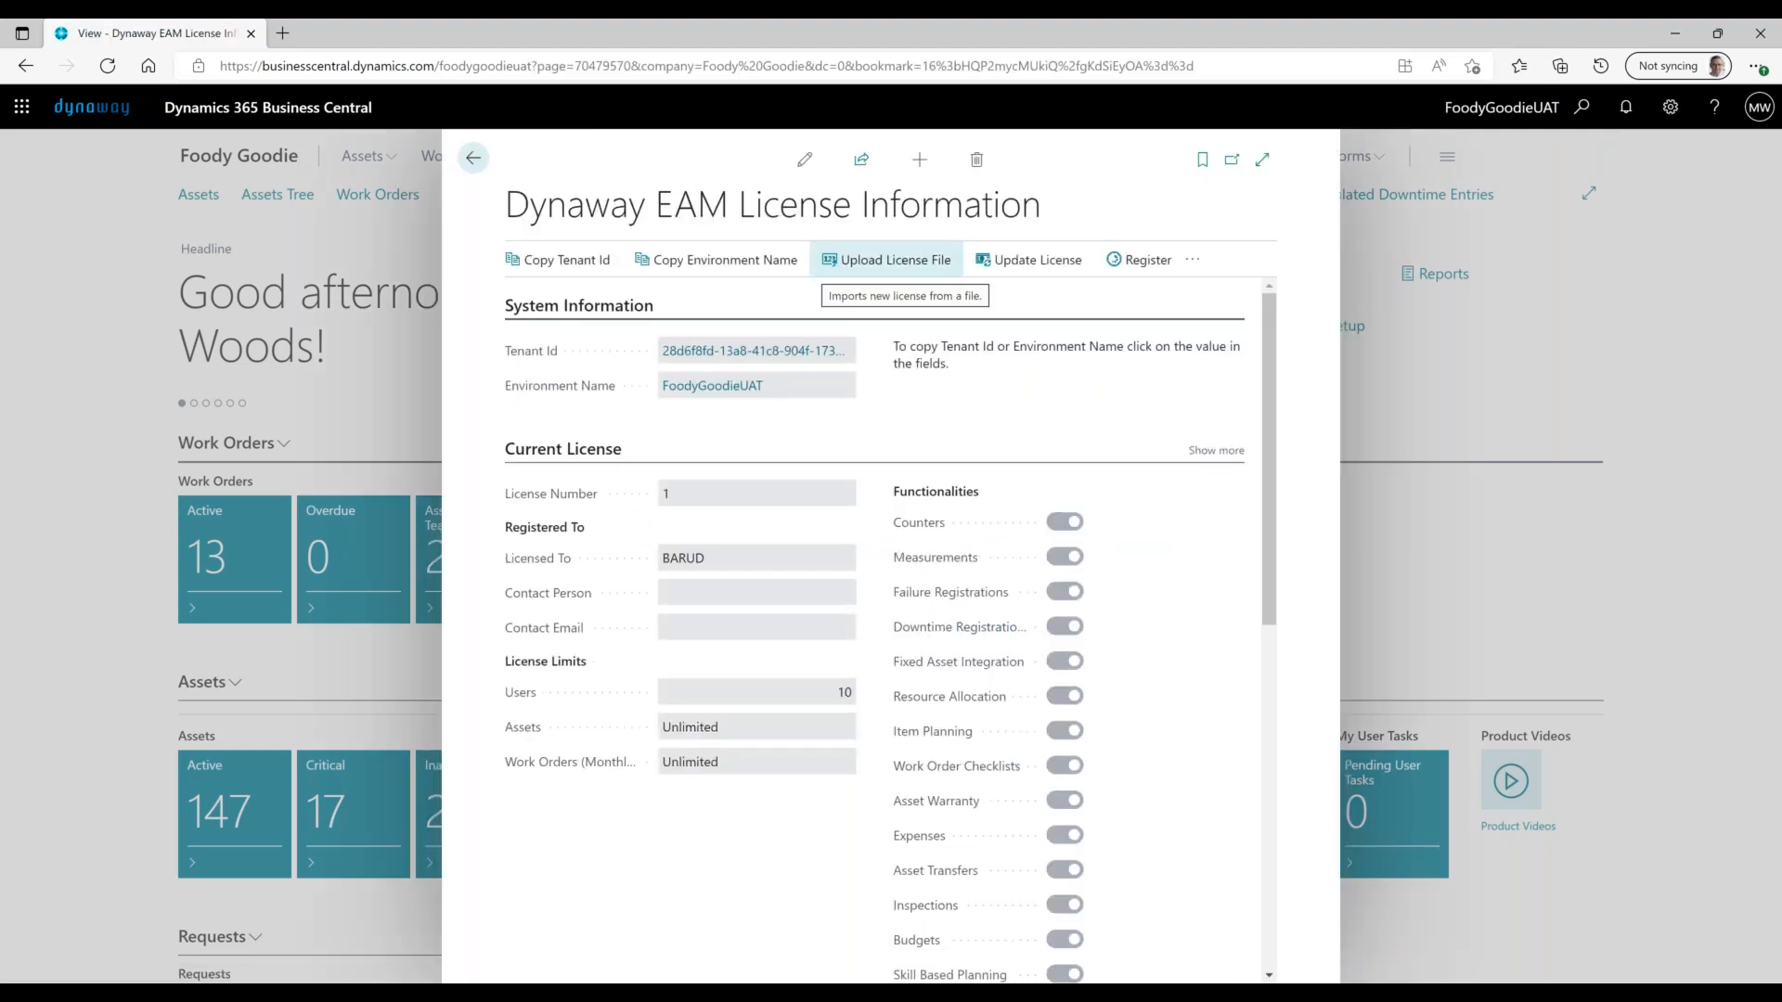
- Scroll to Usage and drill into the Maximum number of users Actual Qty by company
scroll(881, 410, down, 1)
scroll(881, 410, down, 4)
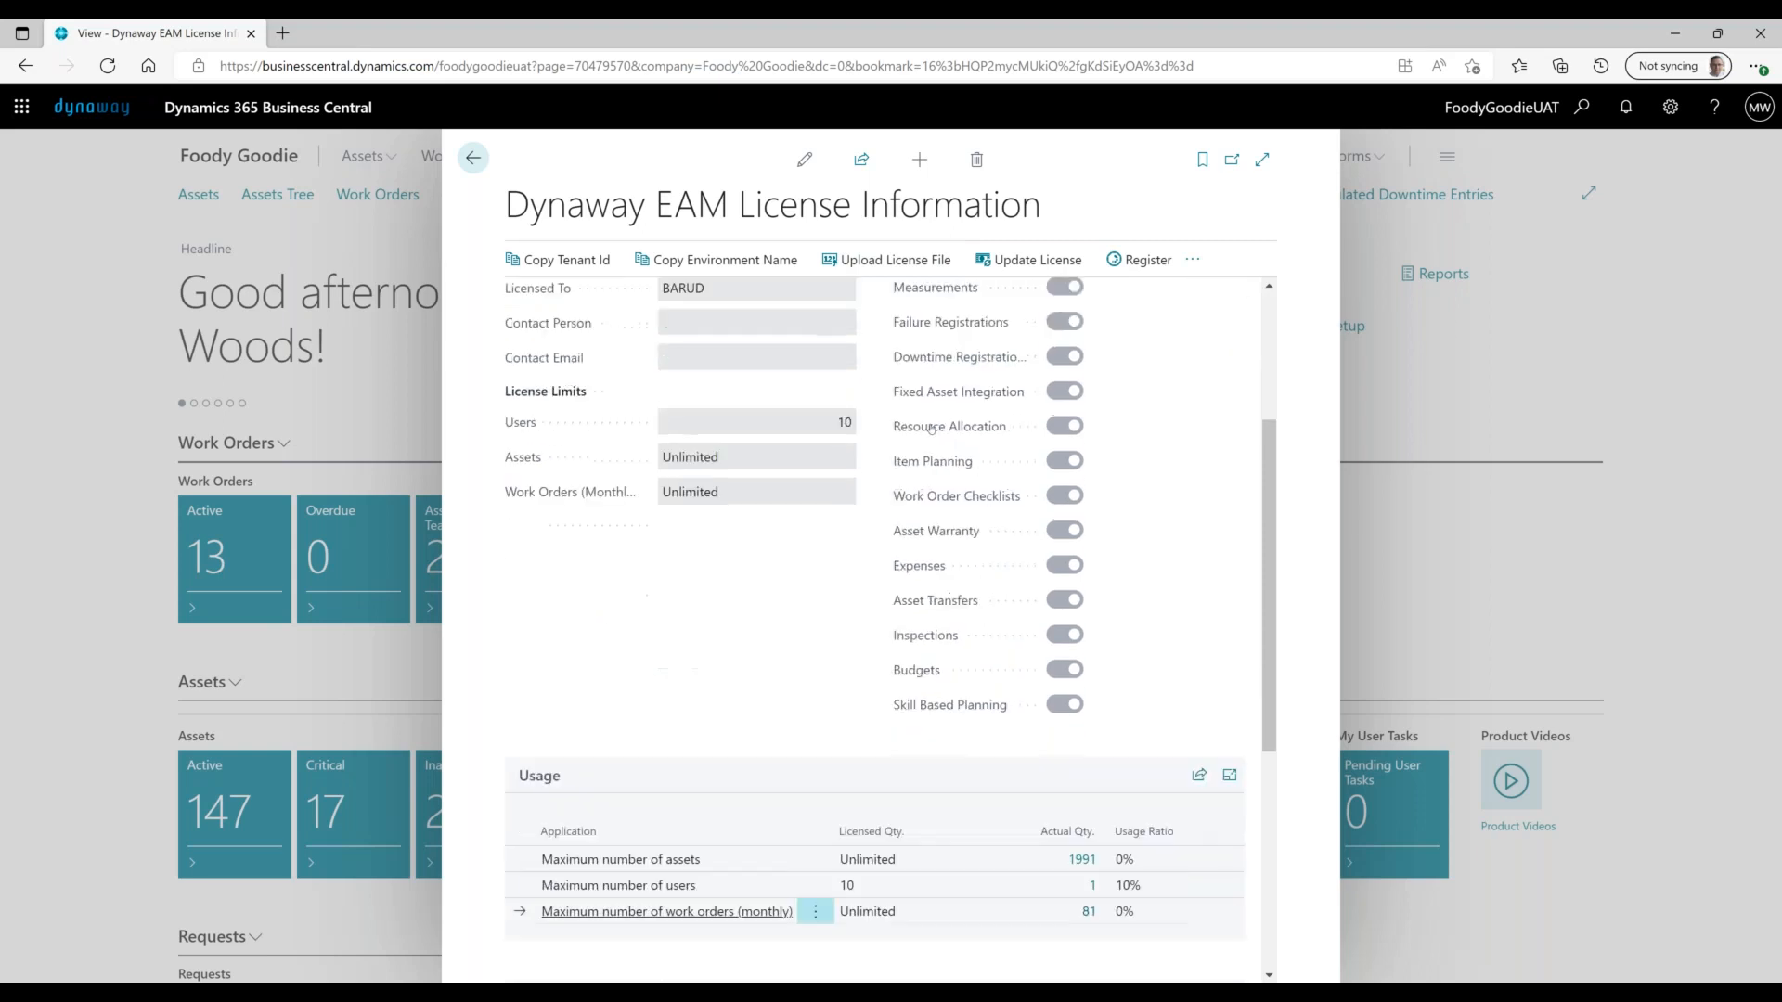
scroll(712, 636, down, 1)
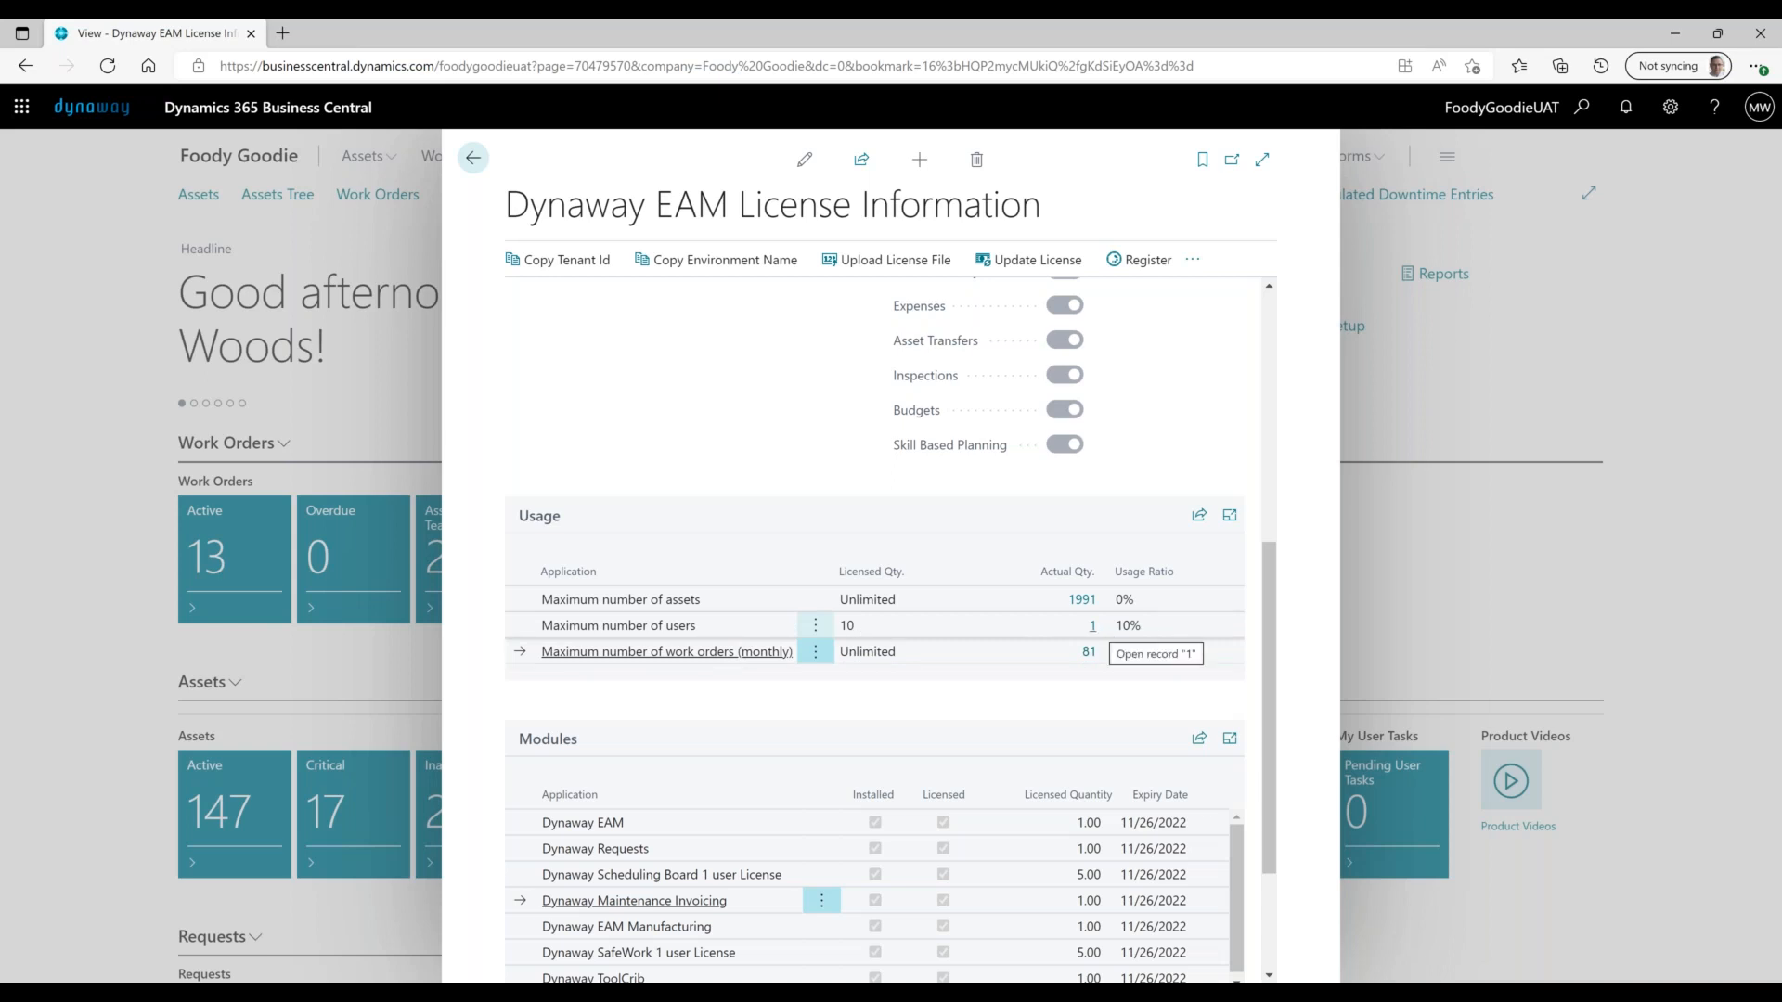
click(1094, 627)
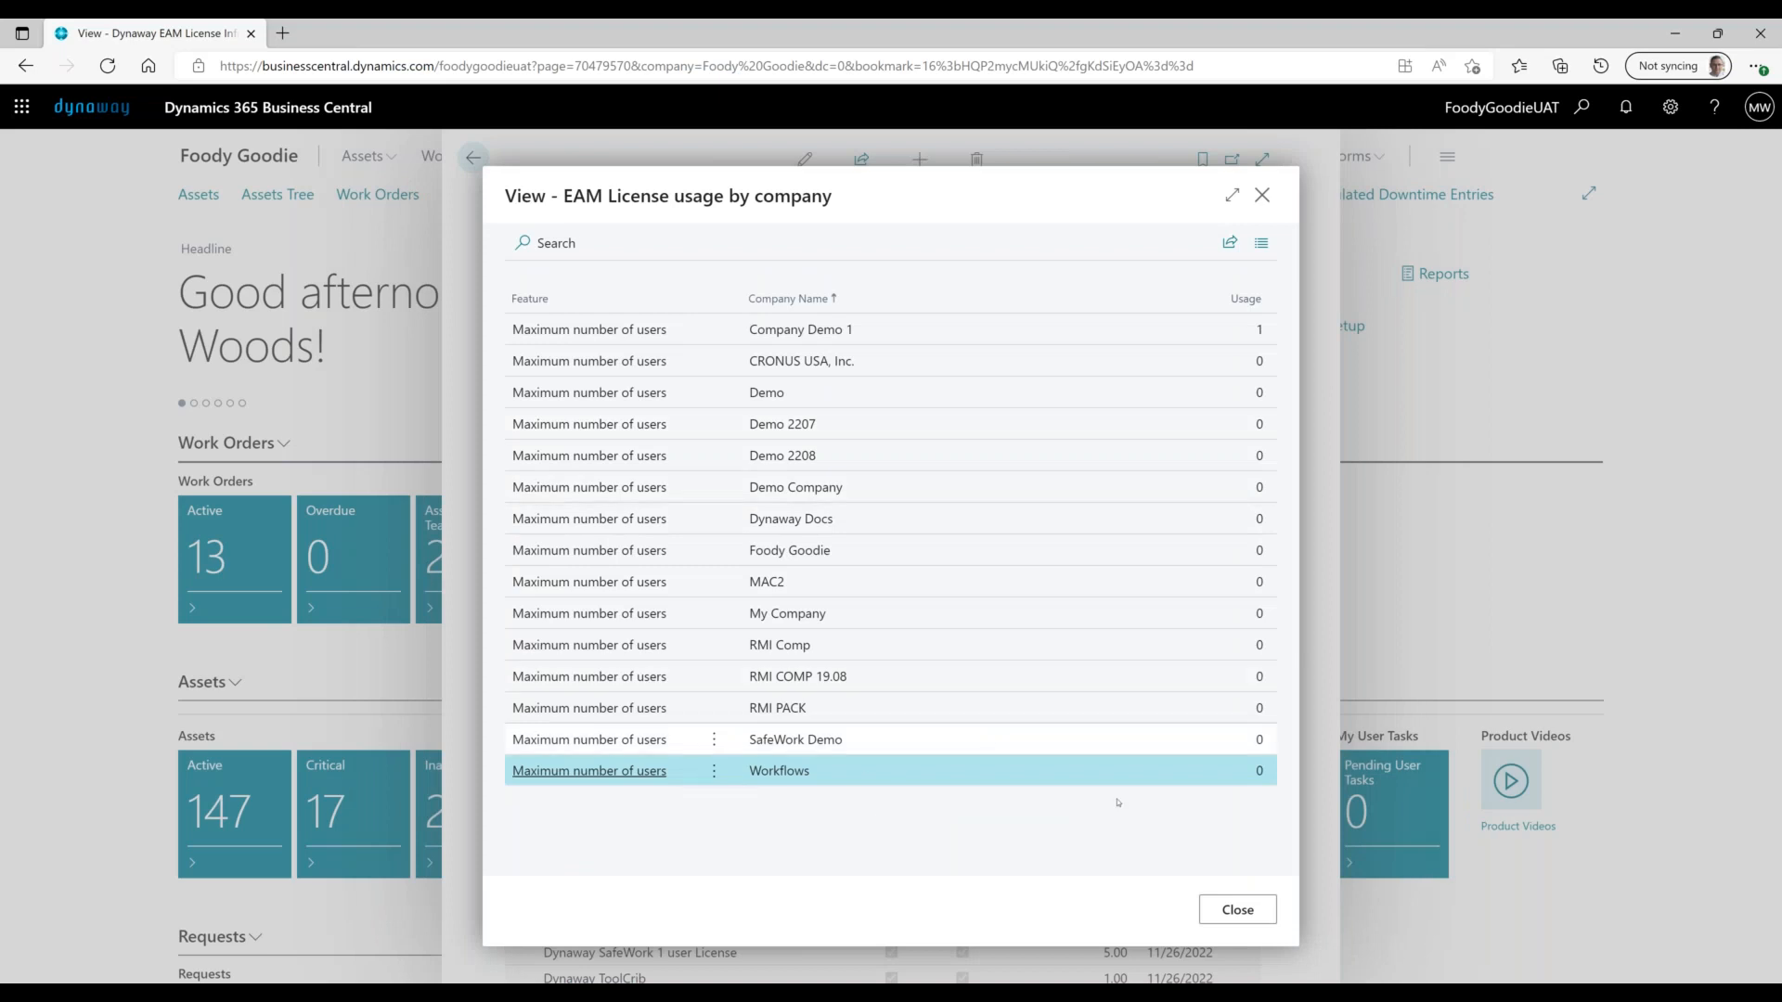
- Close the per-company usage list and reveal the license page's additional actions
click(1235, 911)
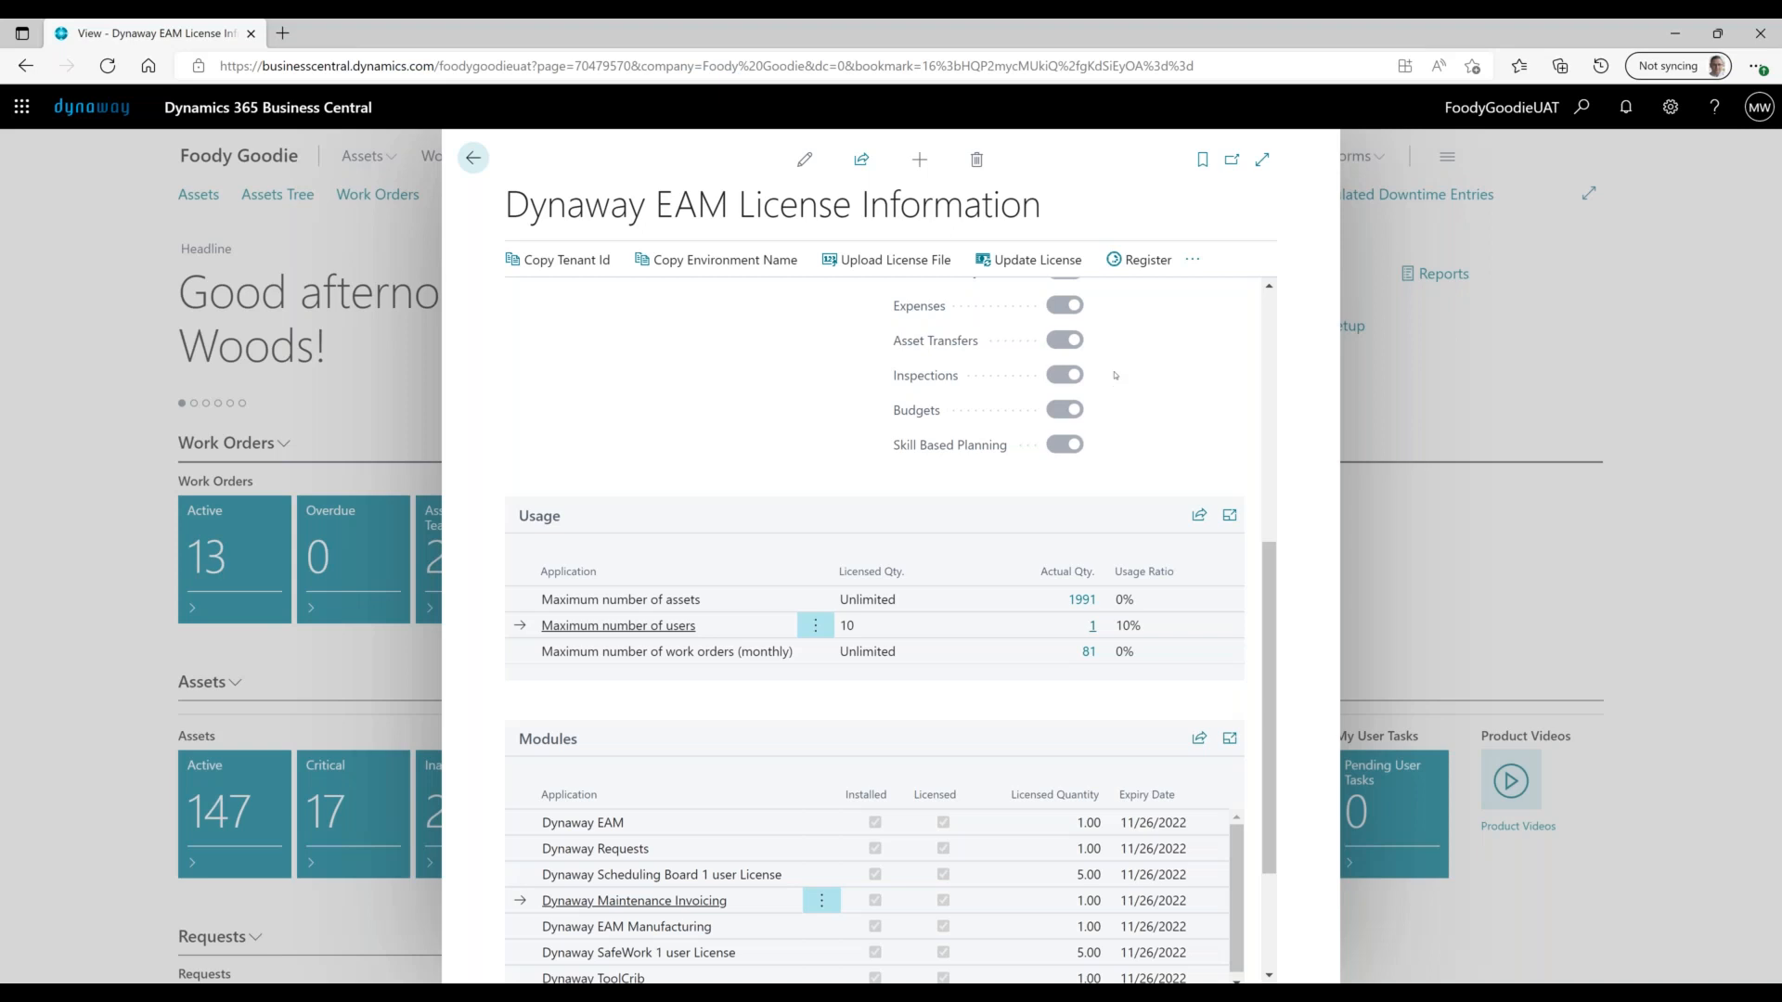
click(1193, 261)
mouse_move(1191, 331)
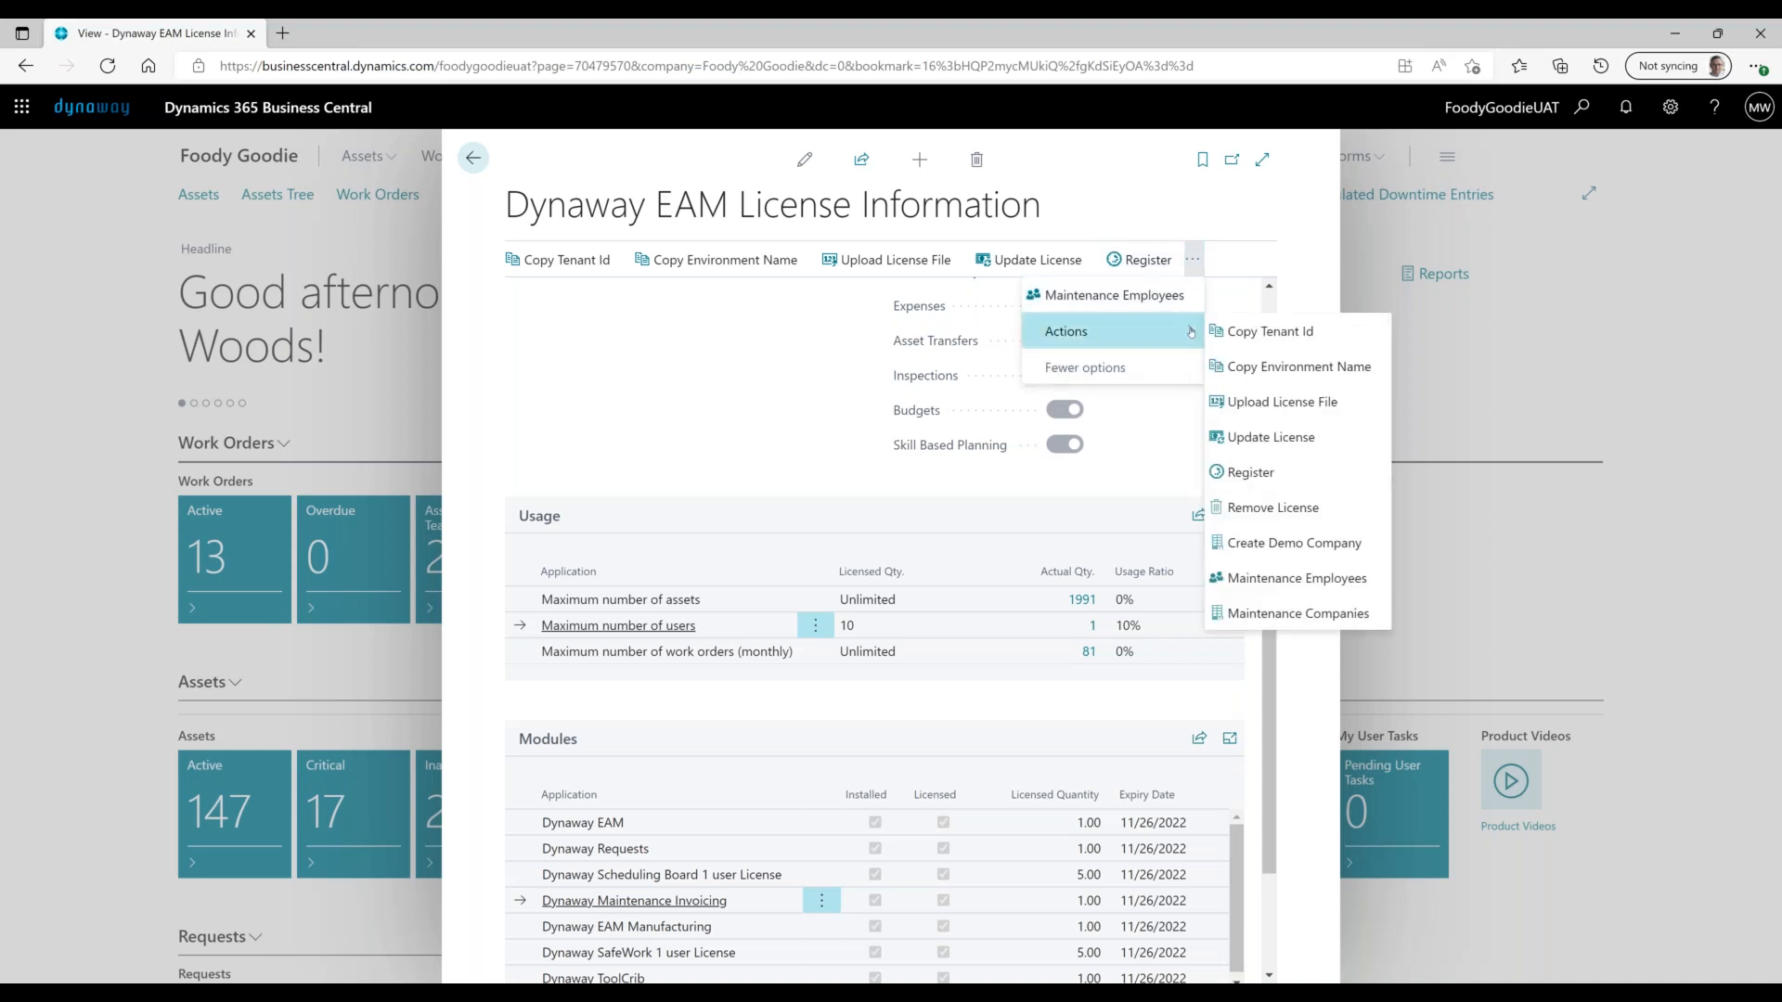
click(1329, 614)
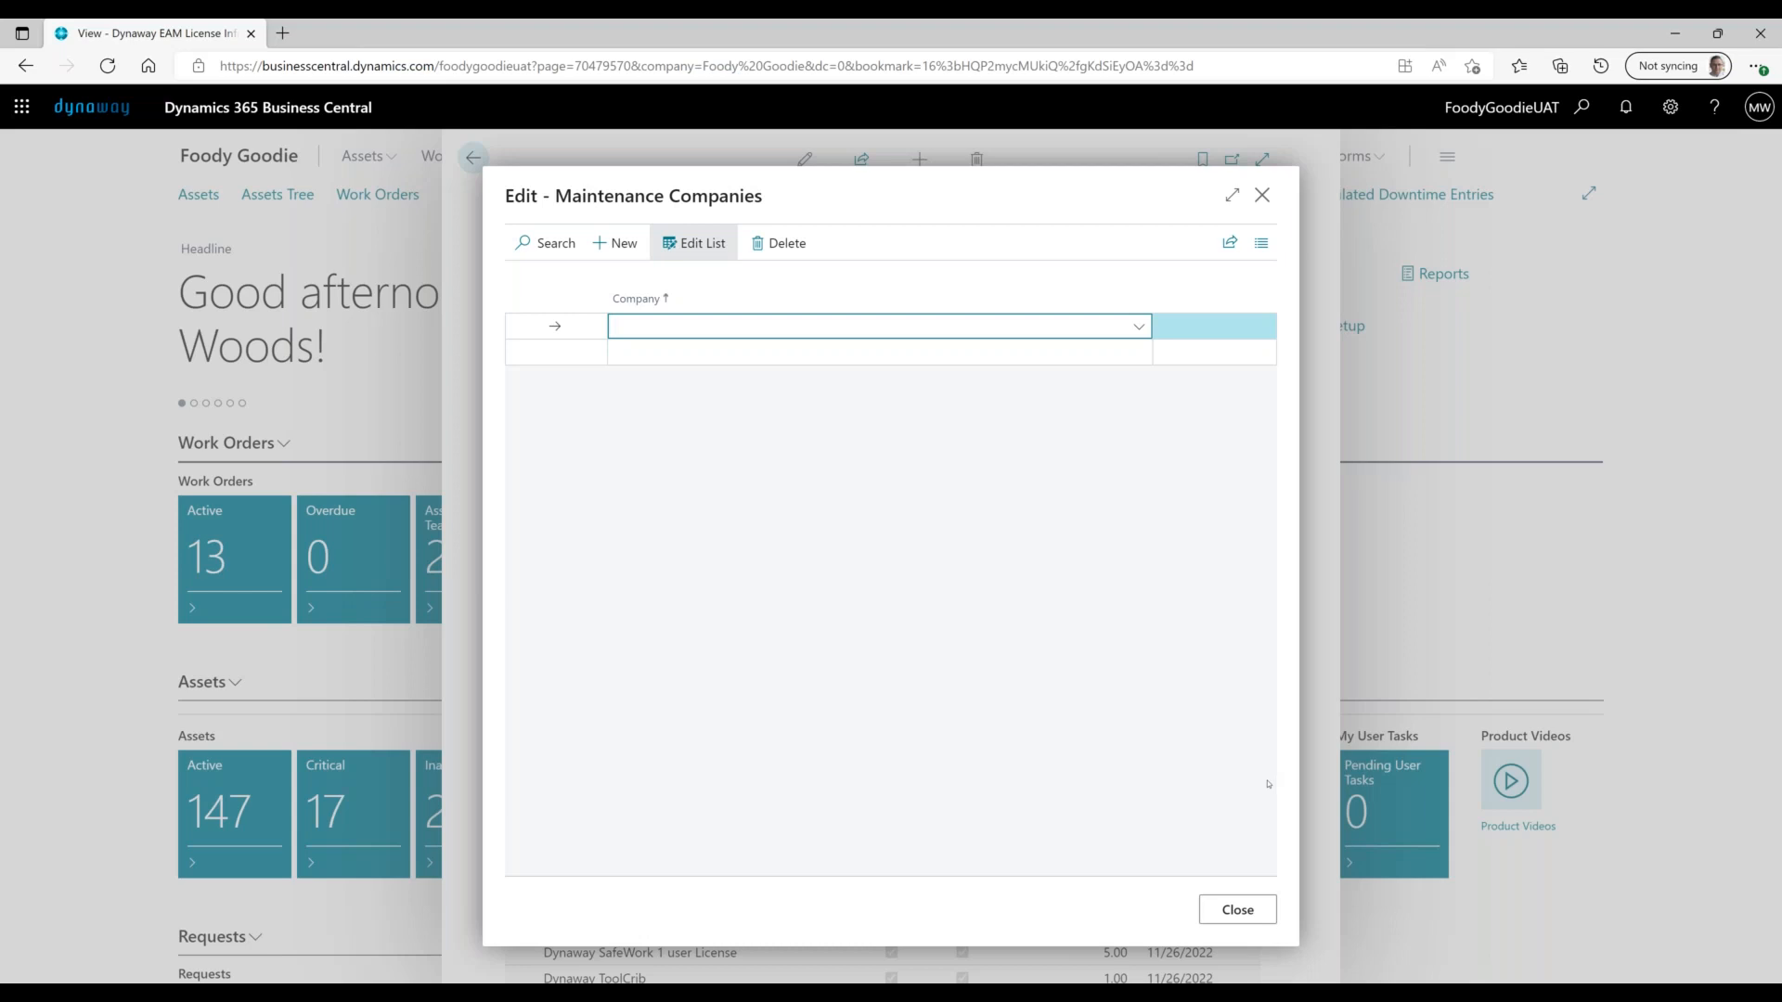
click(1240, 910)
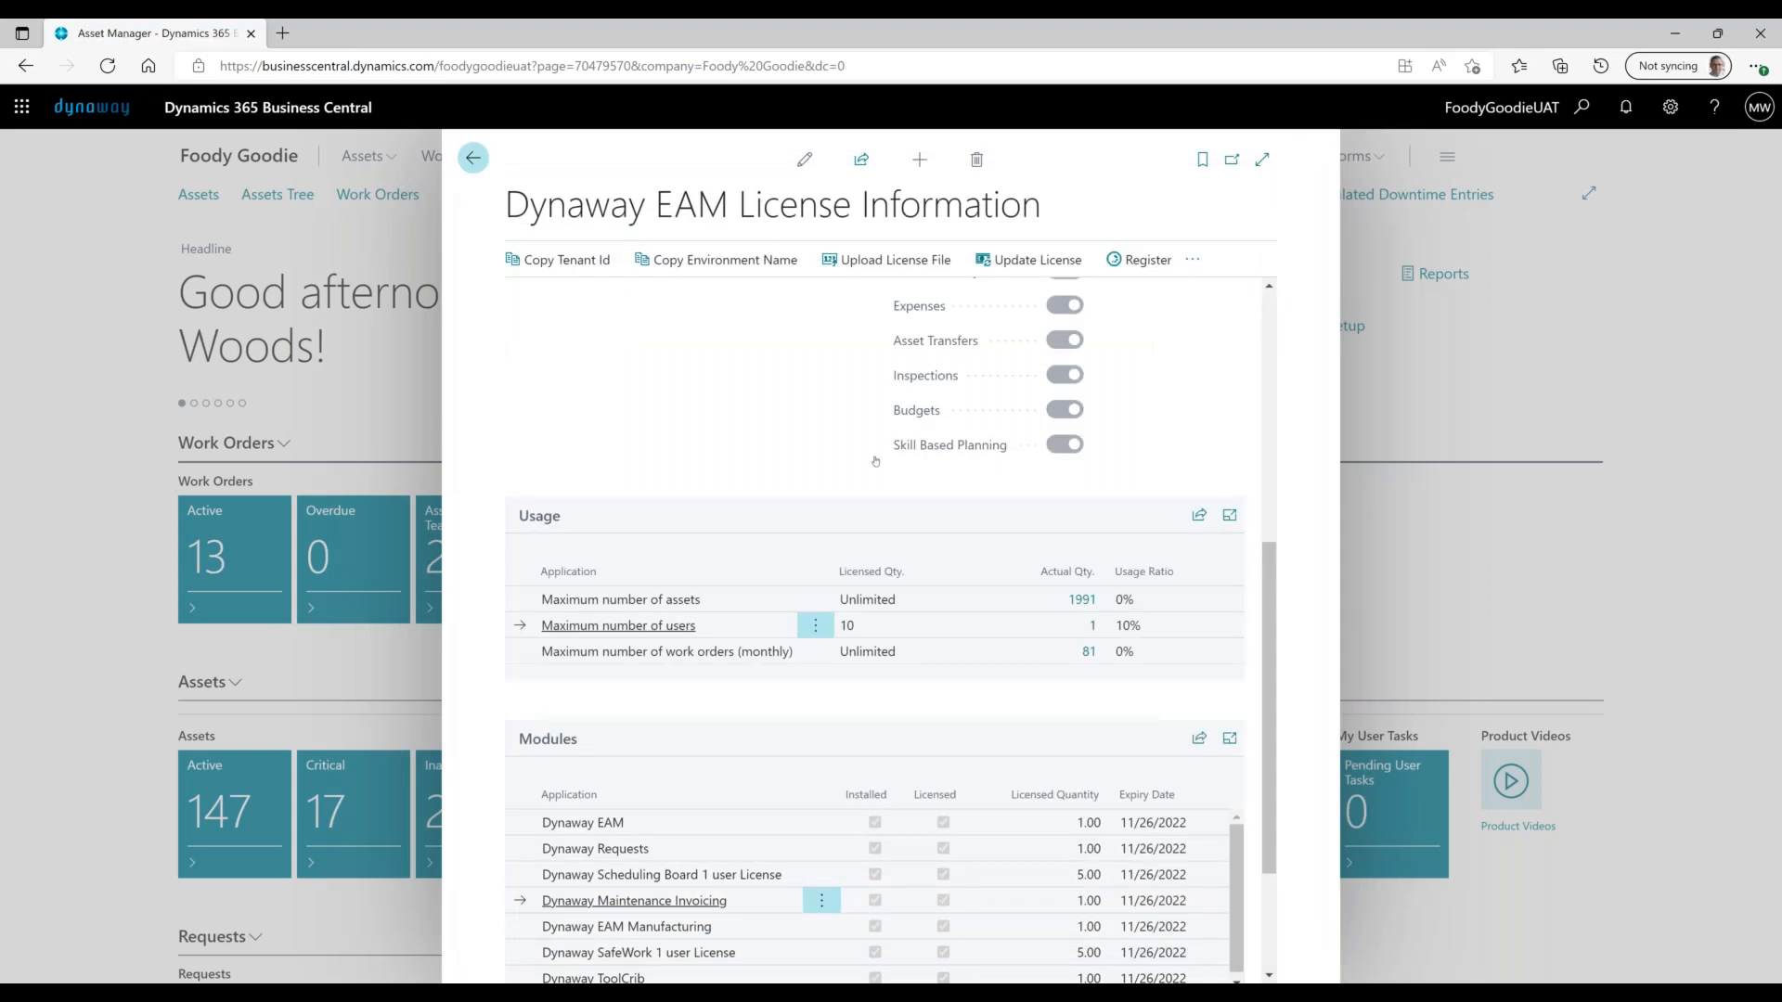
click(473, 158)
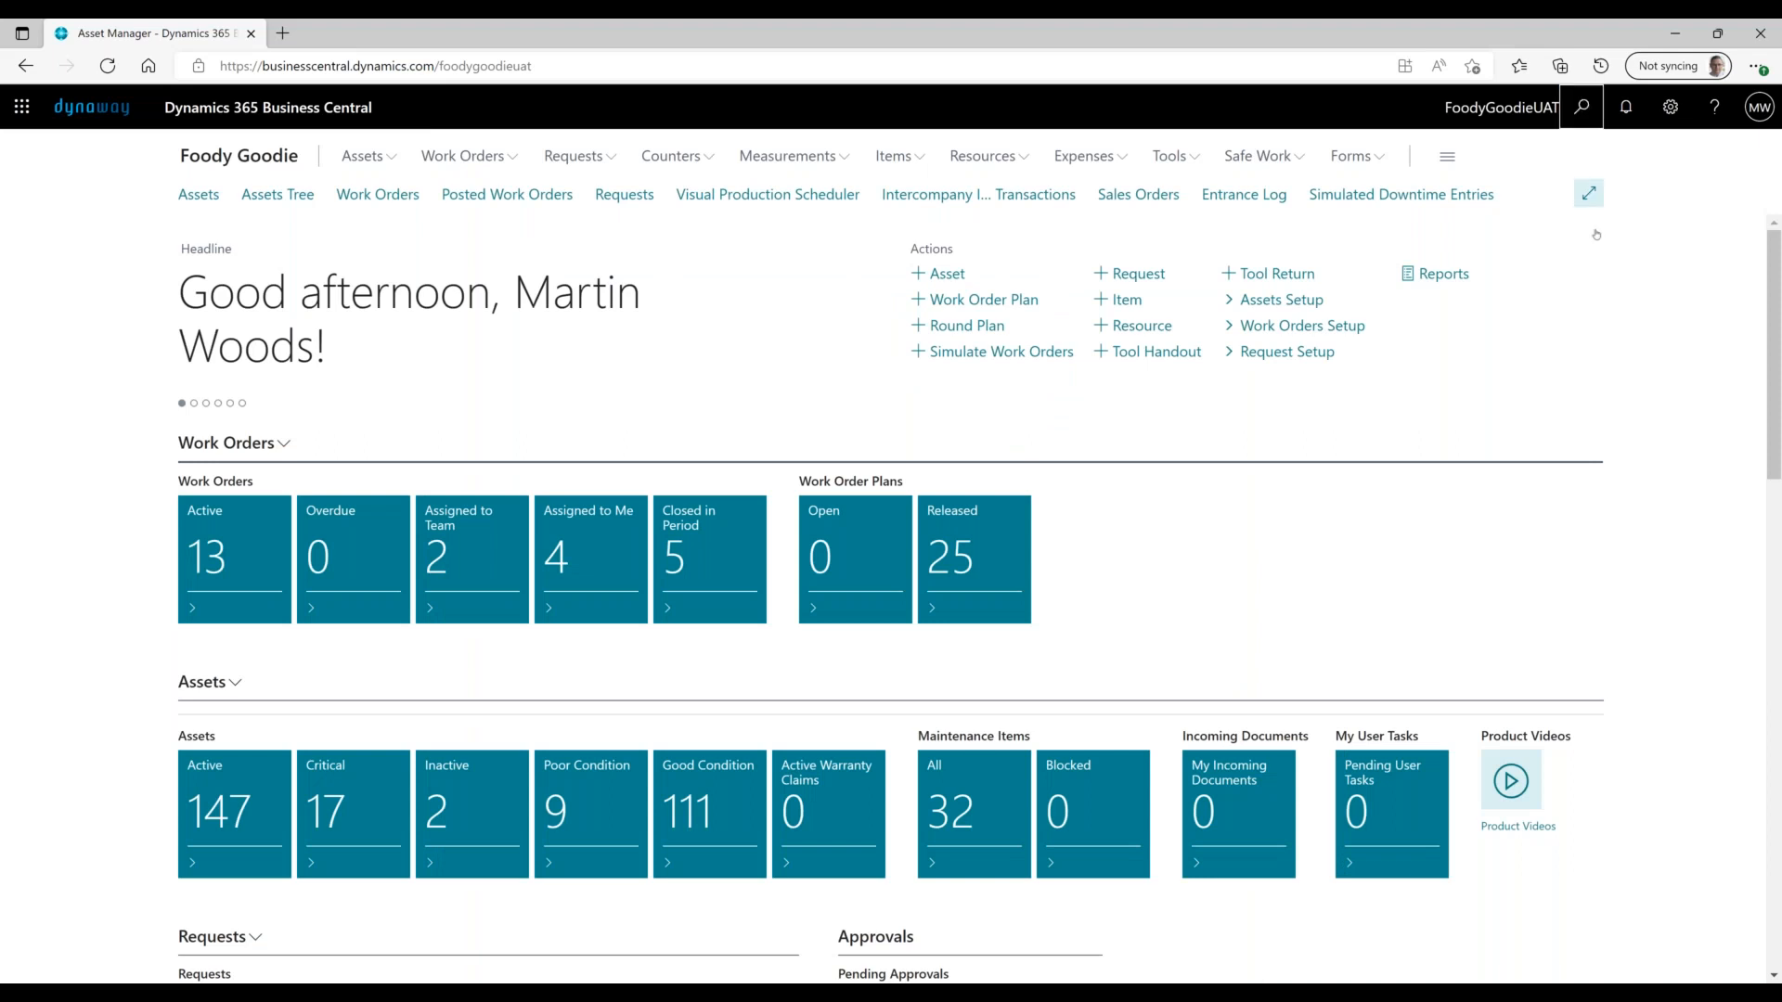
- Search for 'users' and open the Users list
click(1581, 107)
text(users)
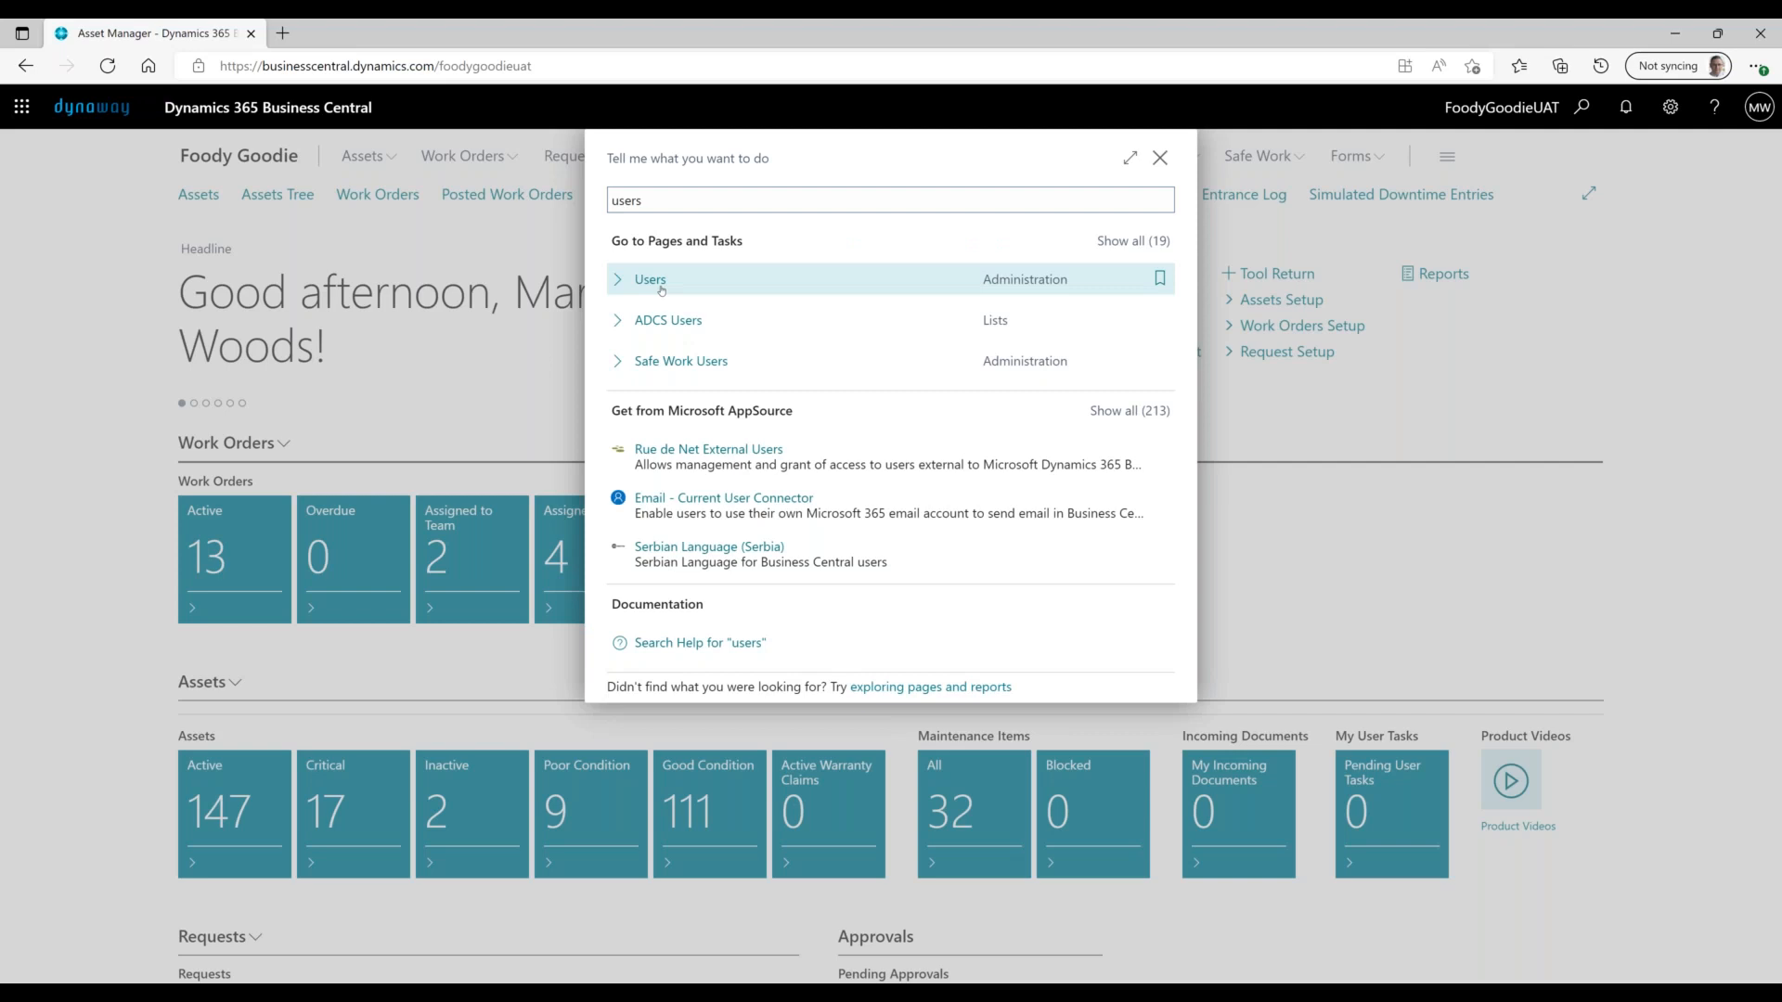
click(662, 288)
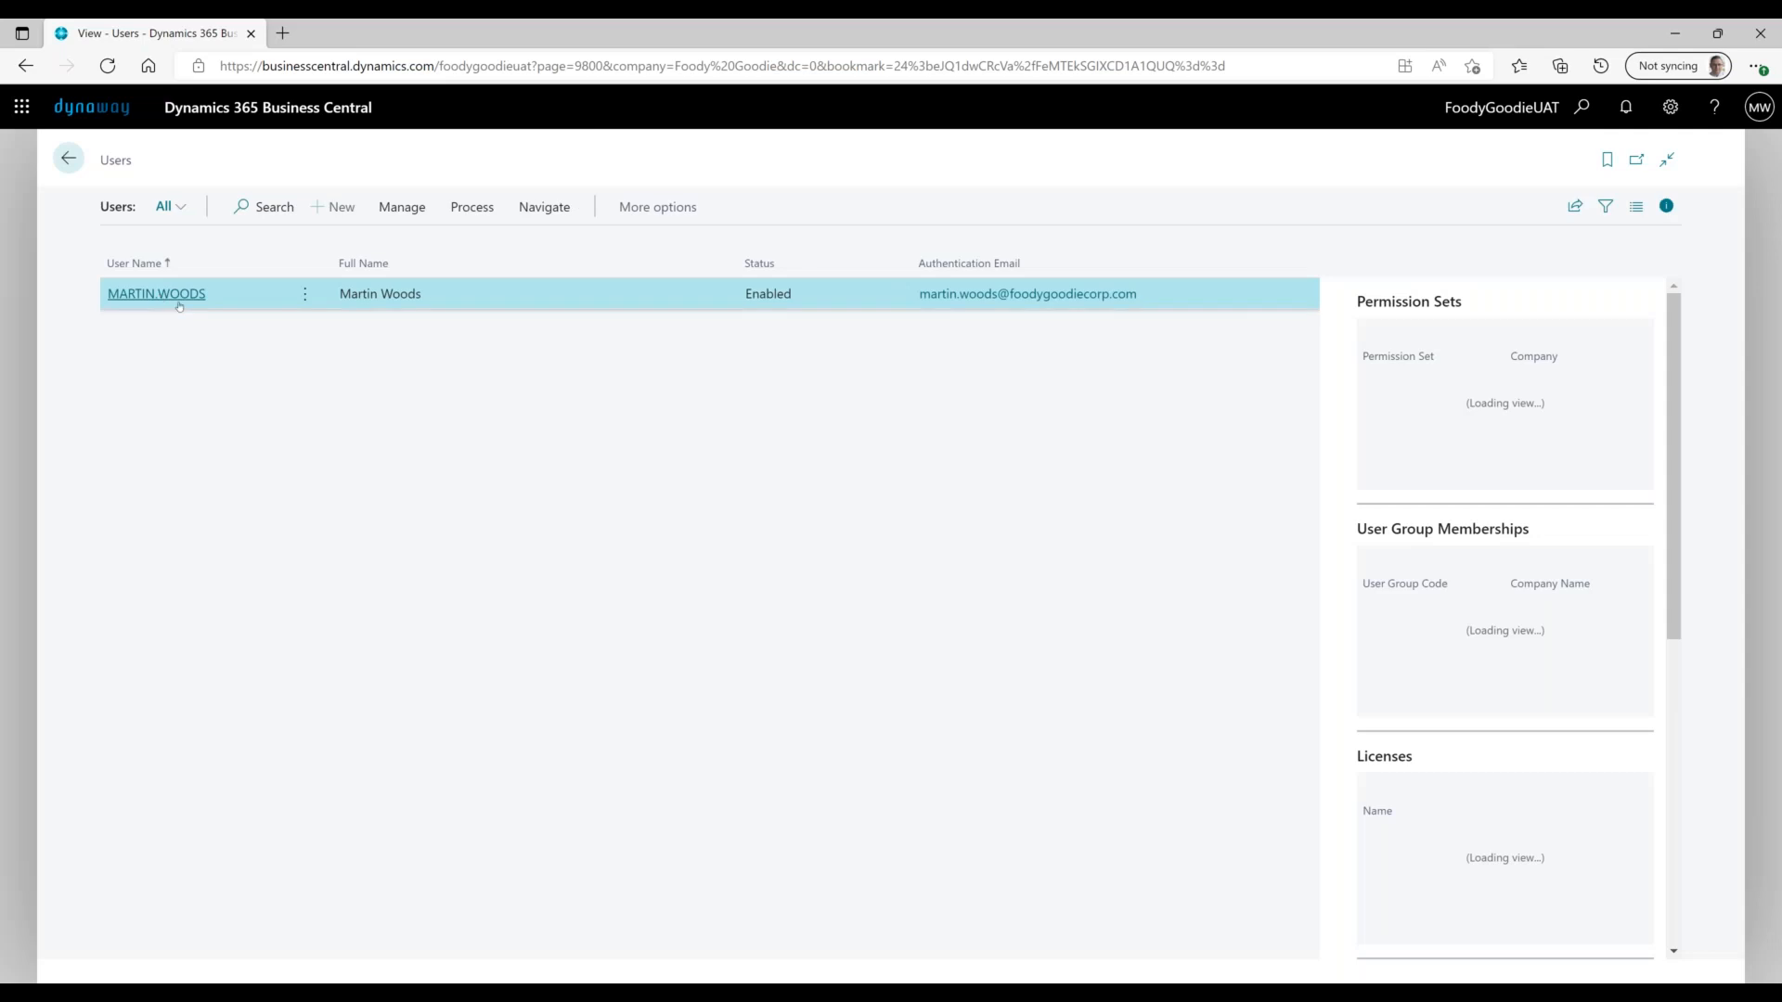
- Open the user's card, expand User Permission Sets and start a blank new line
click(184, 297)
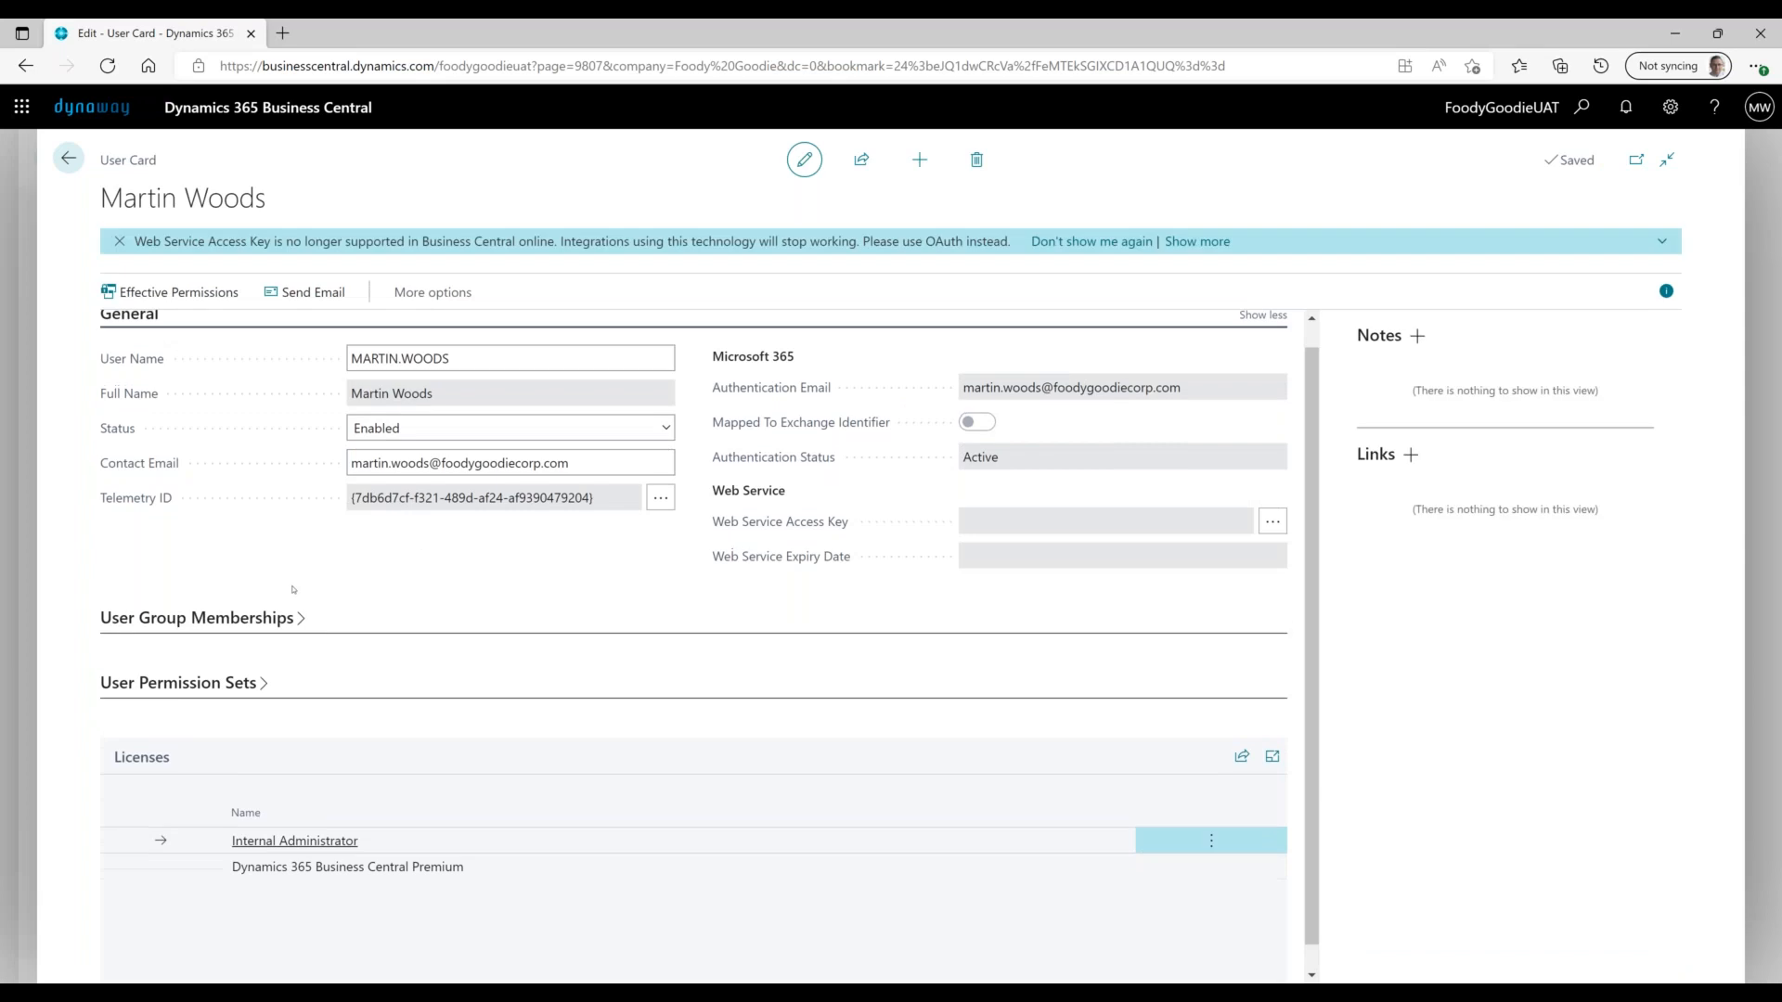
click(261, 684)
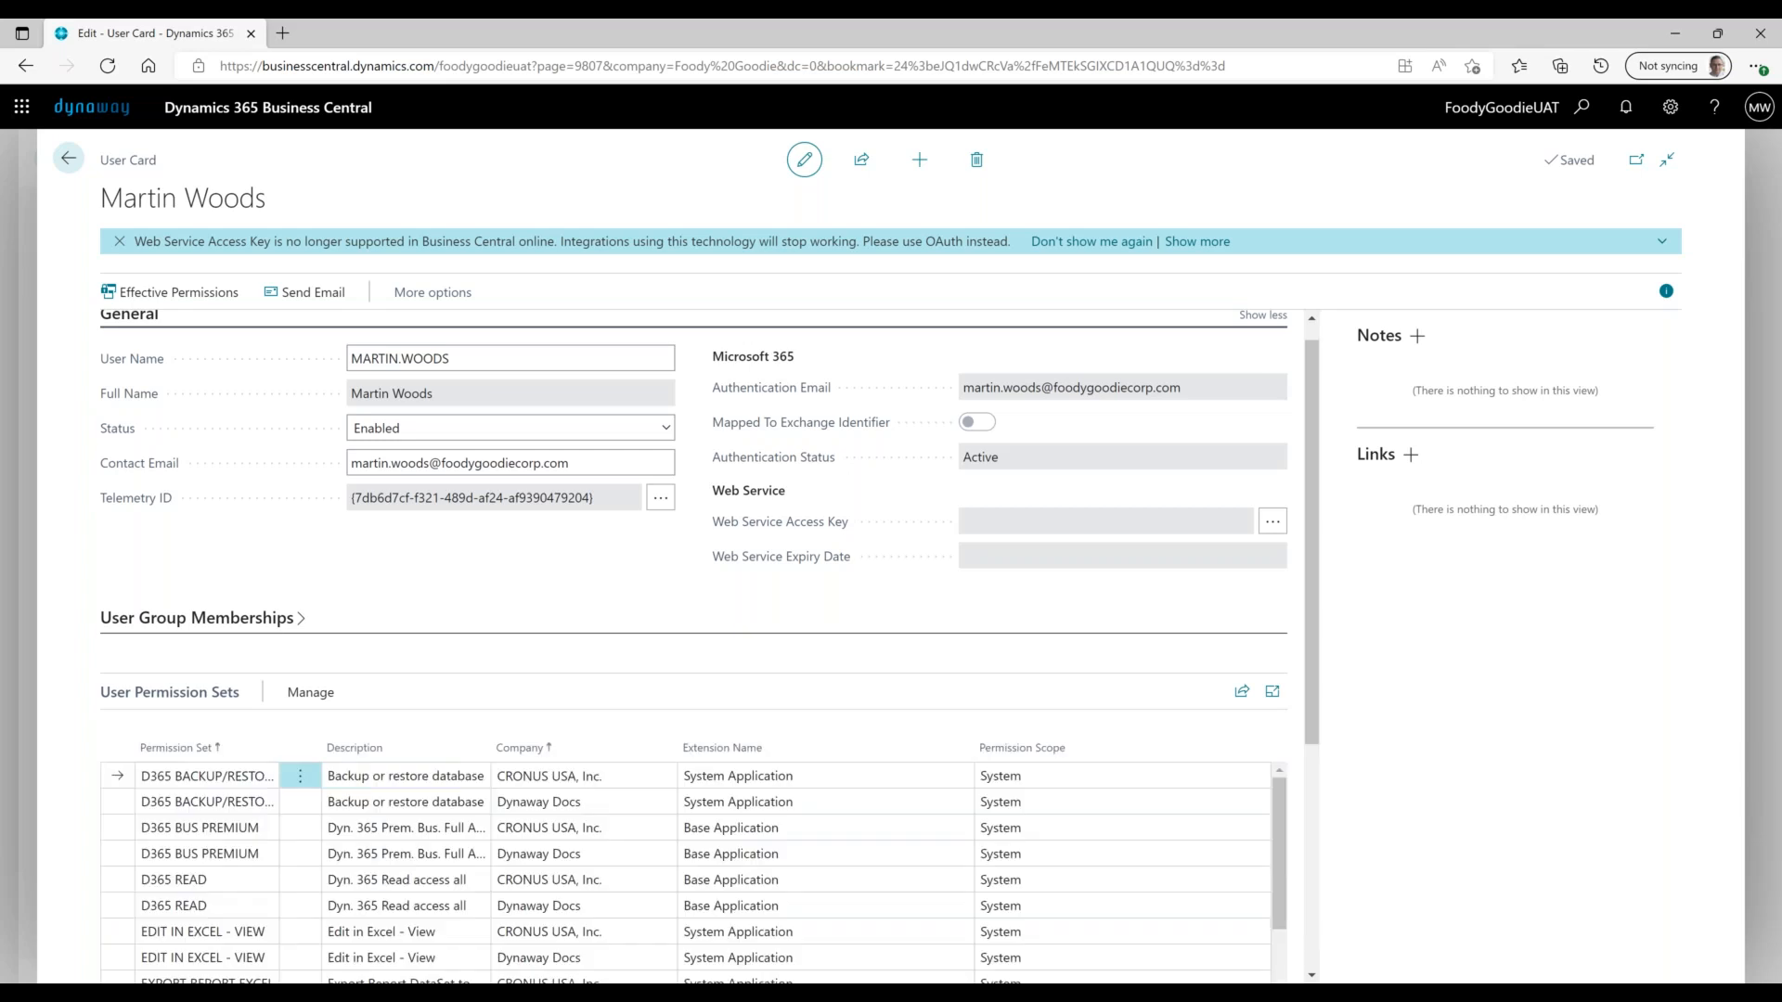
scroll(260, 771, down, 4)
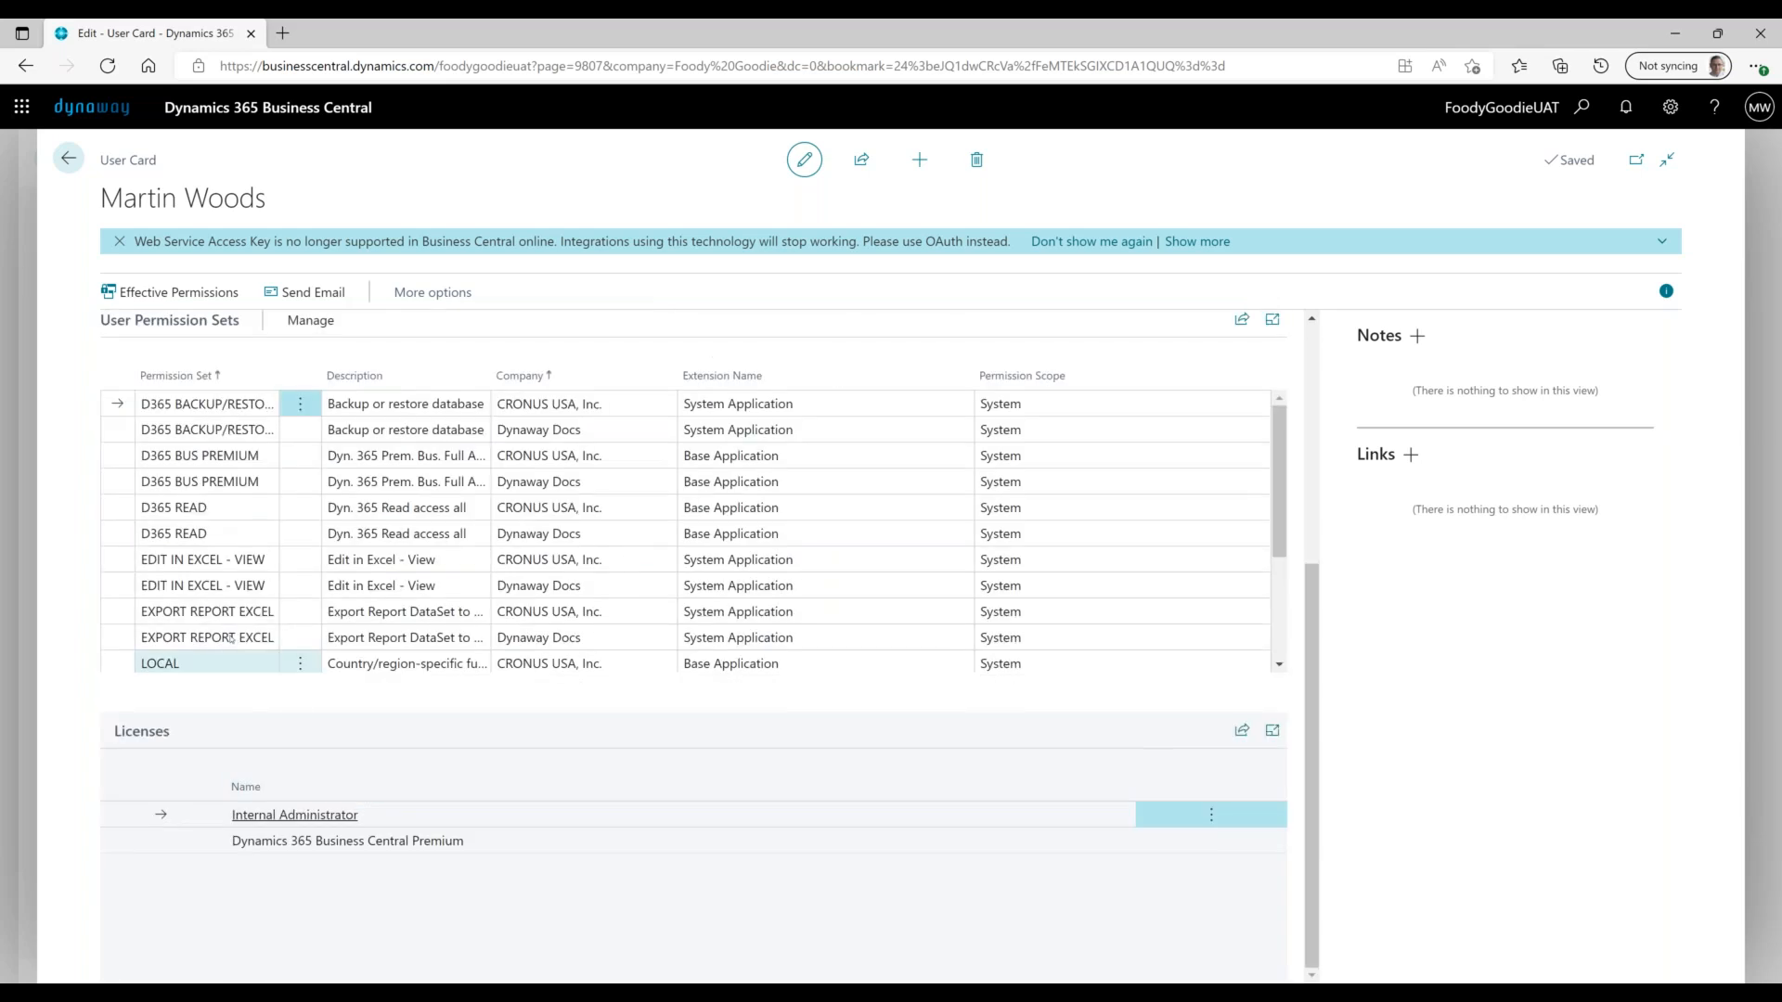
click(230, 661)
scroll(230, 640, down, 3)
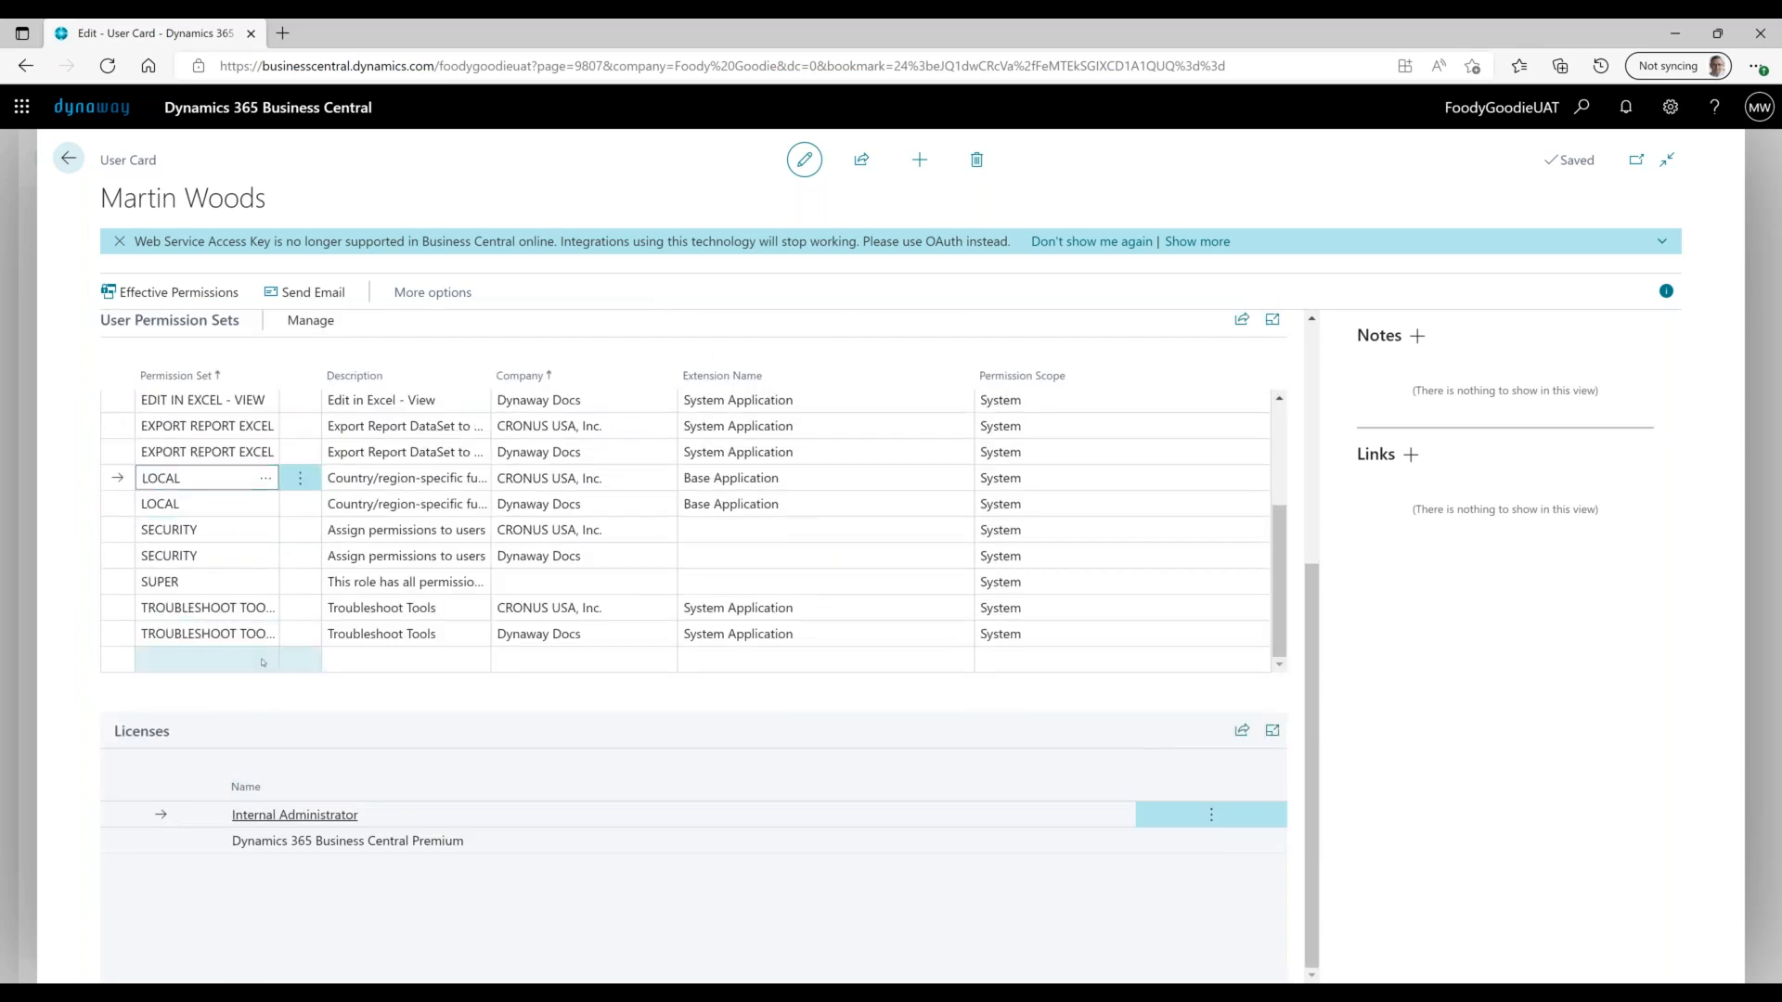
click(263, 662)
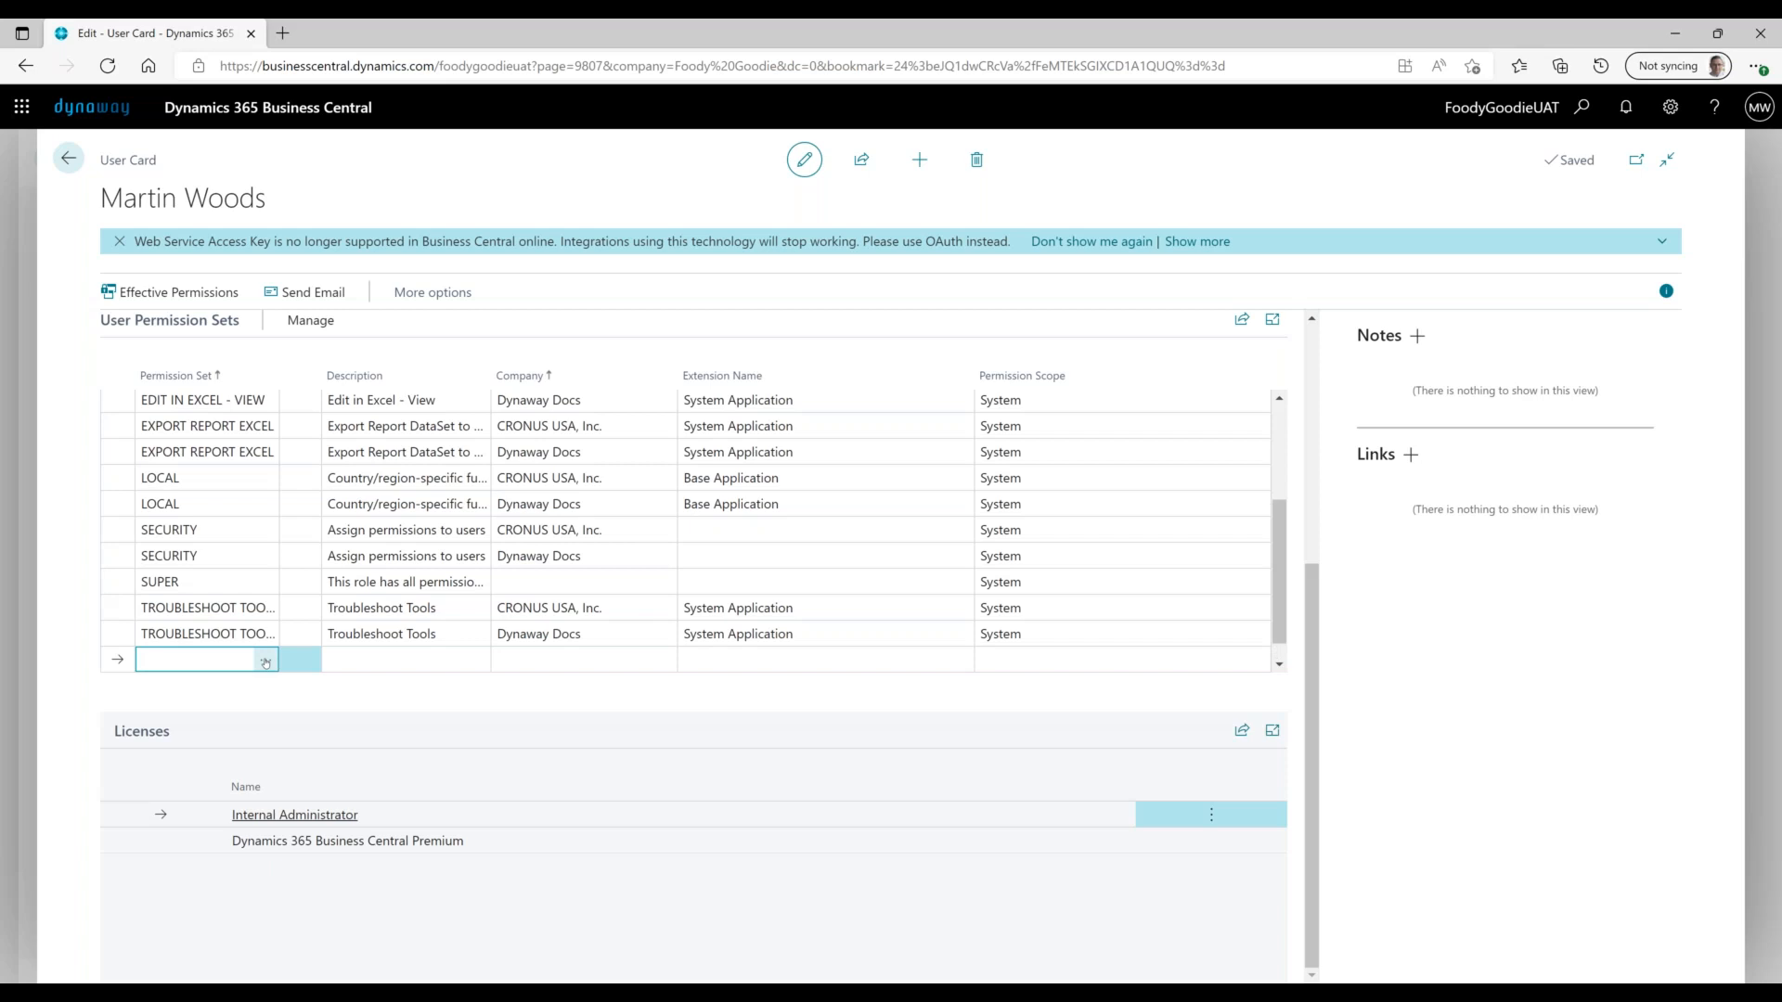
- Look up permission sets filtered on 'DAM', then cancel without adding any
click(265, 661)
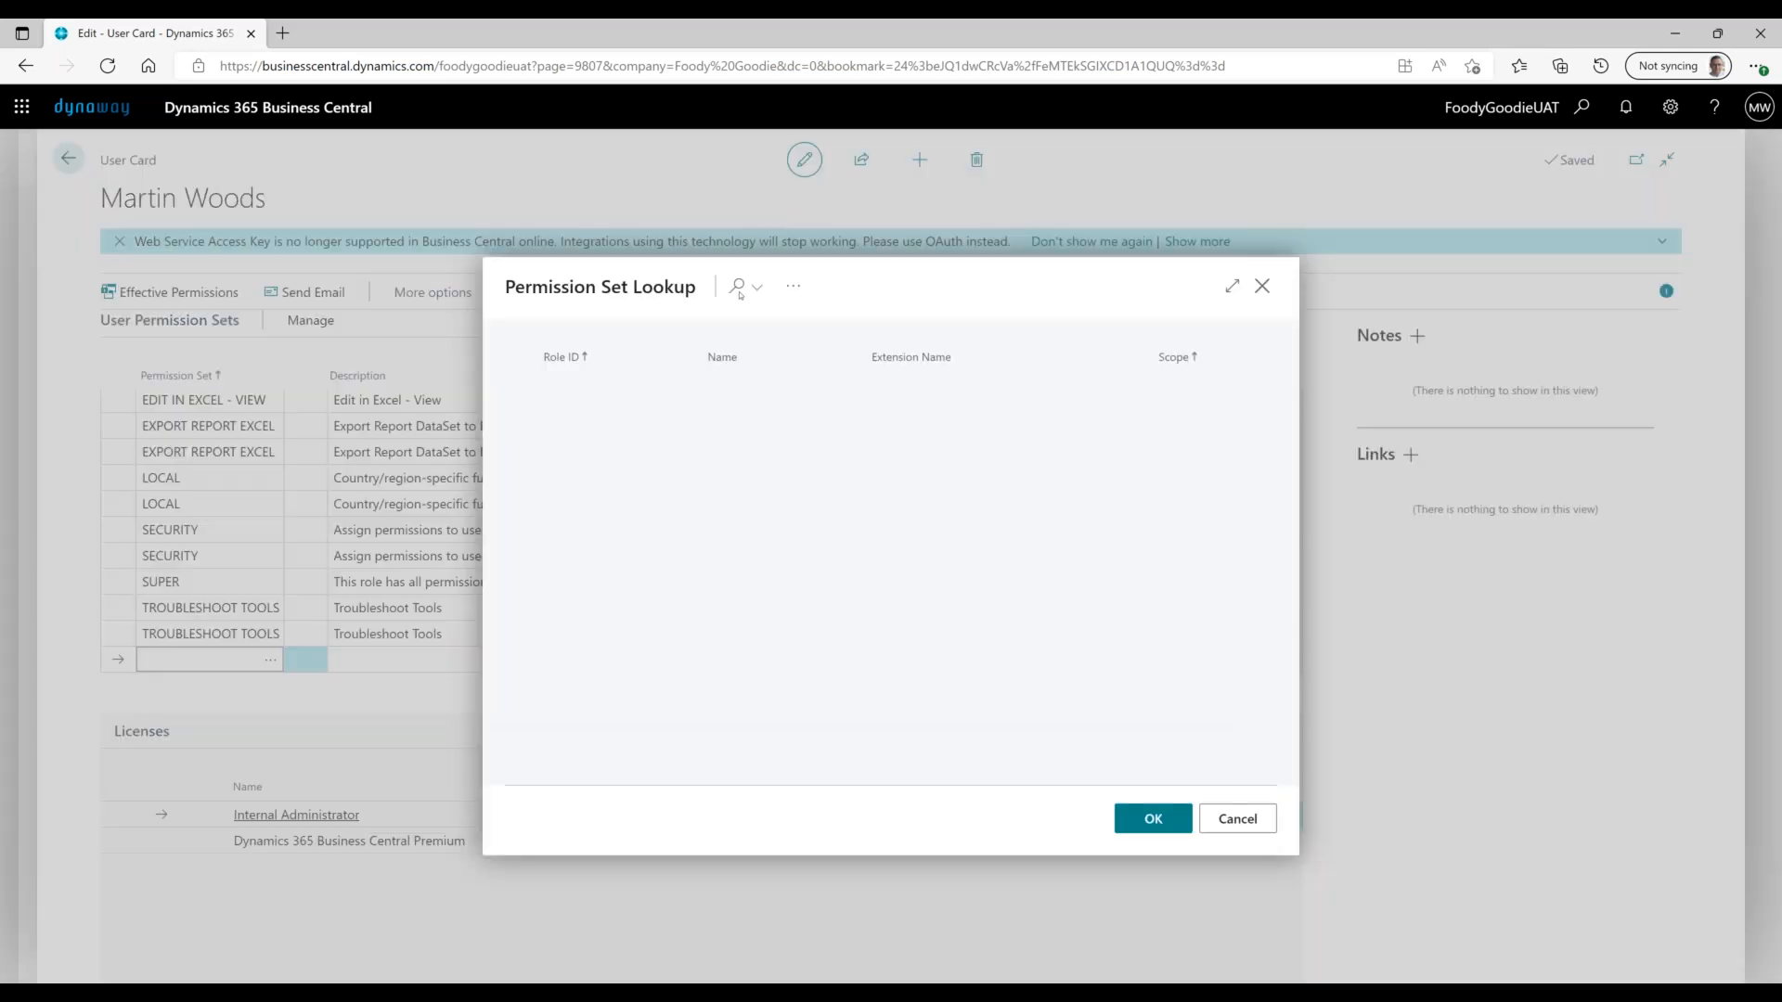
click(737, 288)
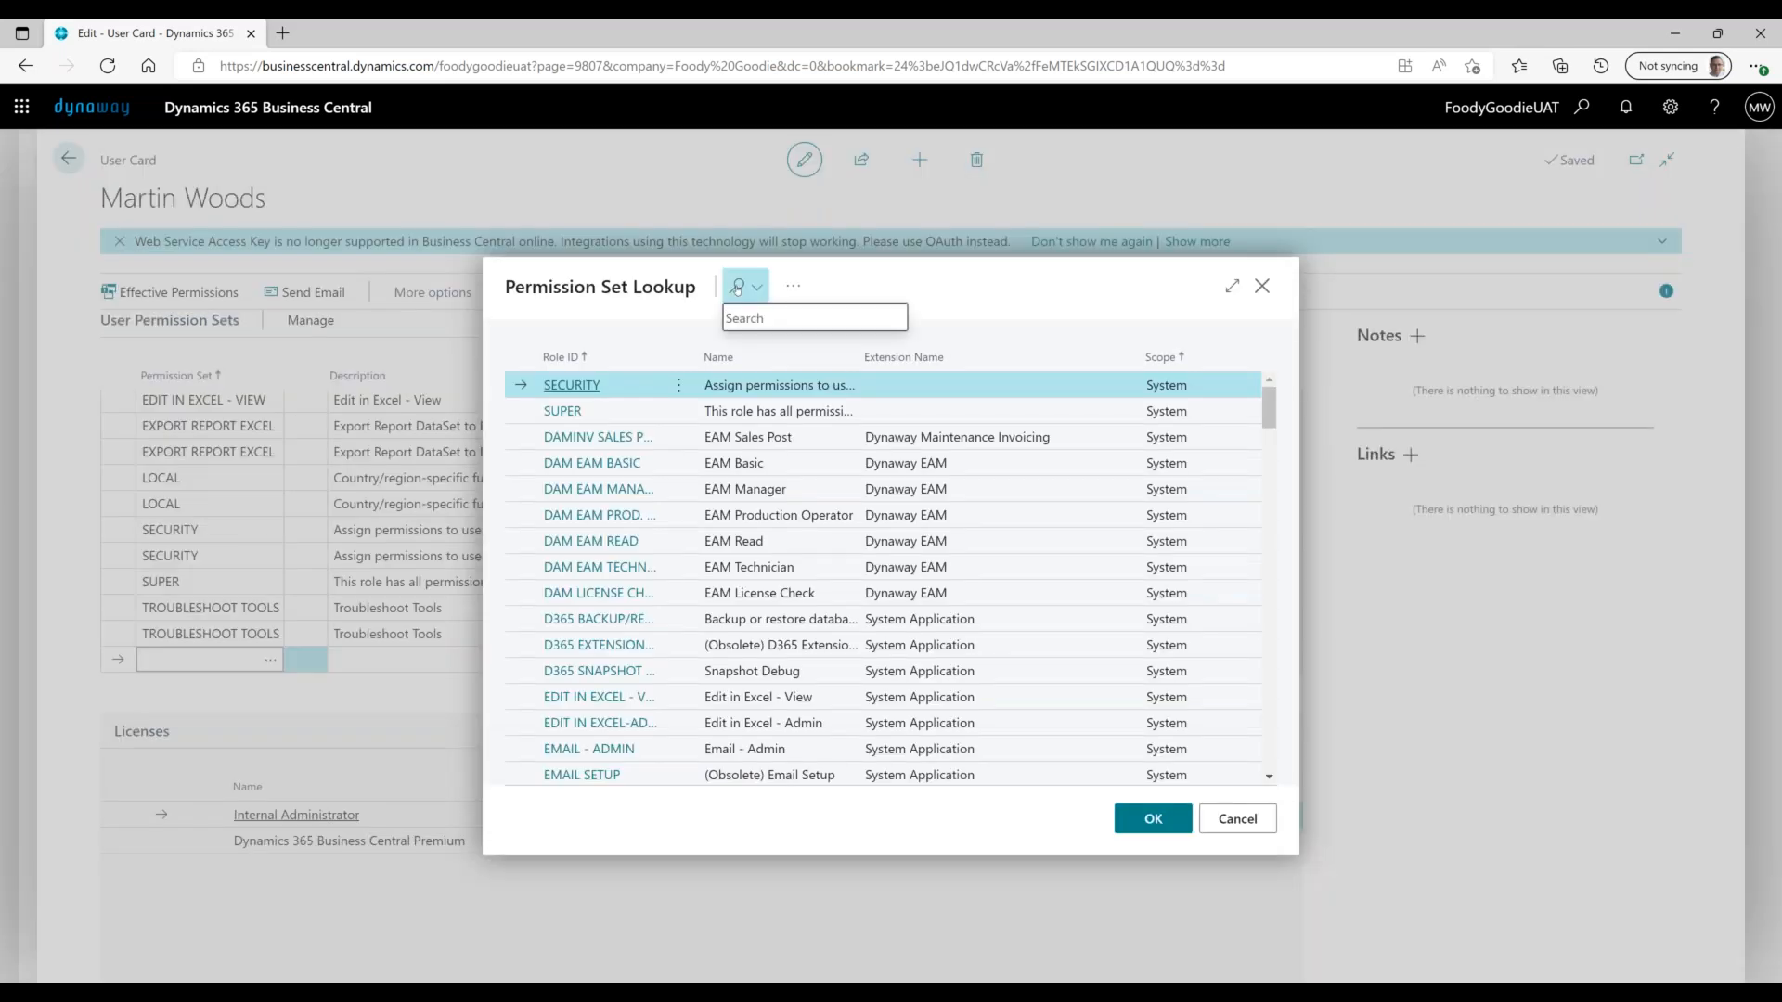
text(DAM)
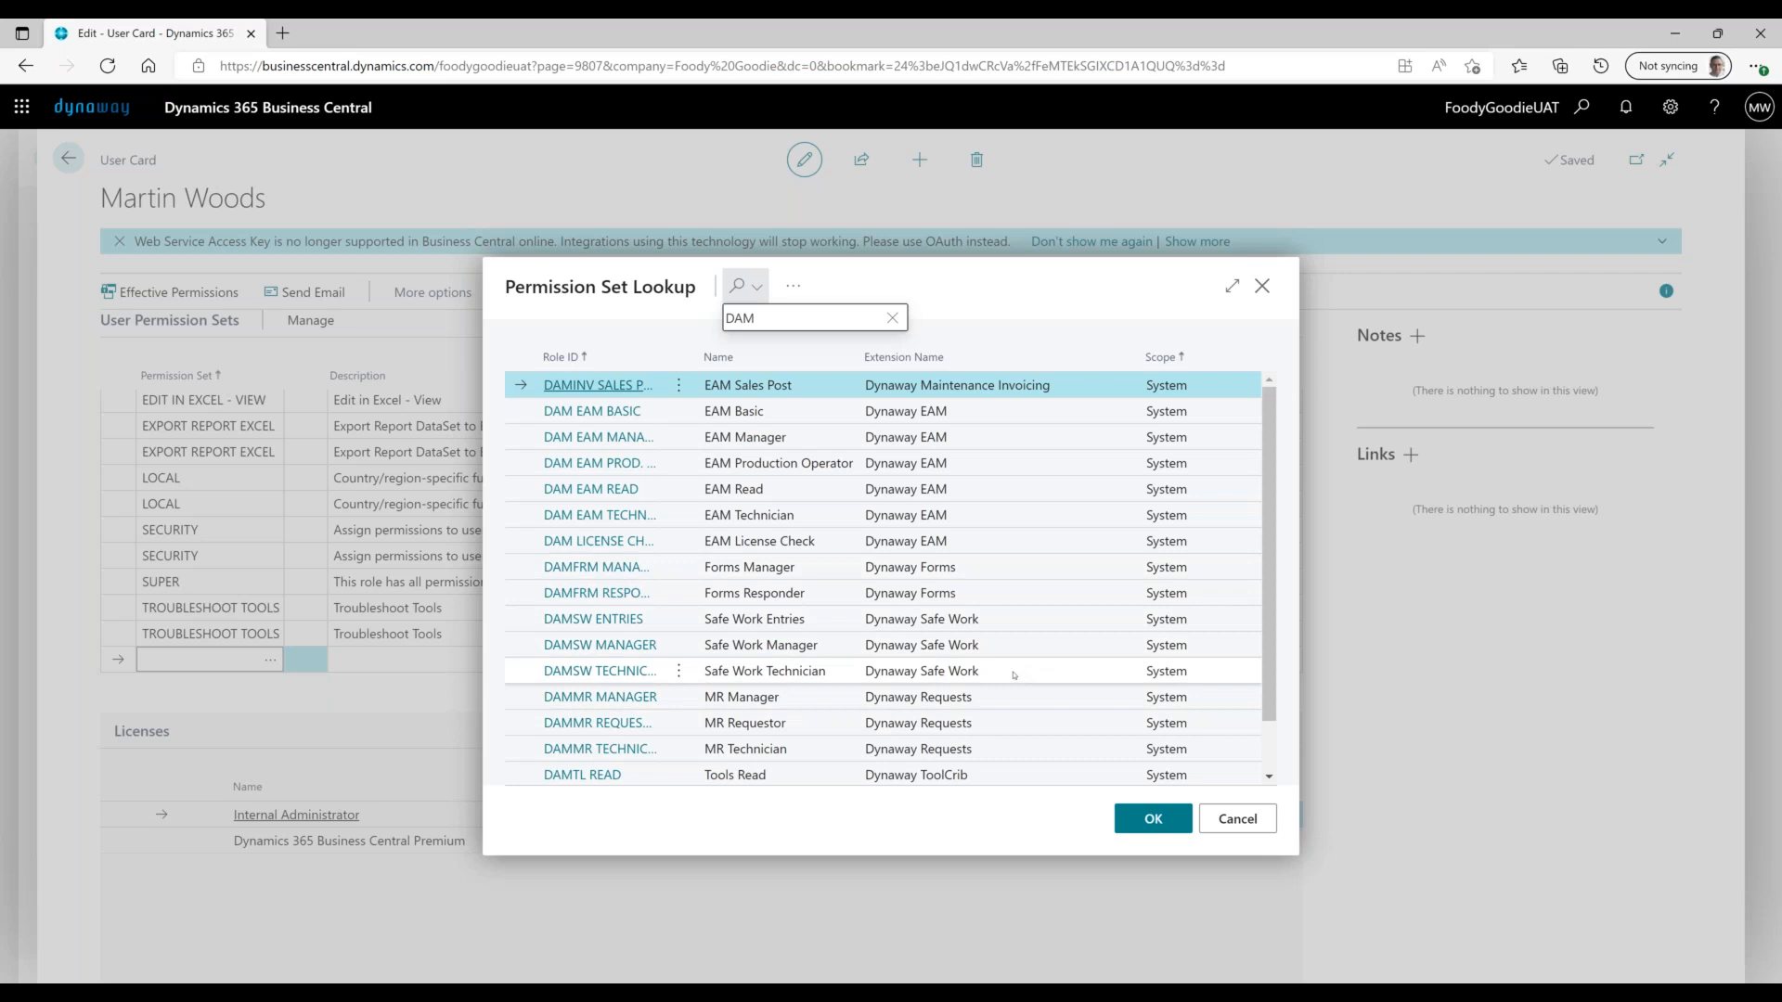
click(1254, 820)
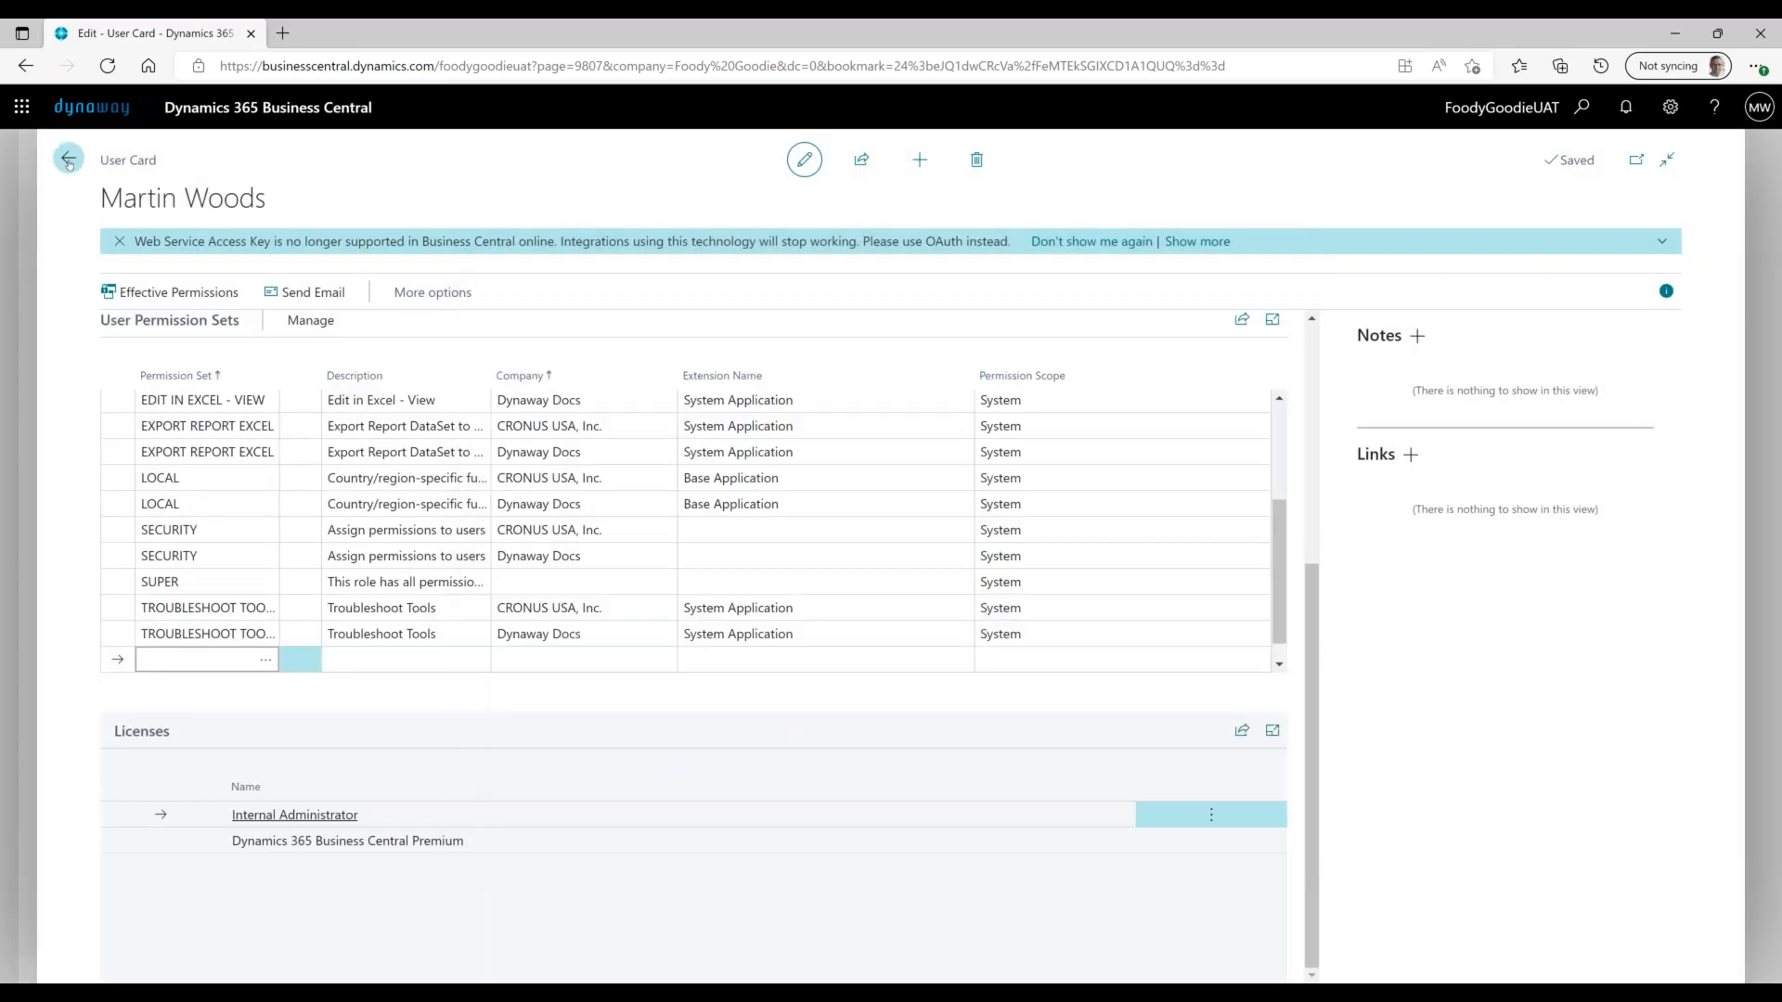
- Reopen the user's card to check the Contact Email field, then return to Users
click(68, 159)
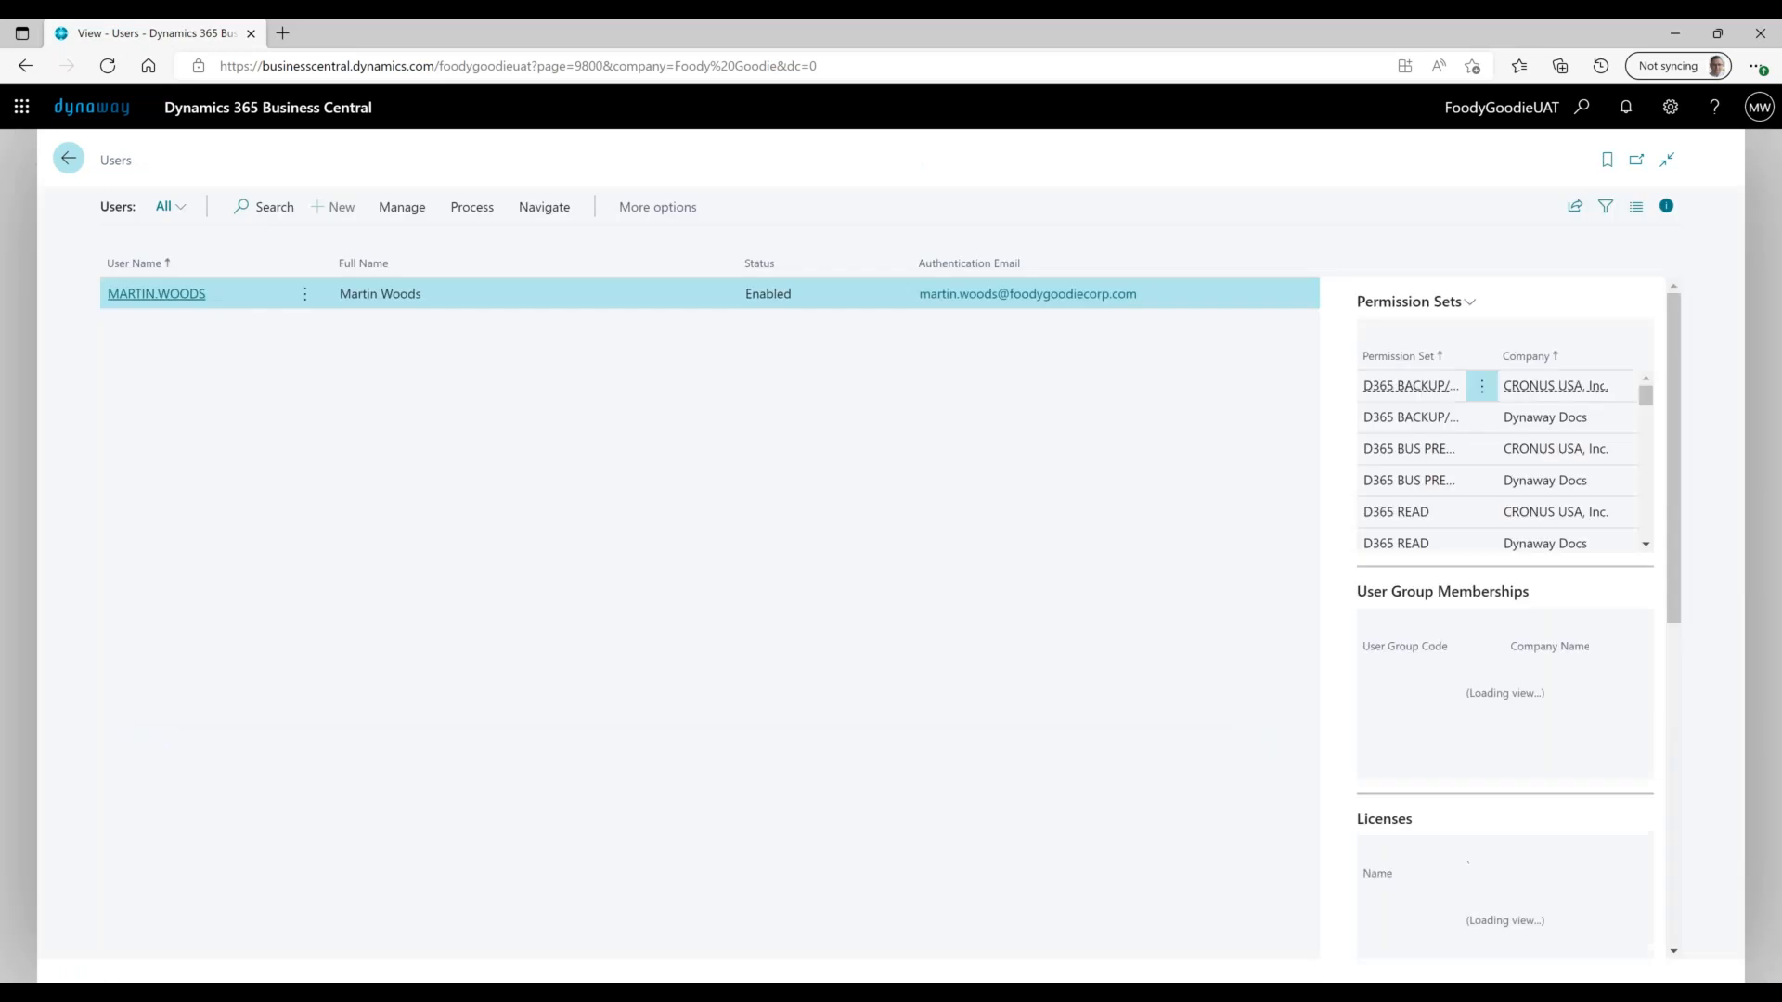
click(156, 294)
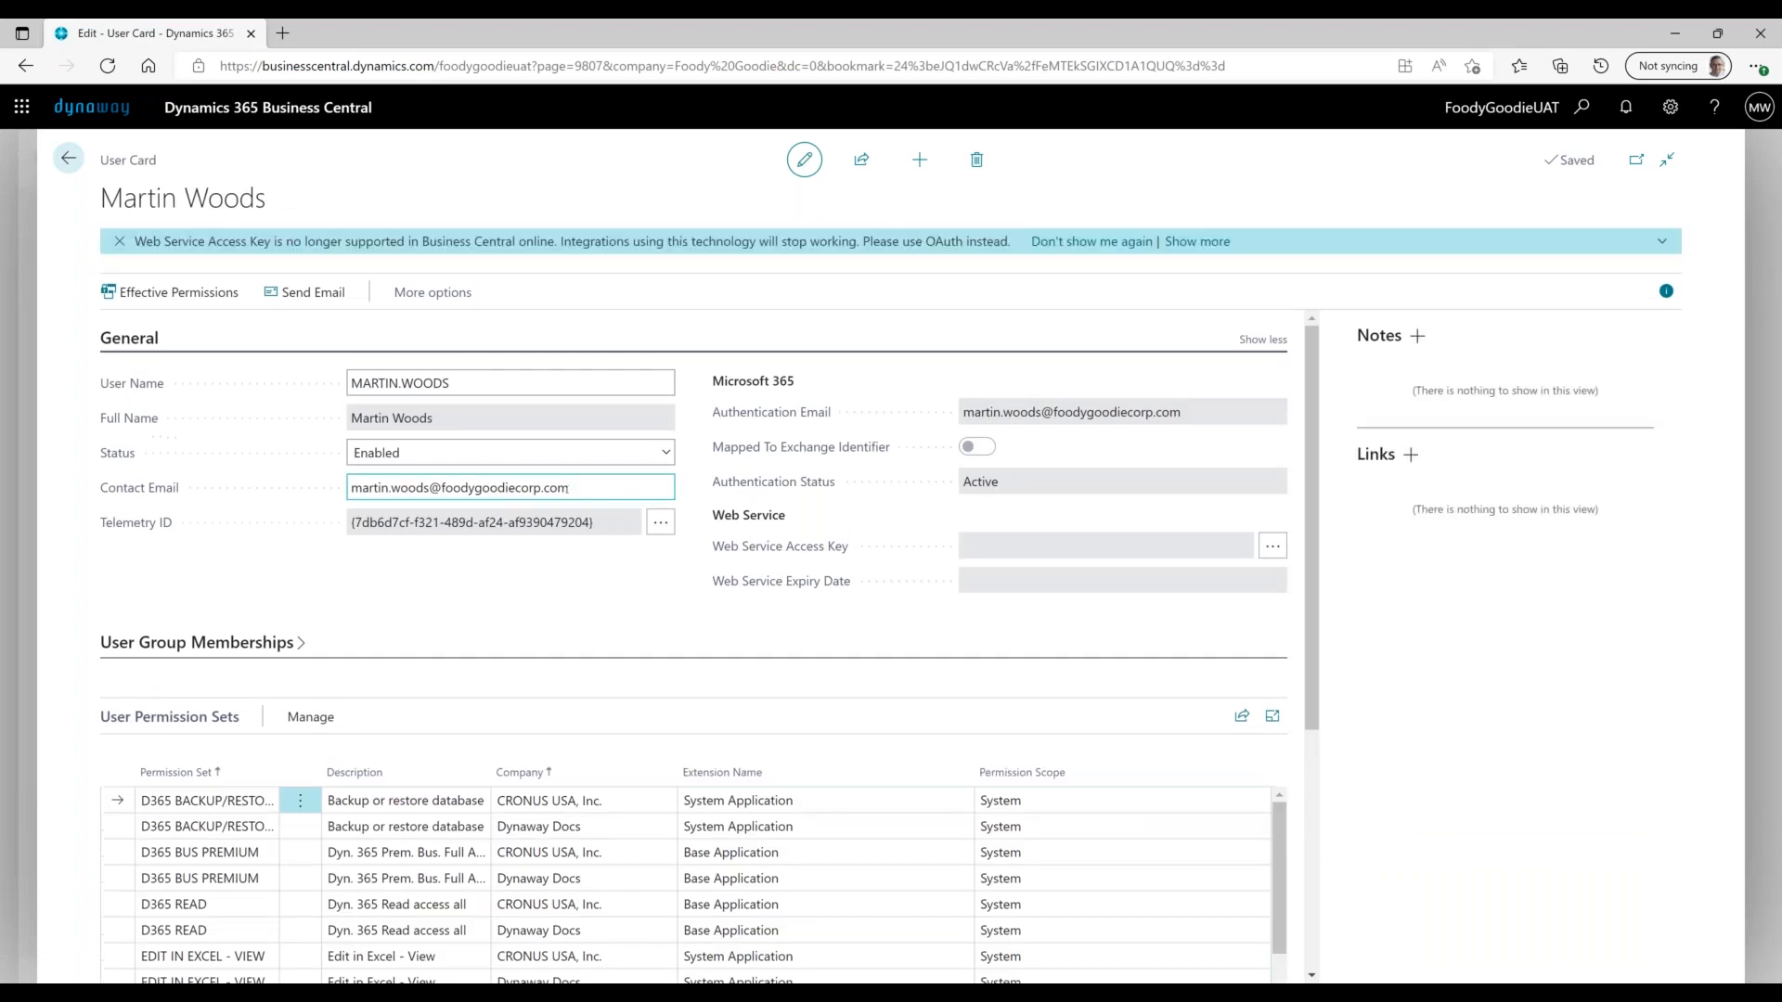
click(578, 484)
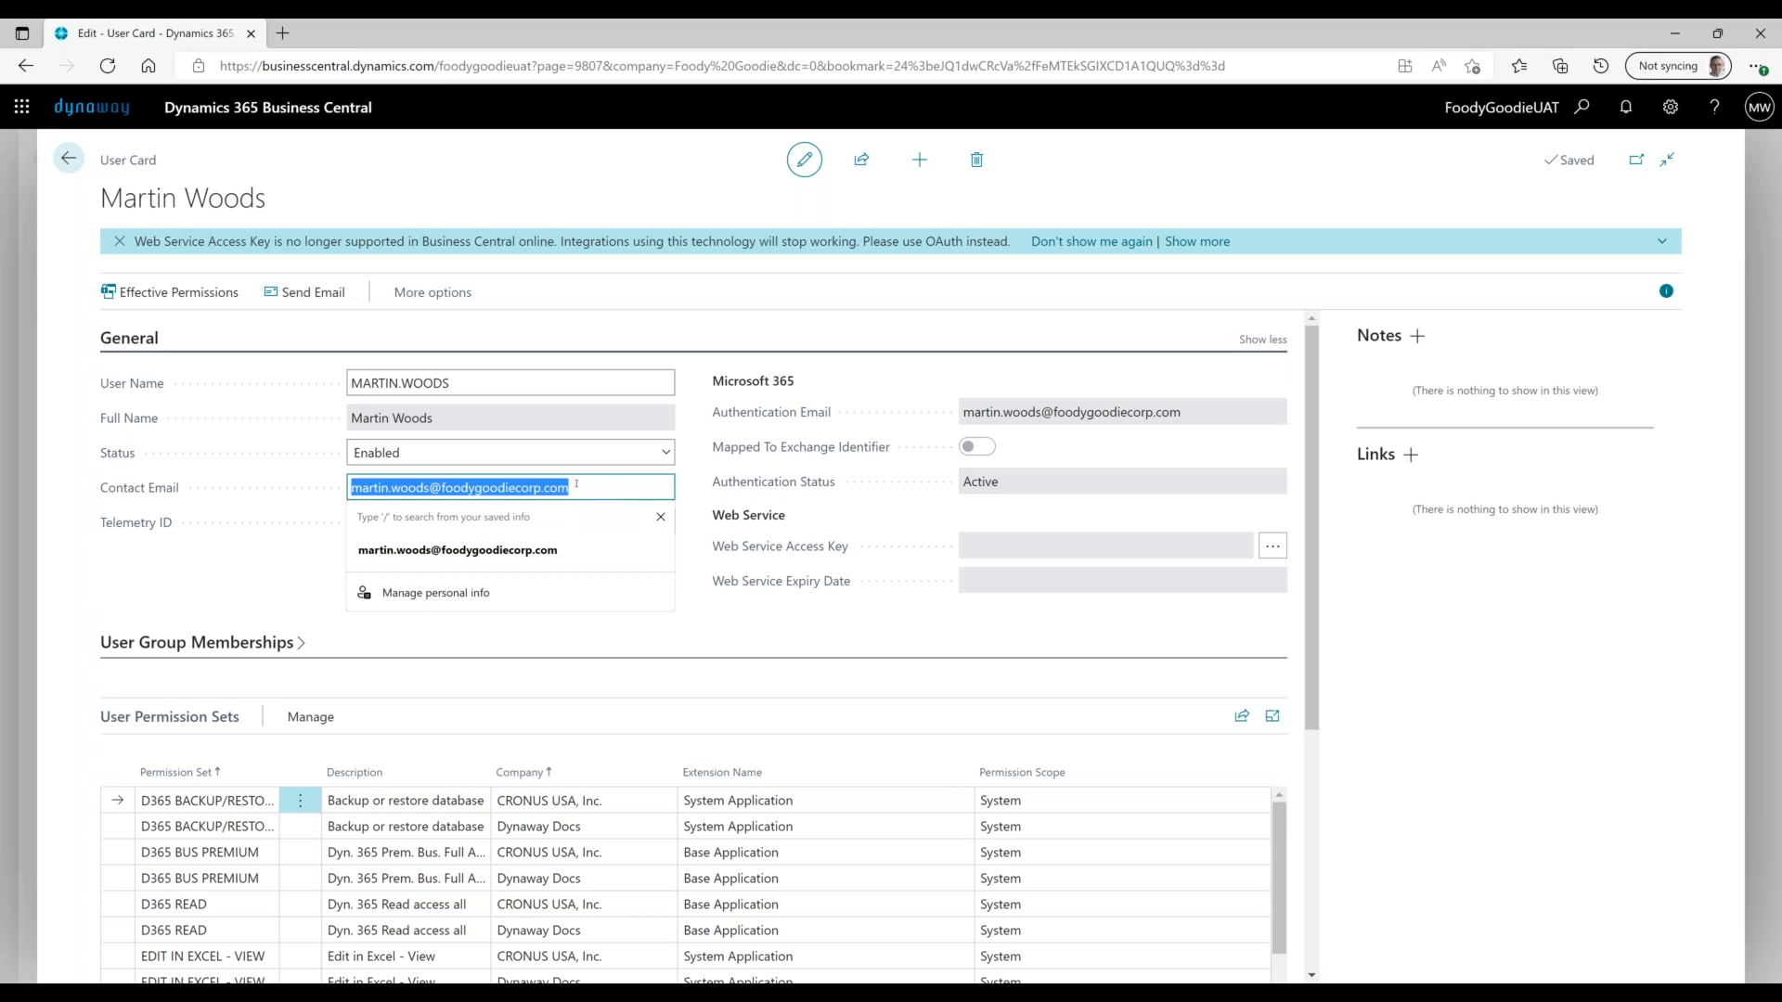
click(388, 551)
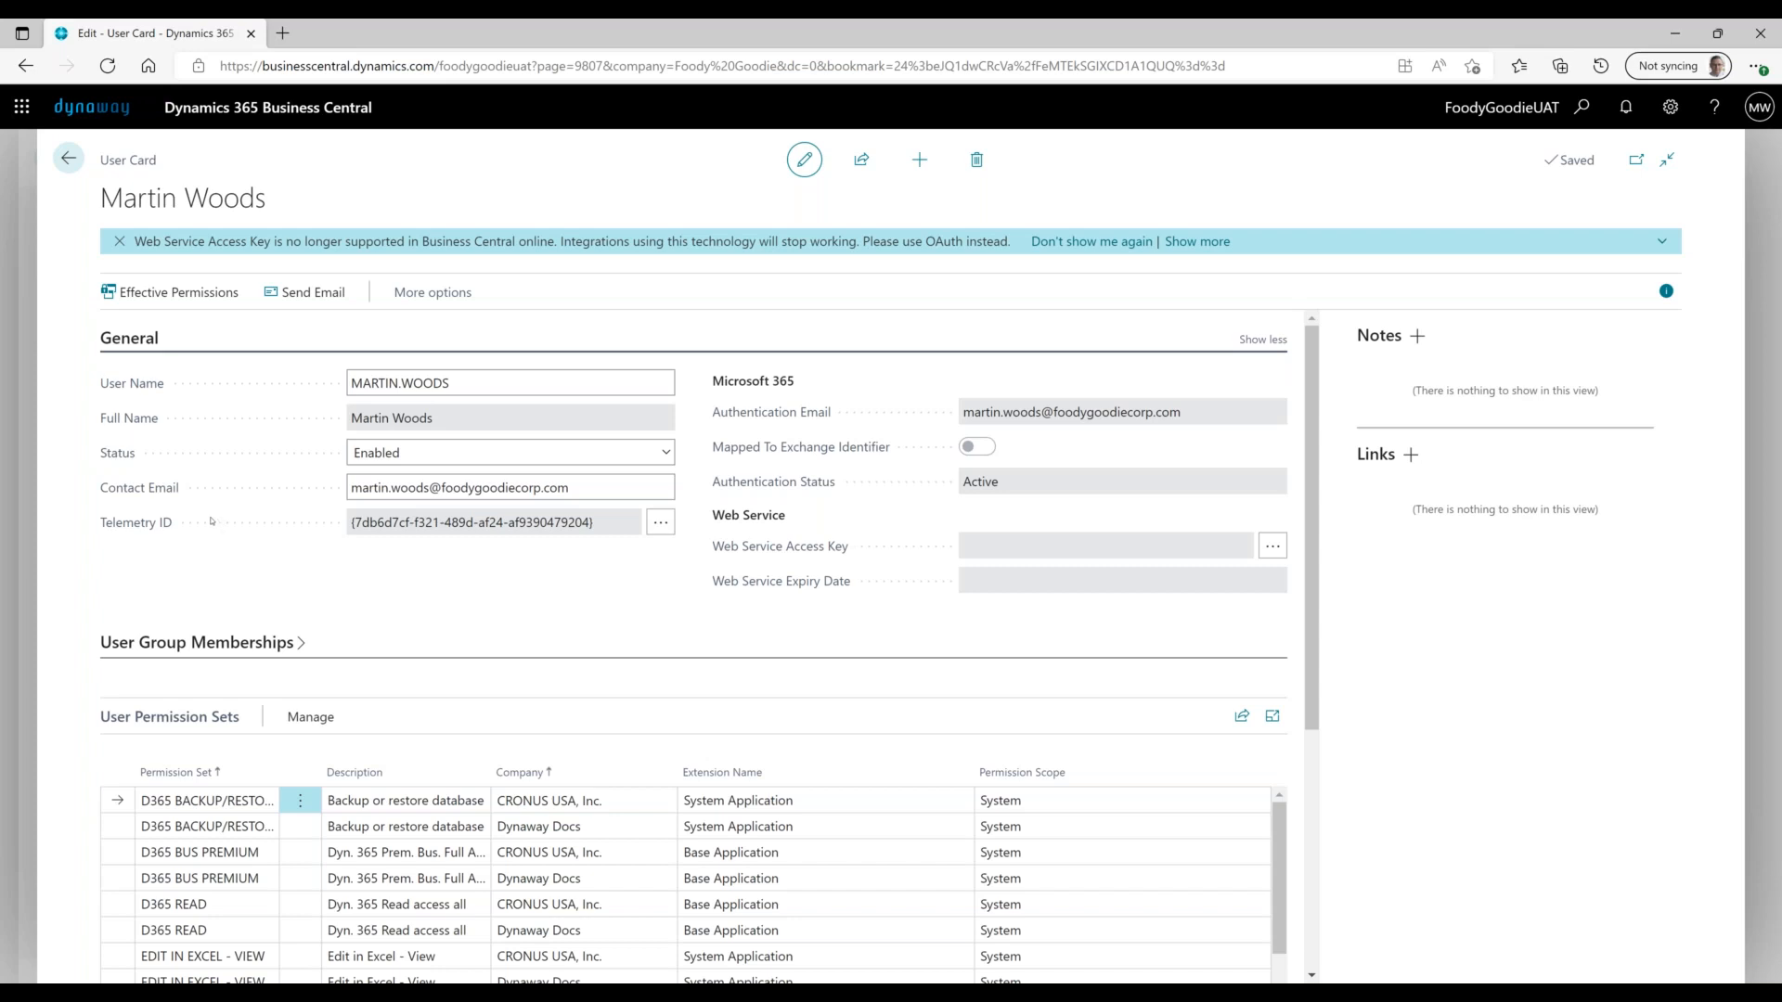
click(355, 479)
click(68, 158)
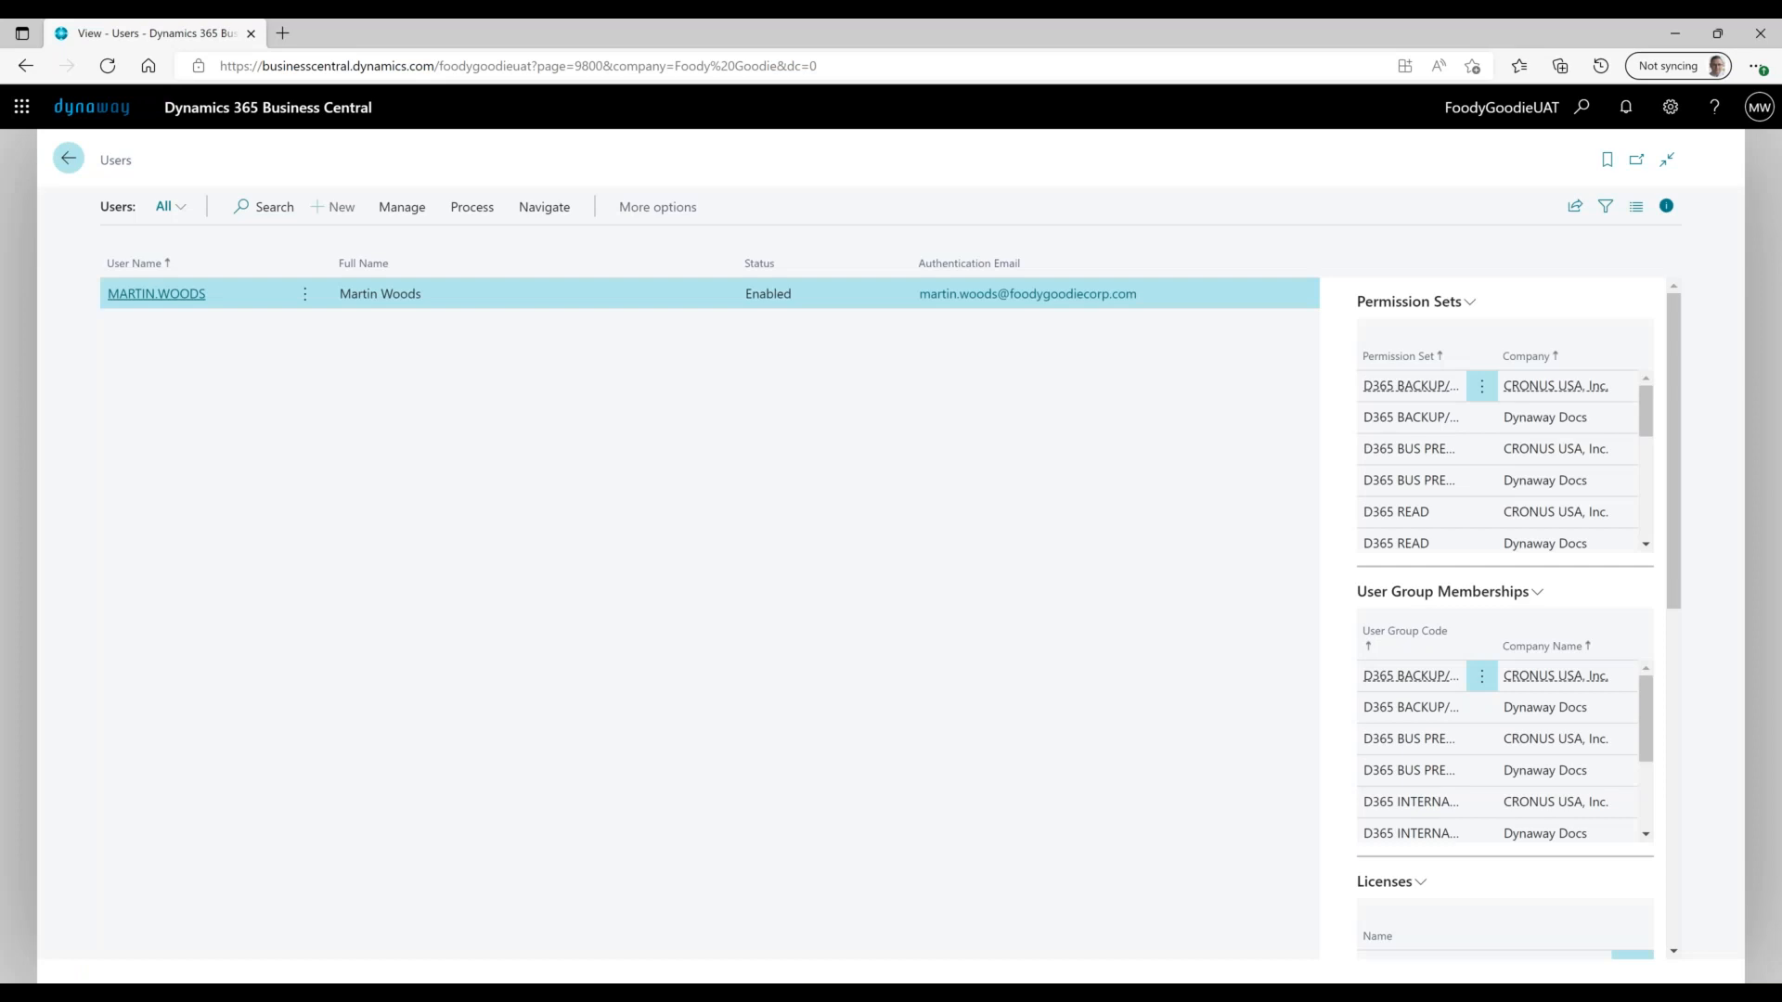
- From the Asset Manager home, open Maintenance Employees via Assets Setup and select the User row
click(67, 157)
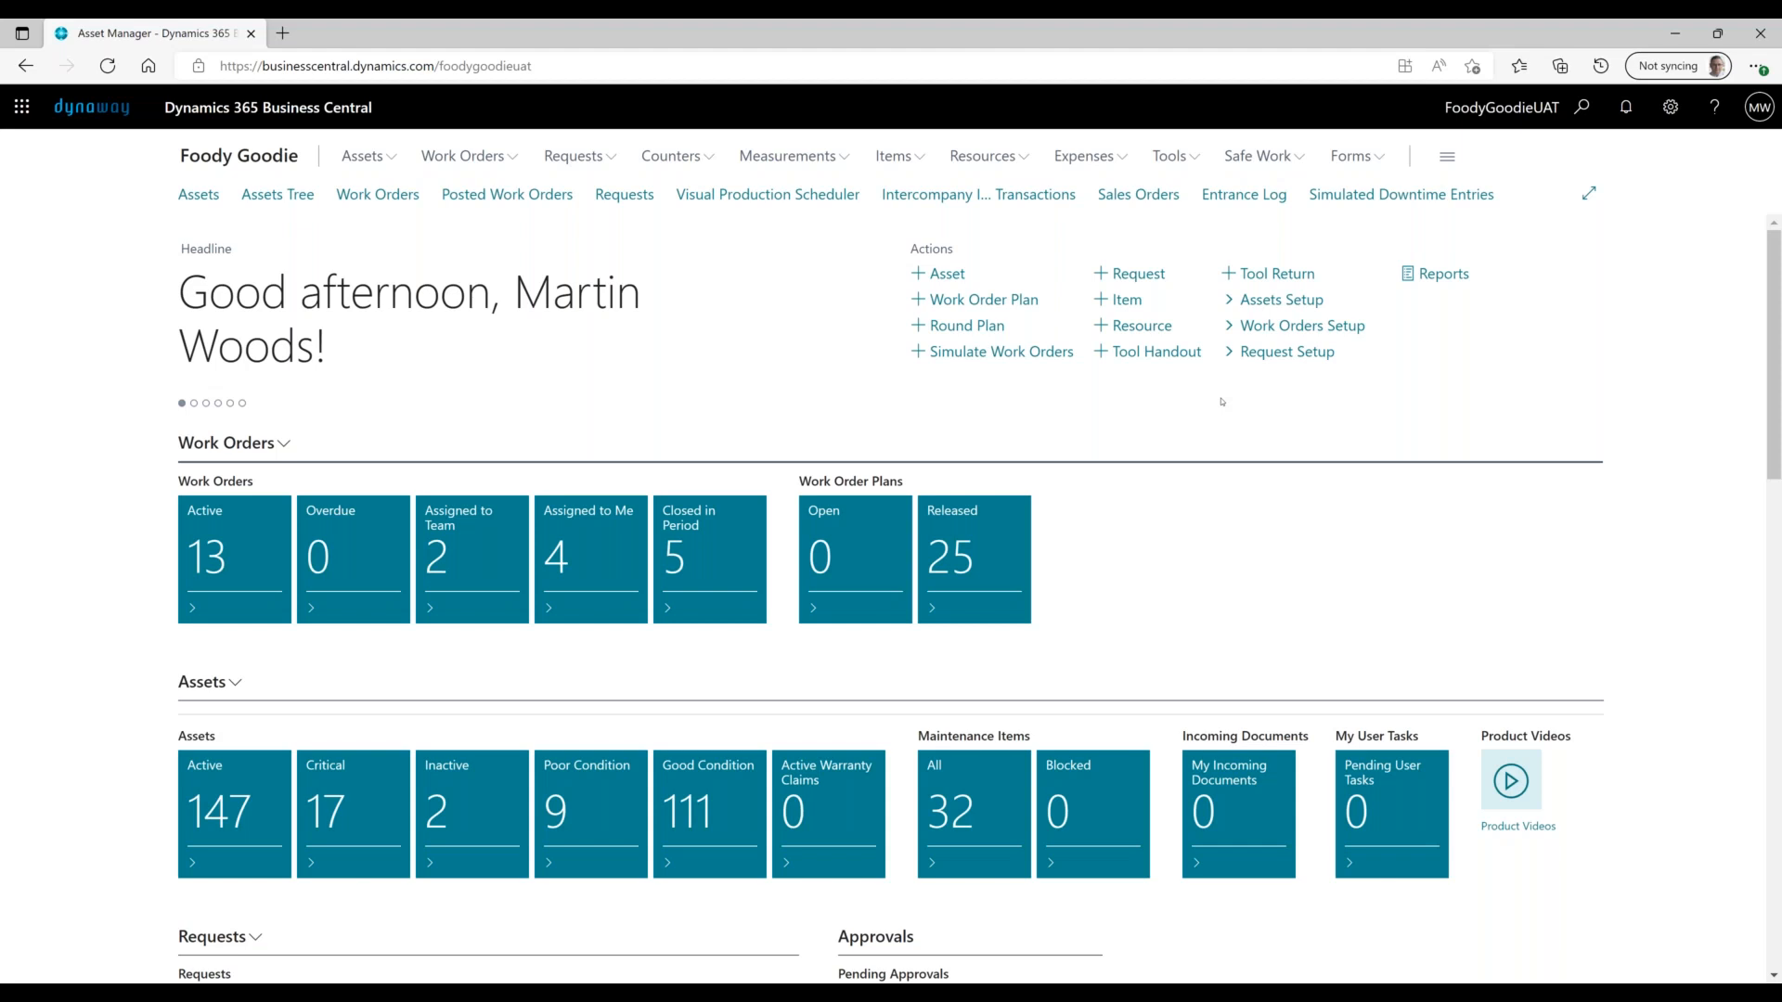
click(1292, 301)
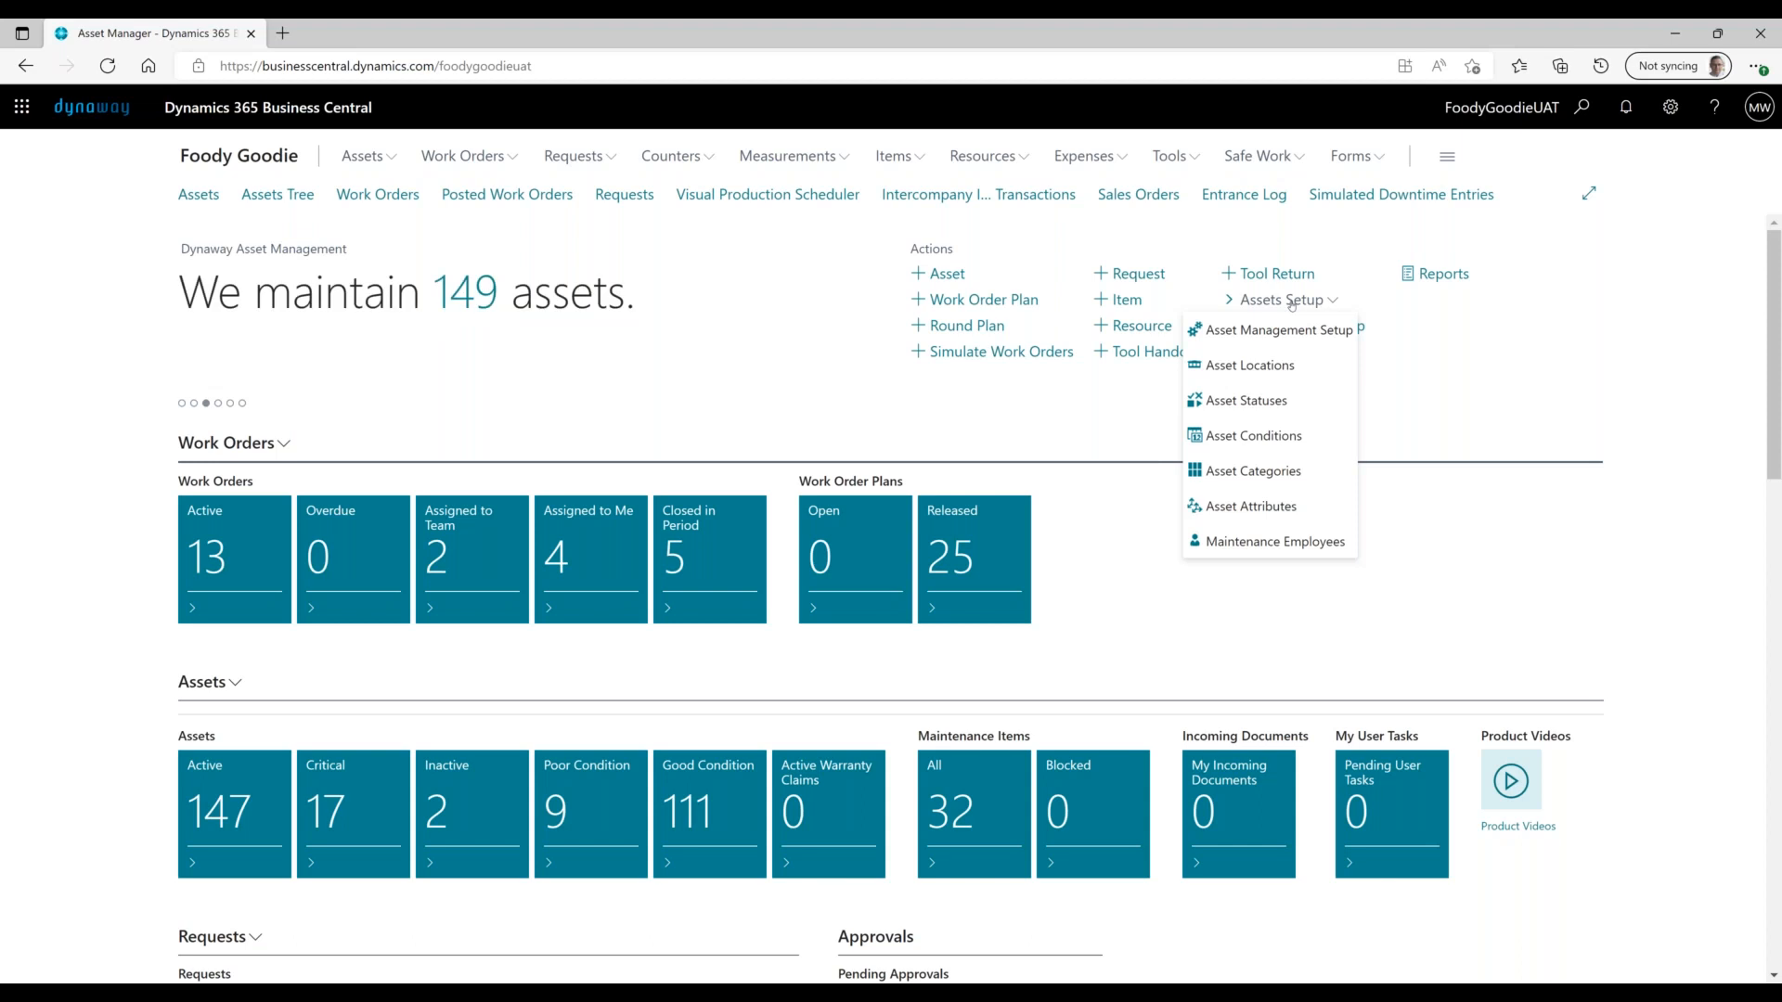
click(1286, 543)
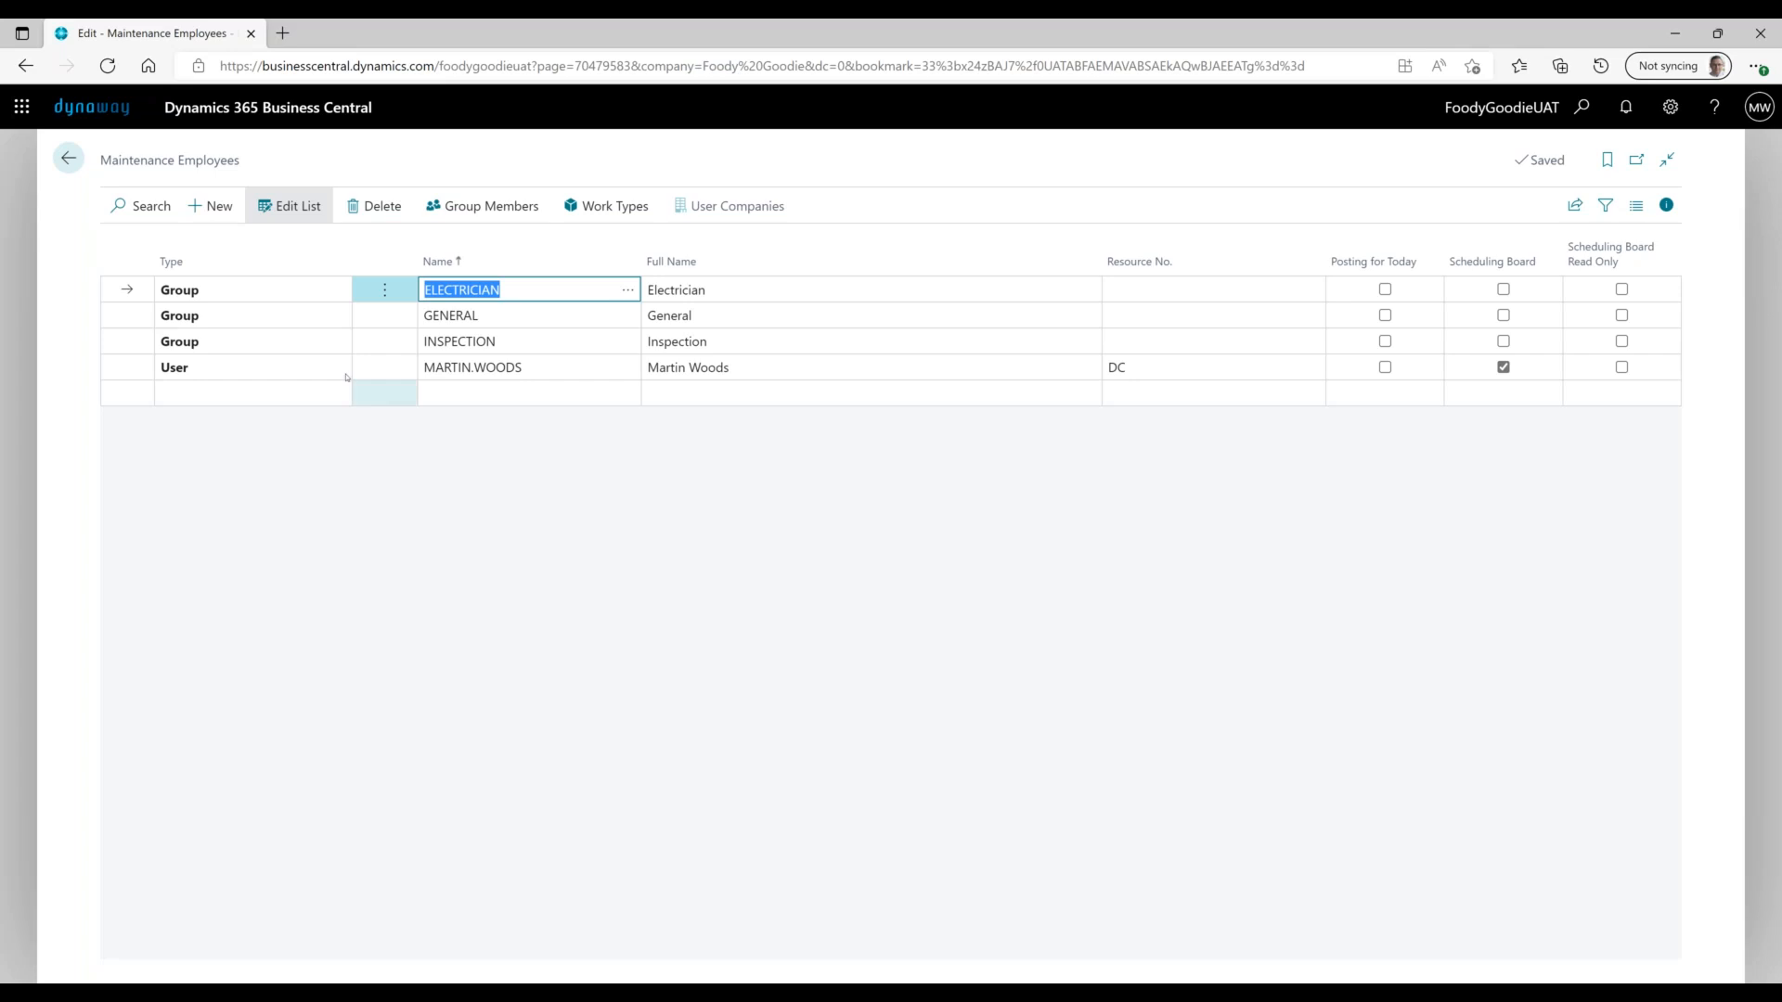
click(315, 370)
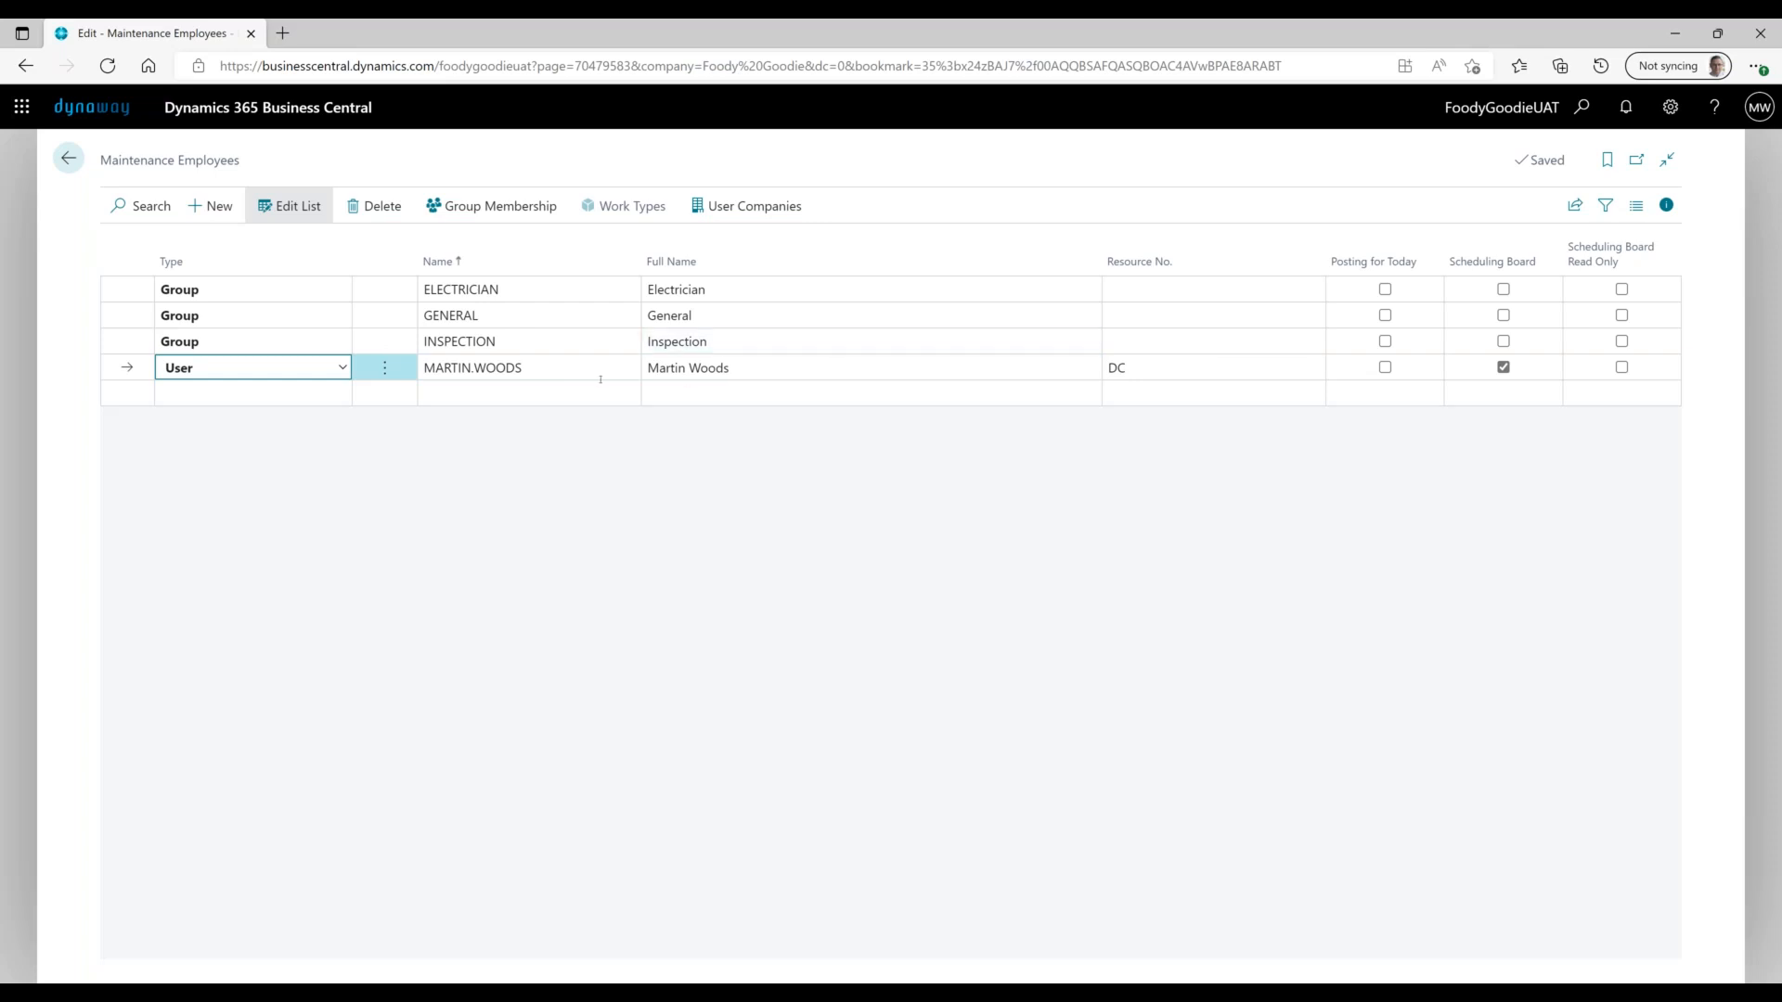
- Select resource DC, show the details pane and view the INSPECTION group's members
click(1160, 364)
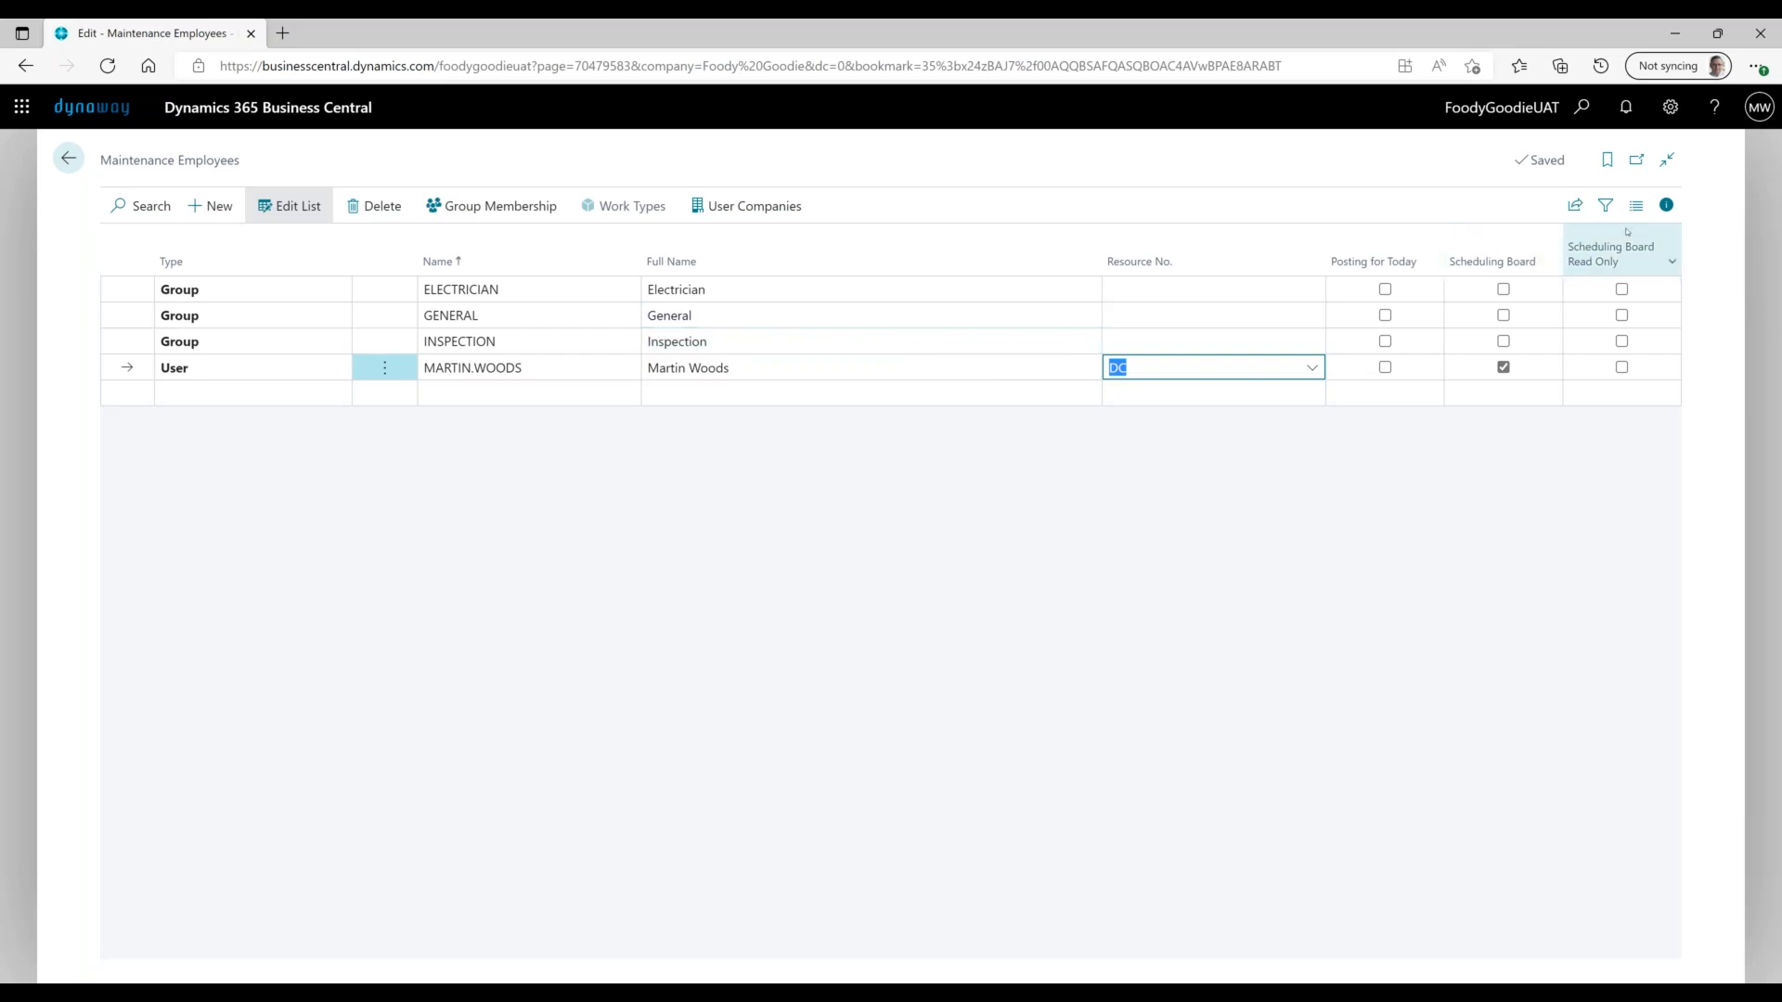
click(1666, 206)
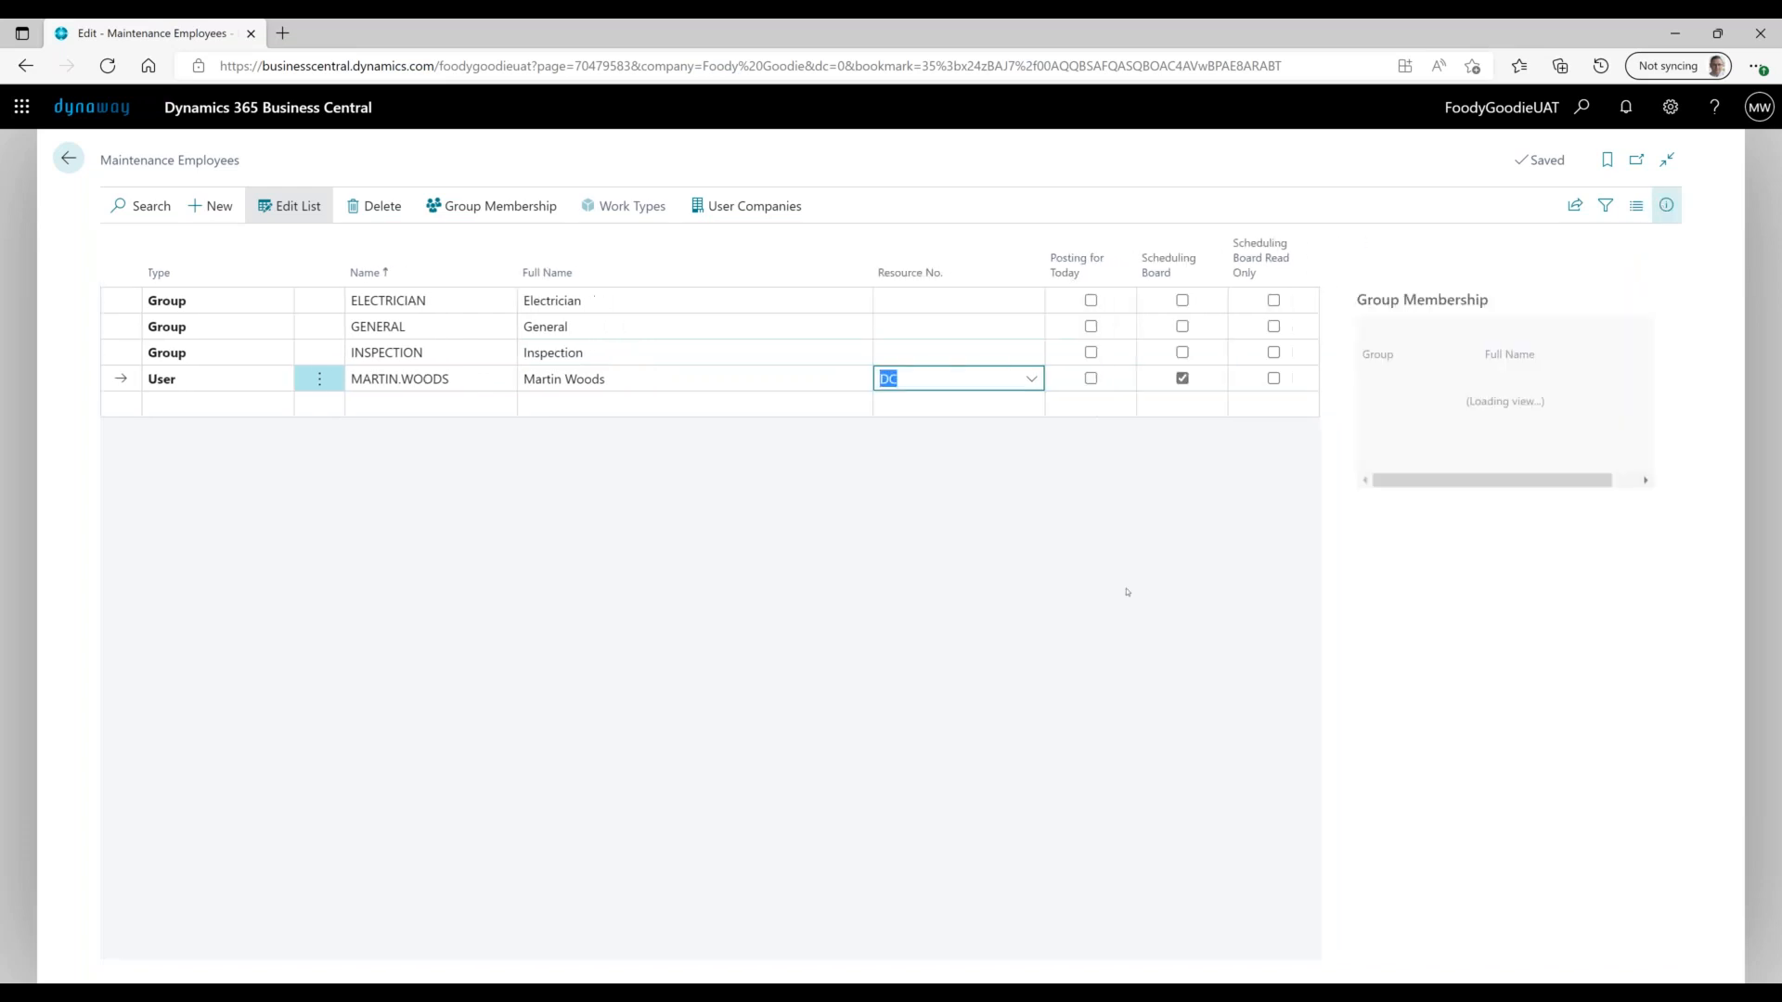
click(669, 353)
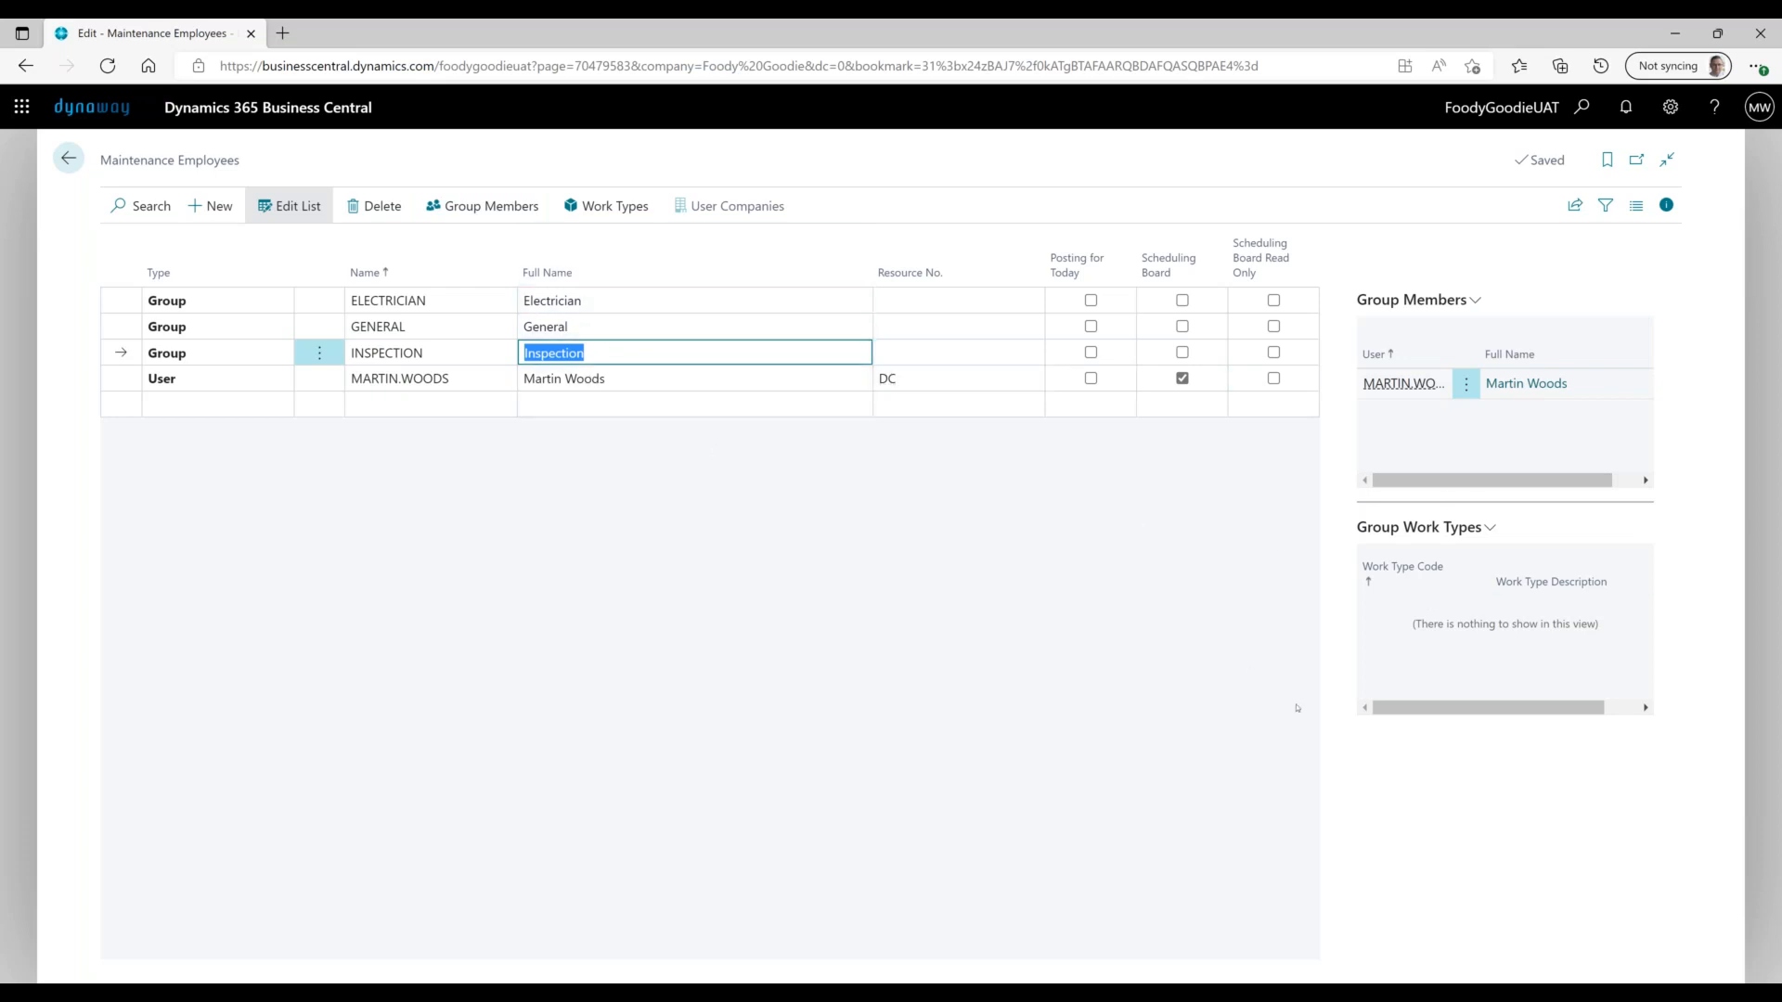
- Check the GENERAL group's work types, then go back to the Asset Manager home
click(575, 327)
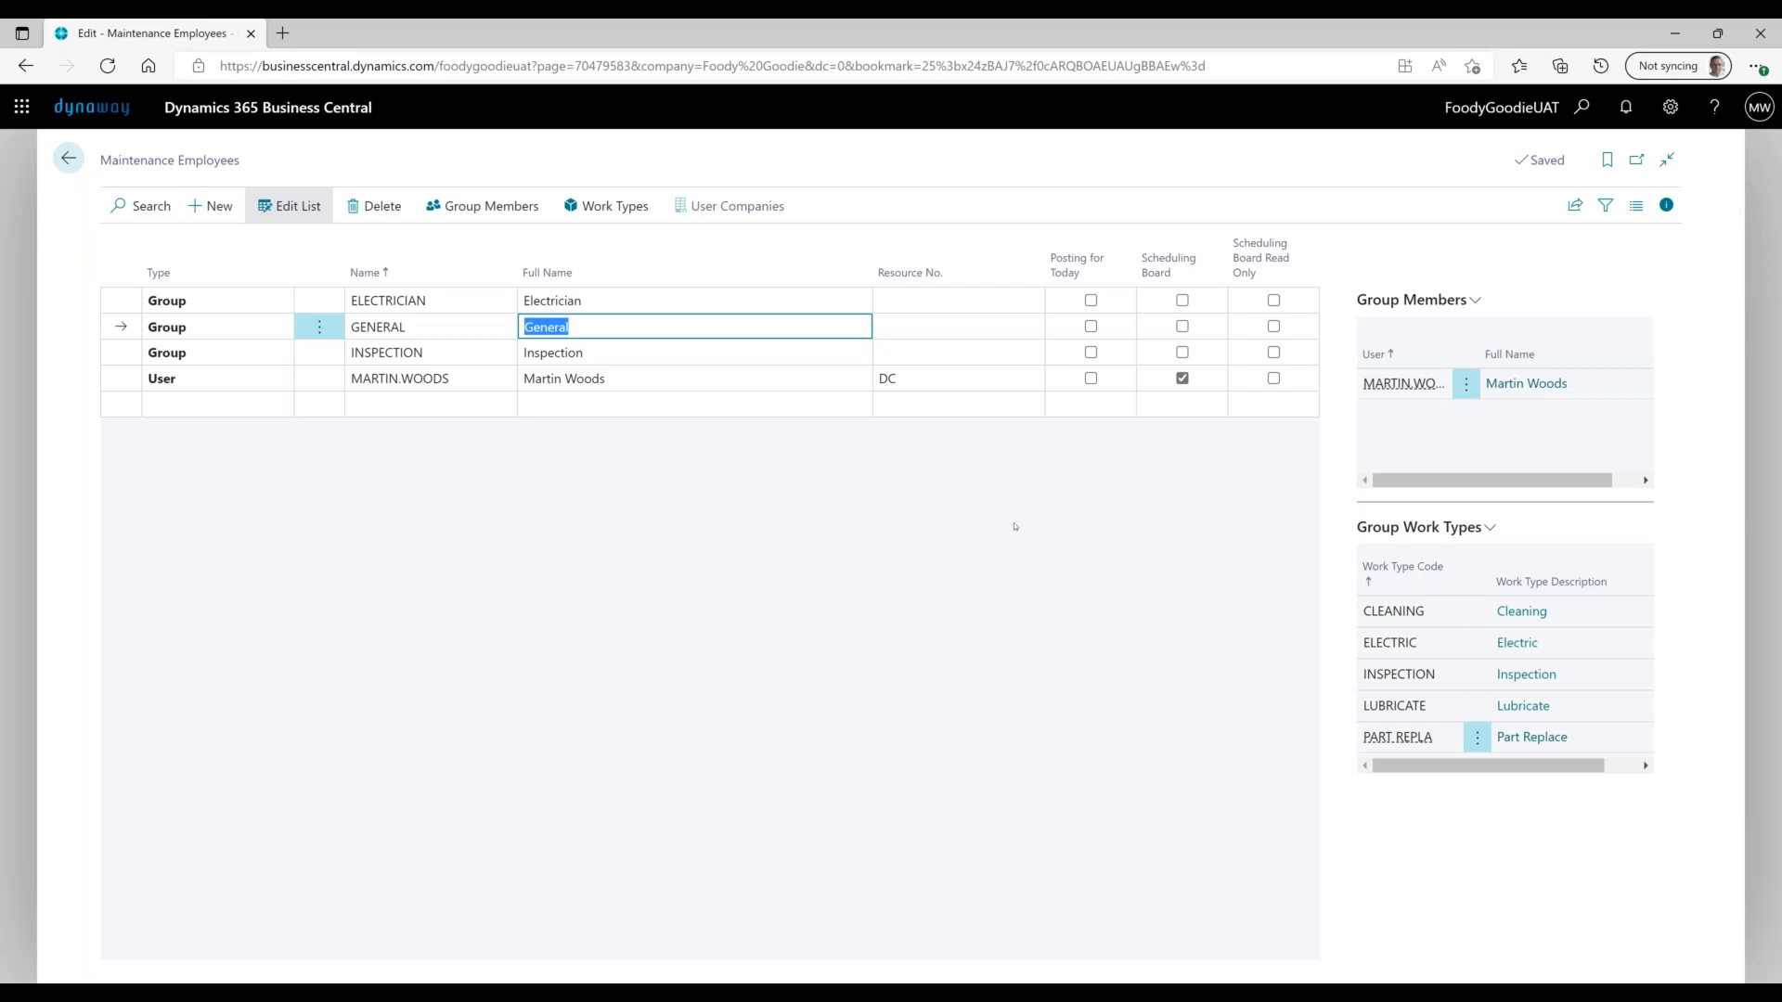
click(82, 156)
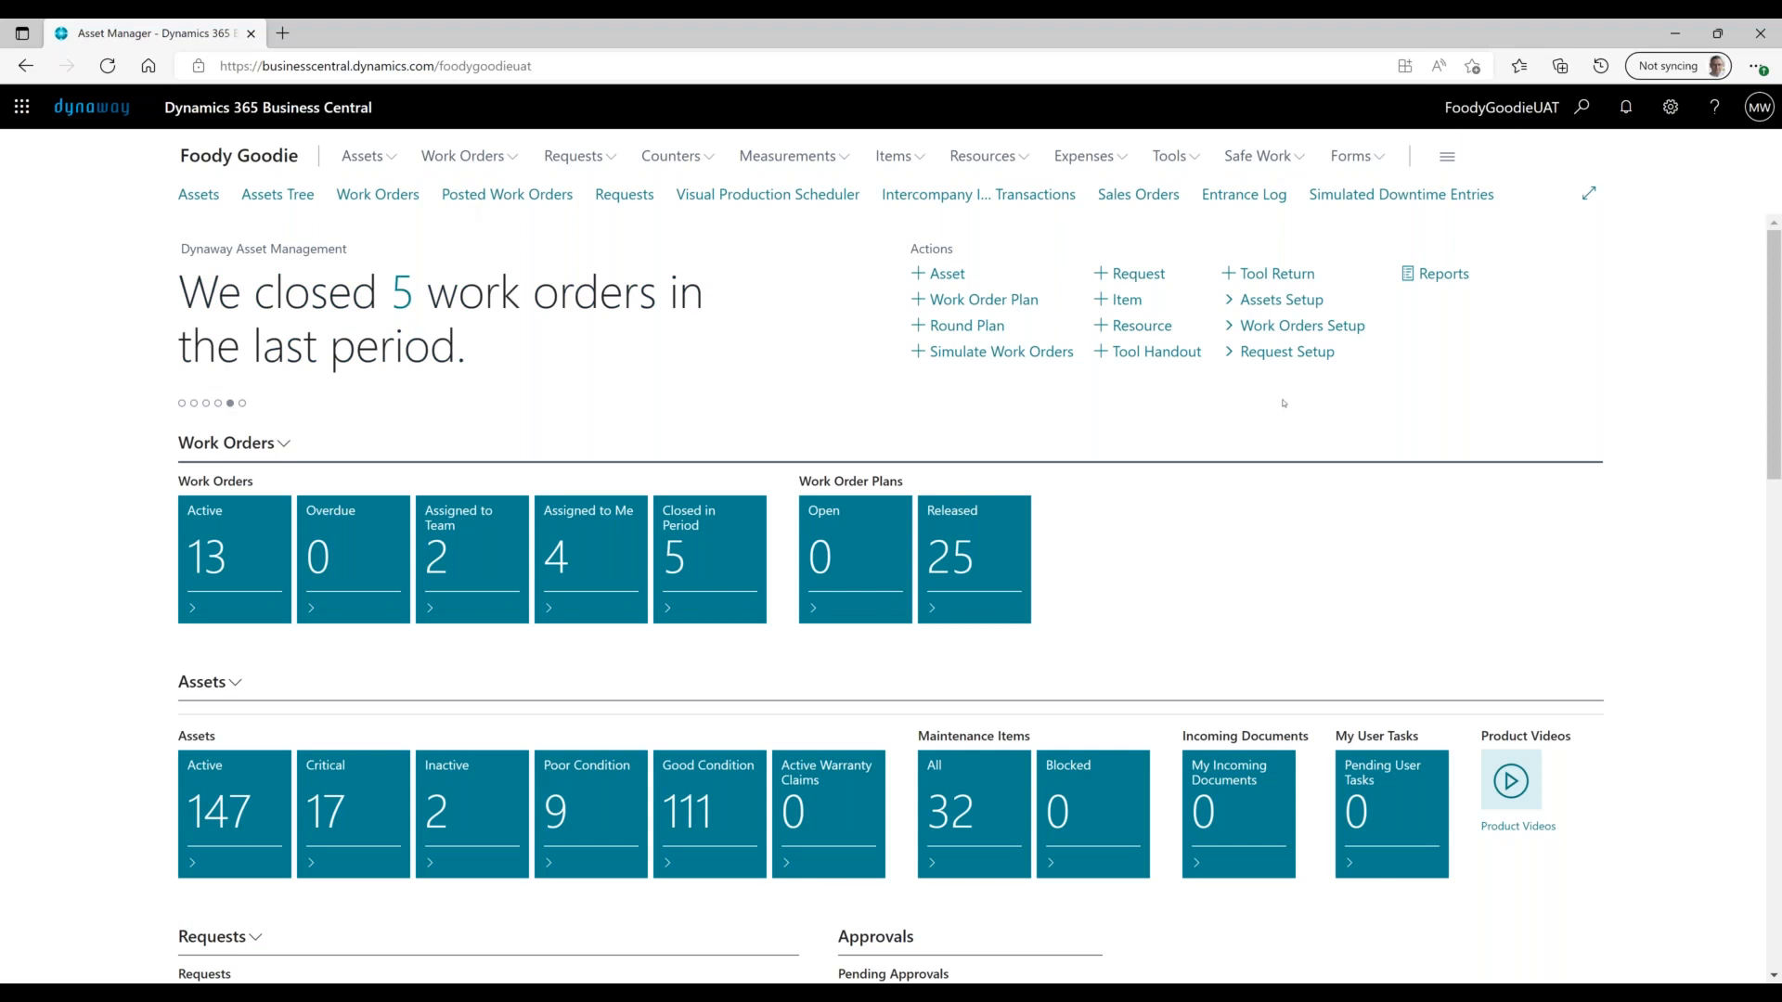
- Scroll to Work Orders Assigned to Me and select WO00043 among the four Daily Cleaning orders
scroll(1283, 403, down, 6)
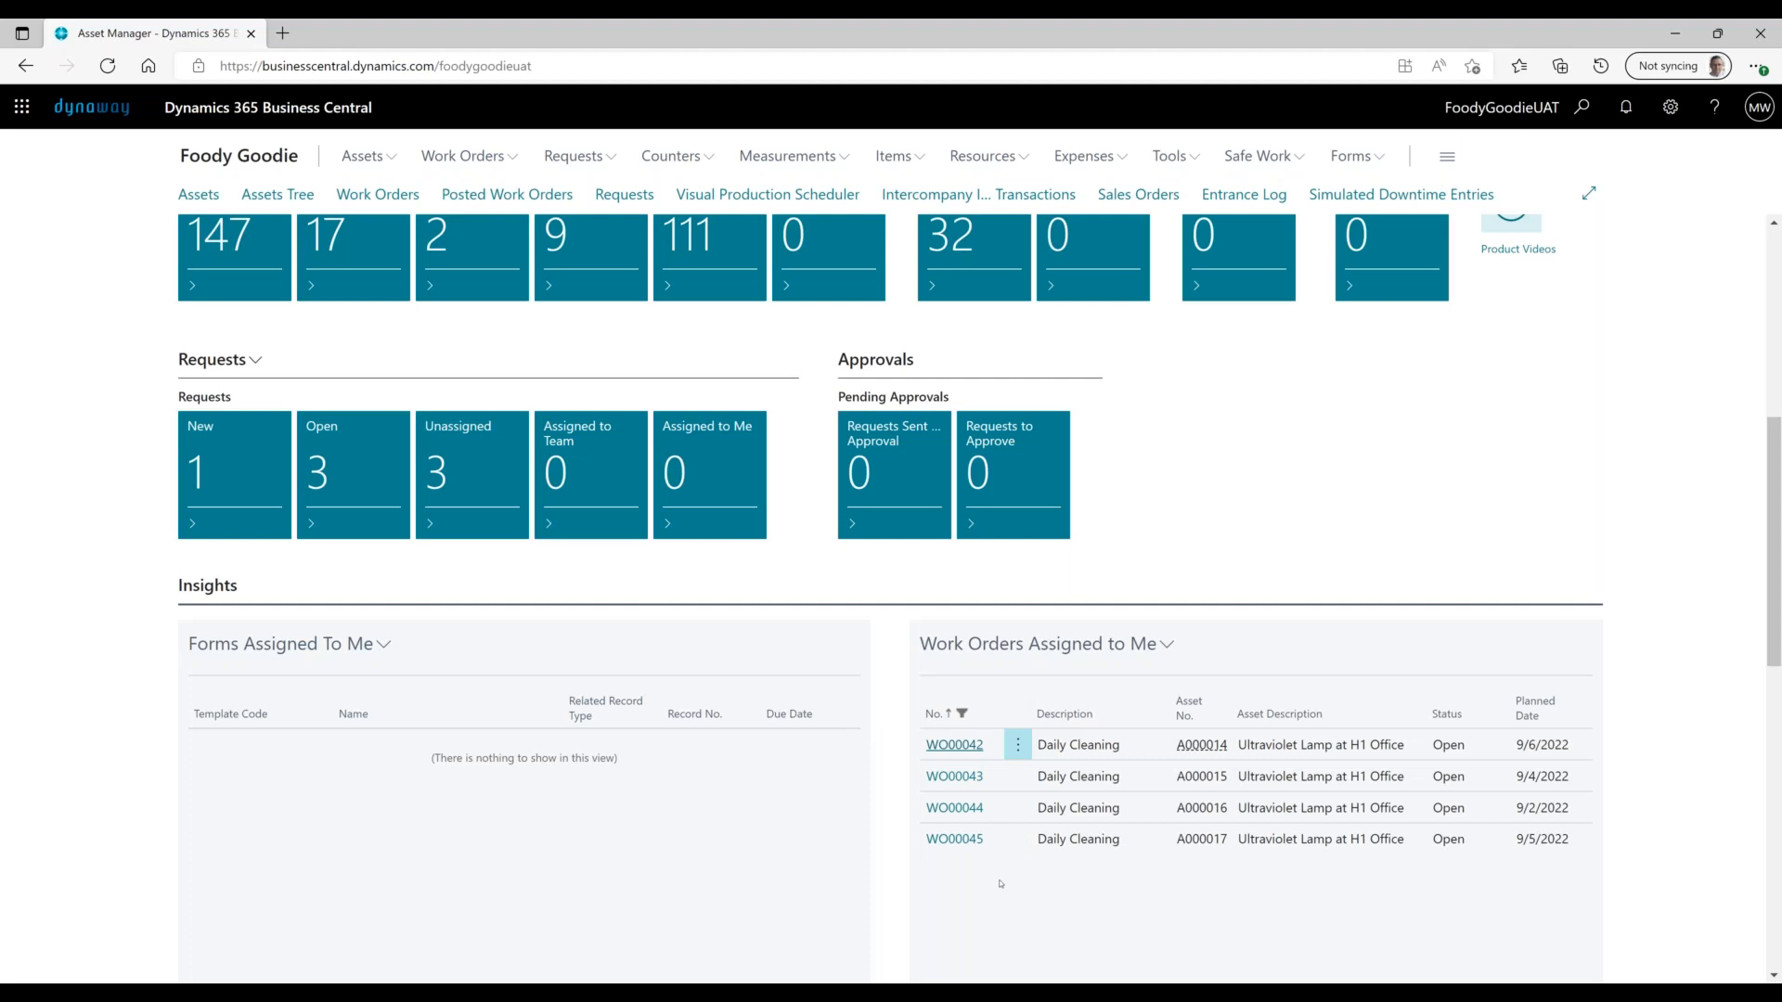
scroll(1001, 882, down, 3)
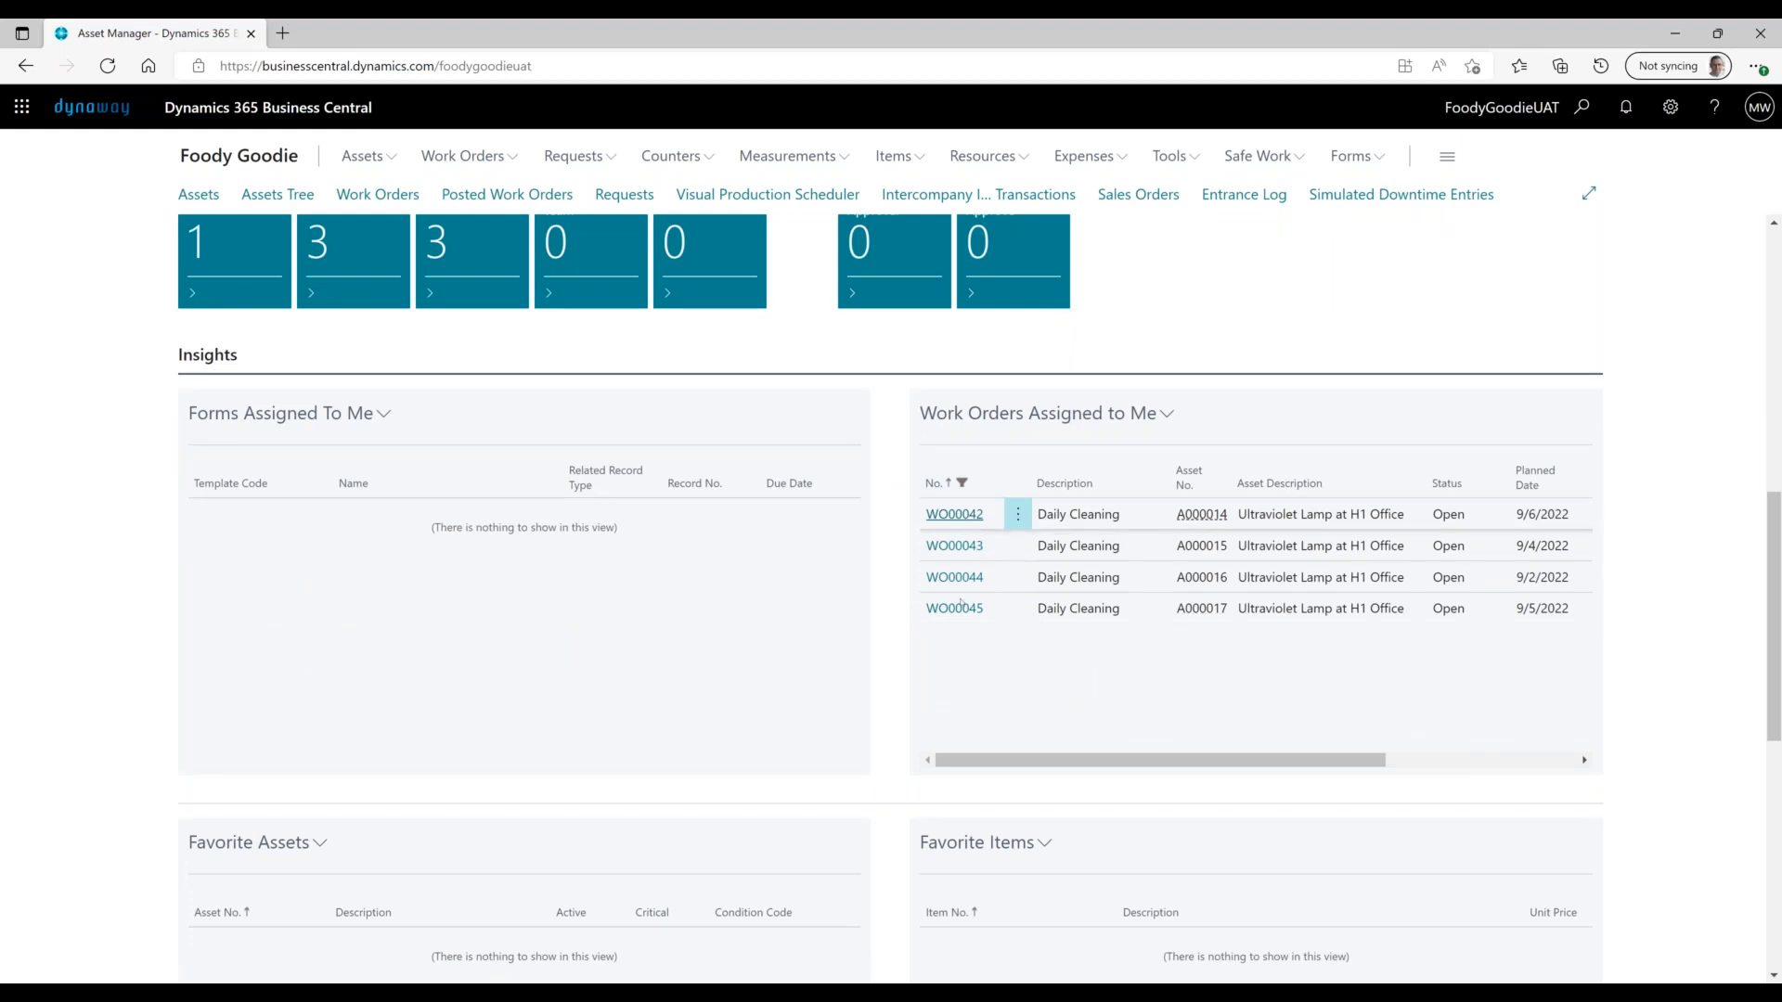
click(966, 547)
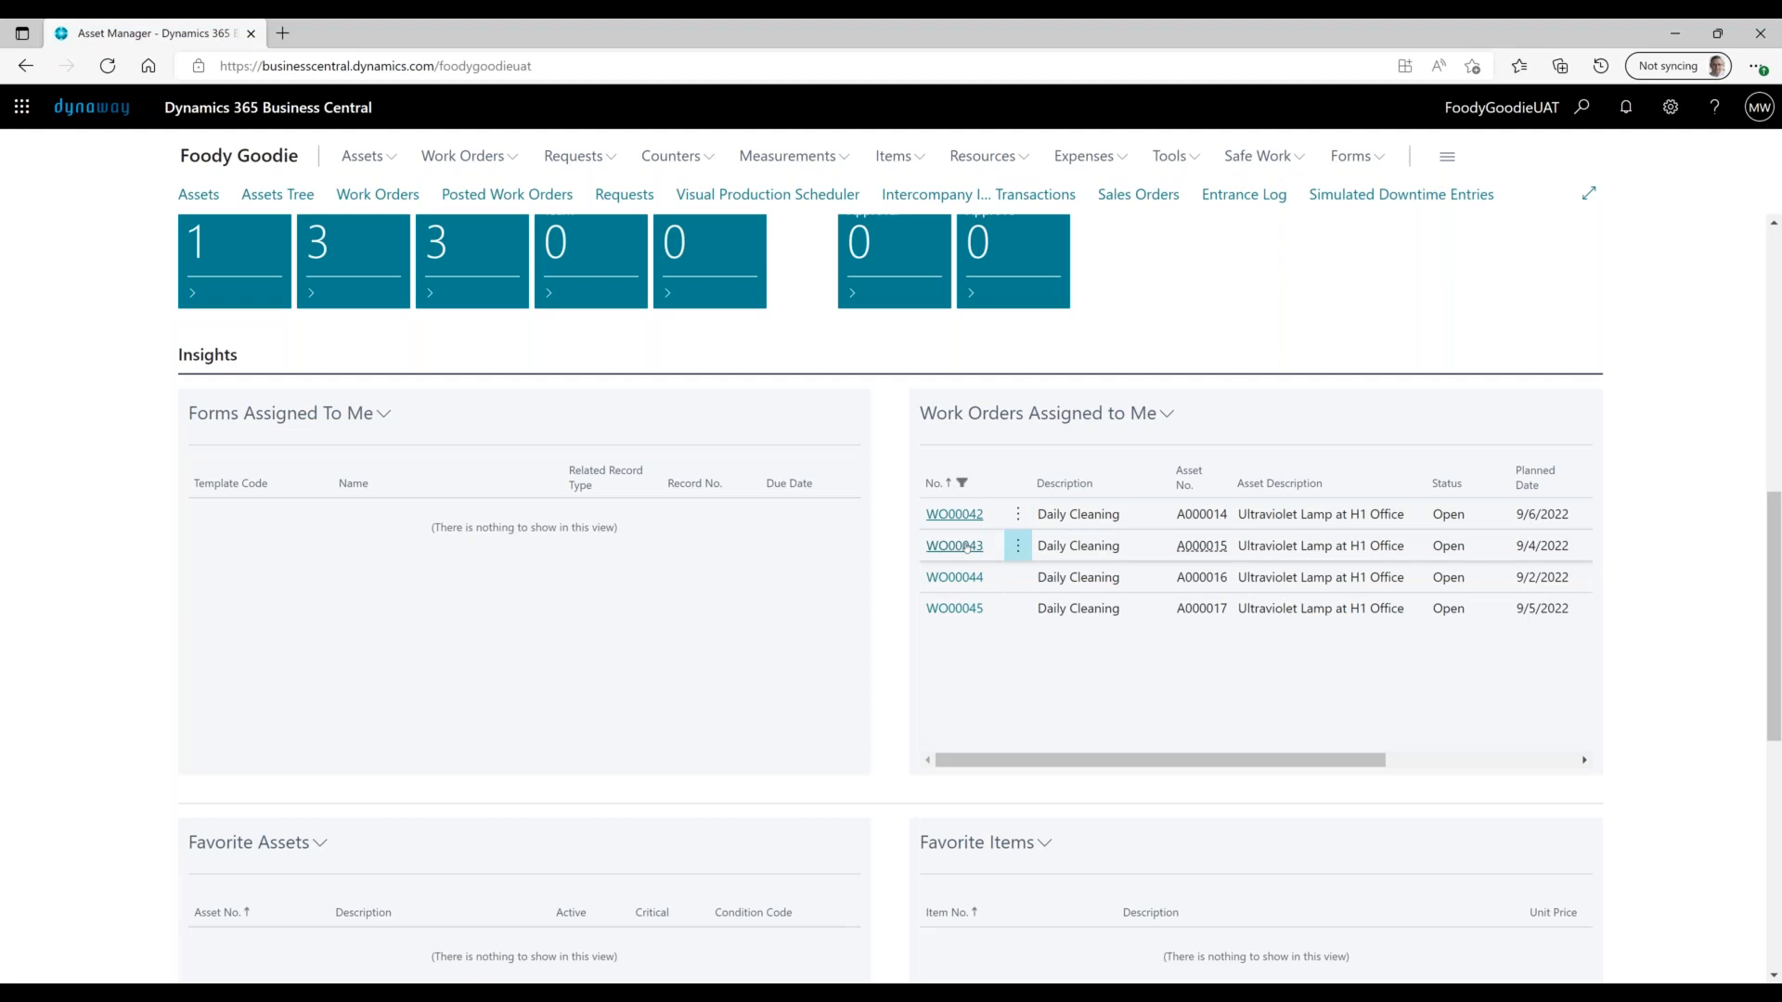
- Open work order WO00043, review its 0.5 HOUR CLEANING resource line for DC, then go back
click(956, 547)
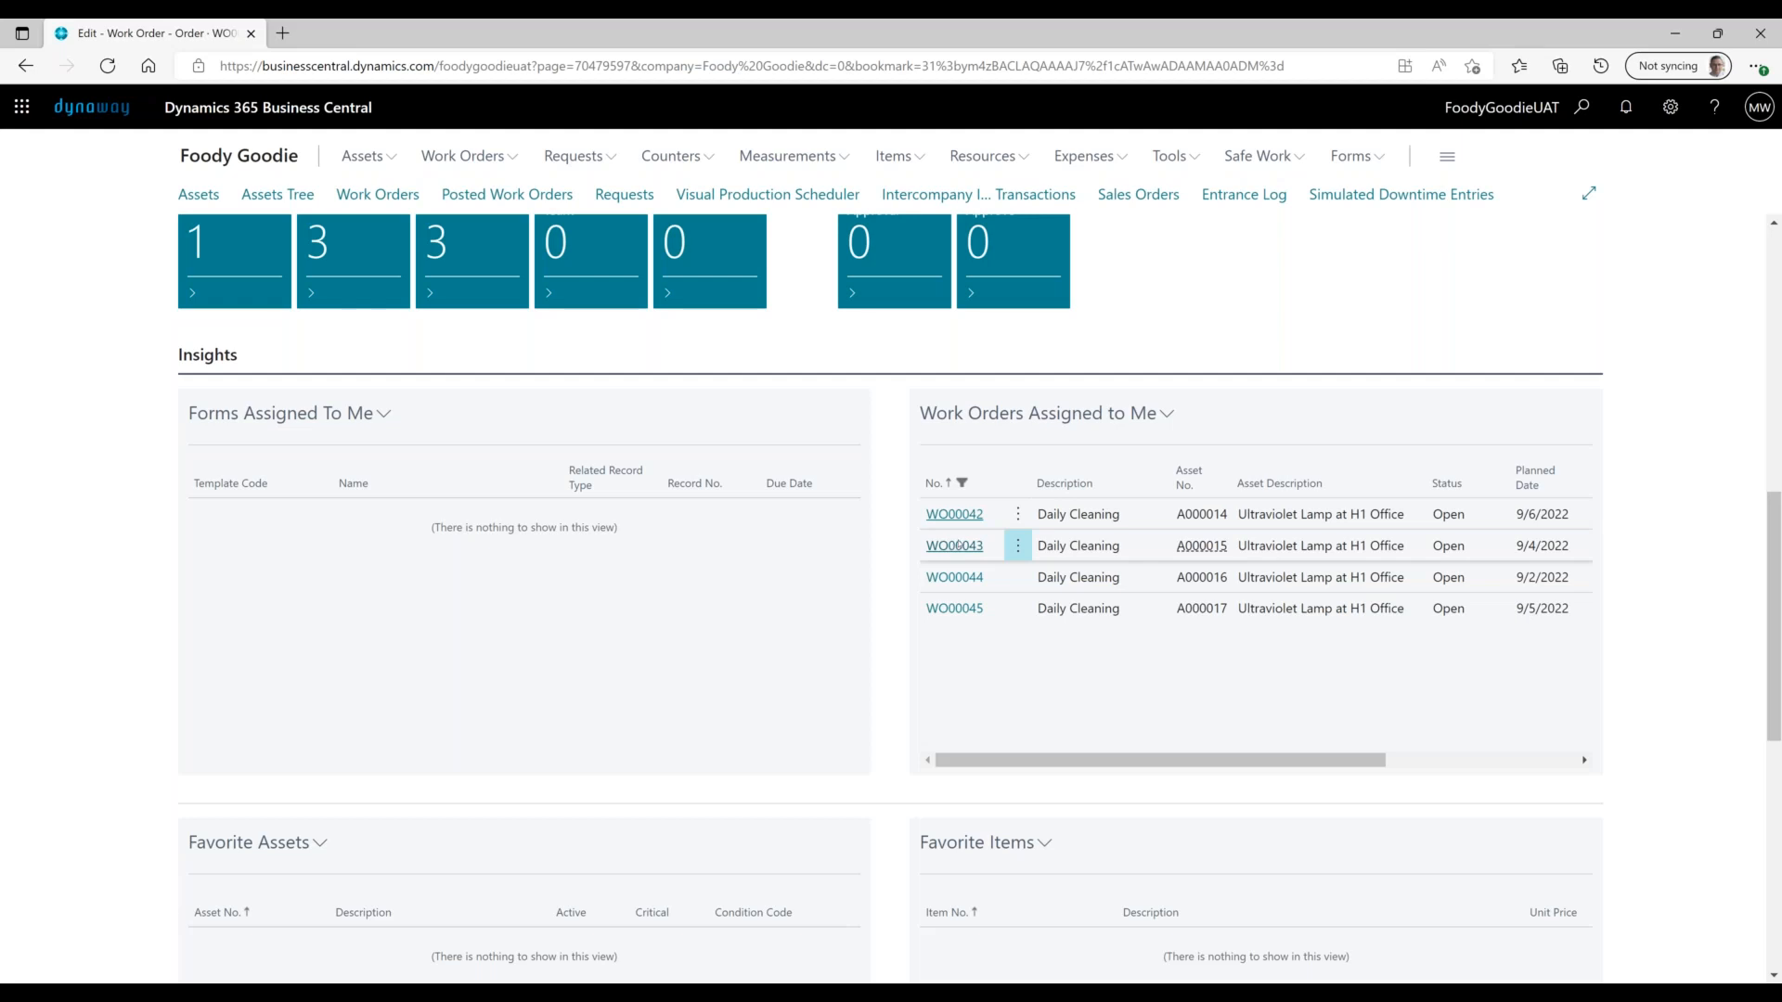
scroll(160, 703, down, 4)
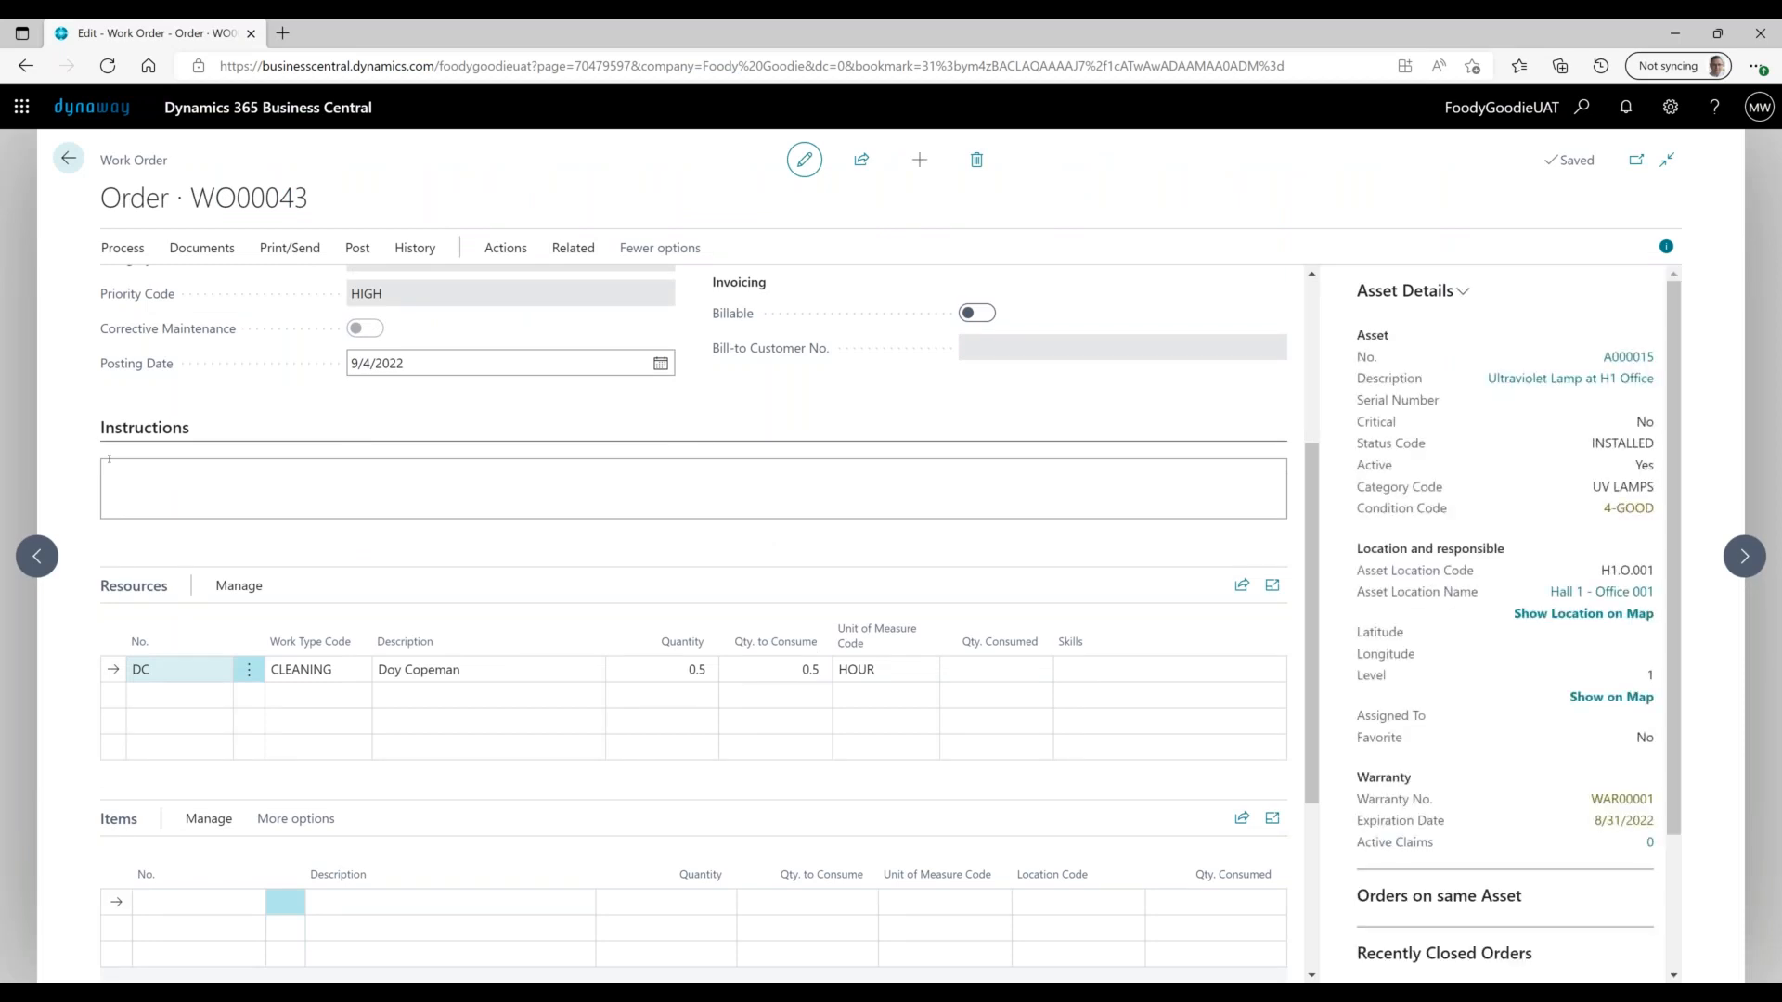
click(69, 159)
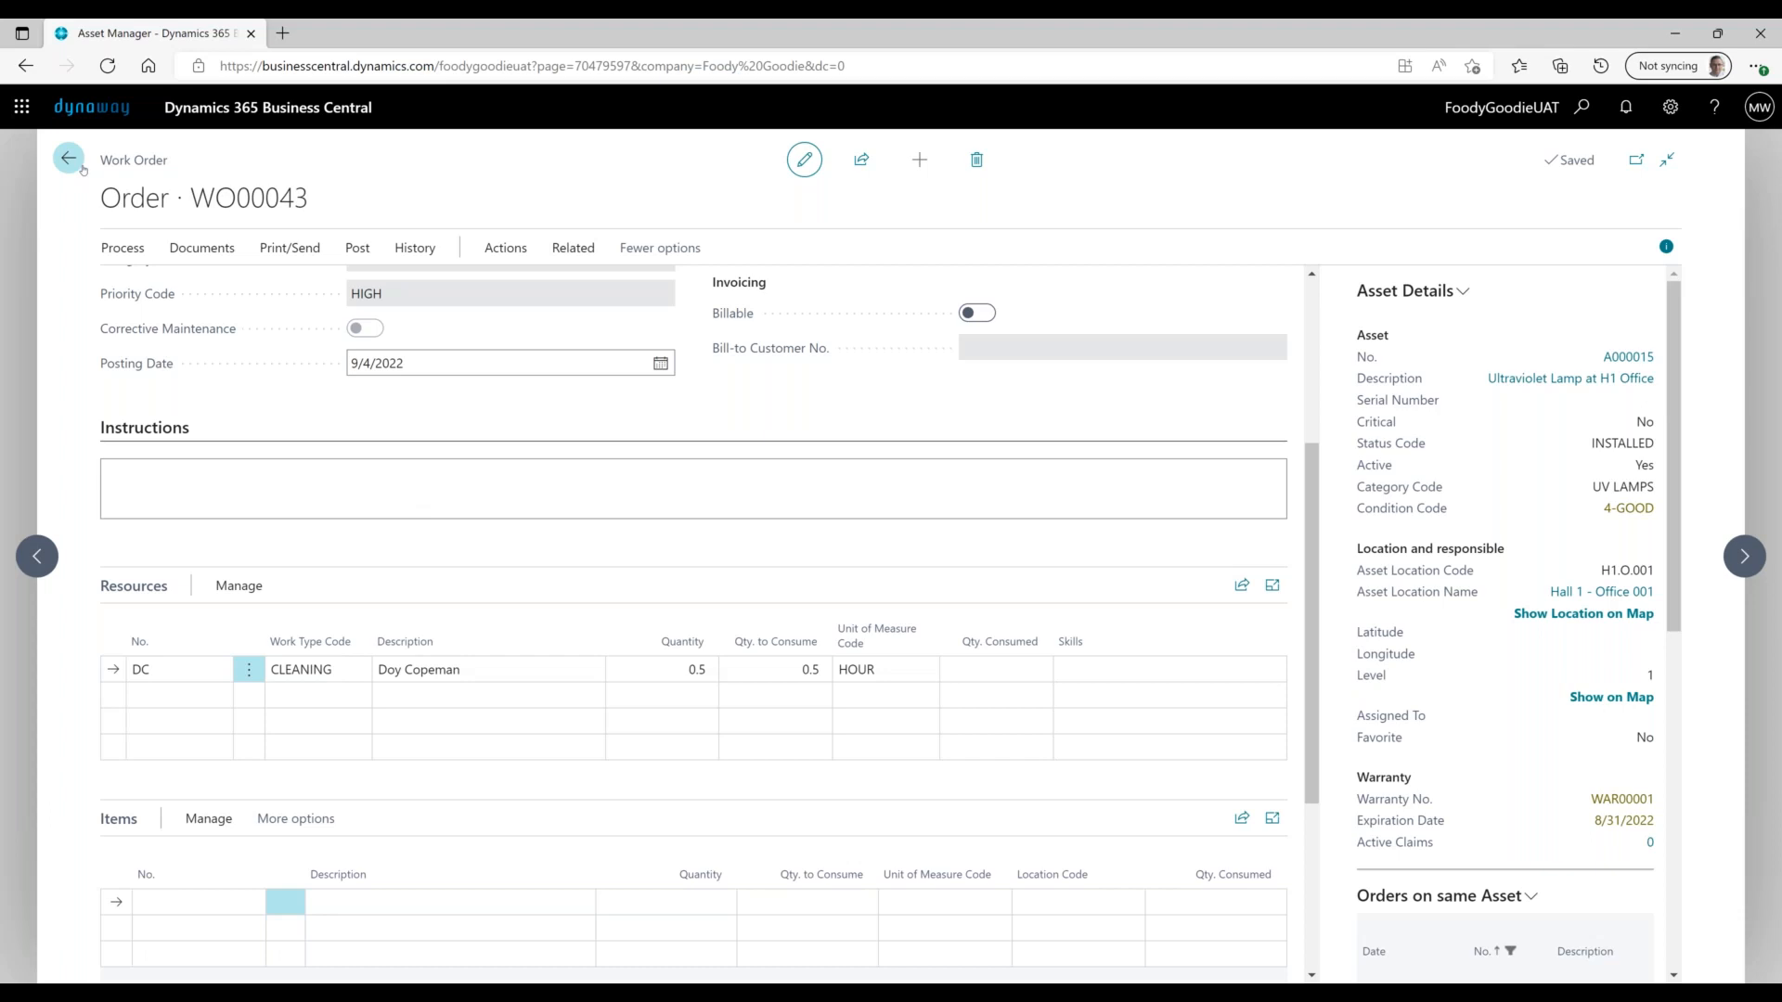
click(69, 159)
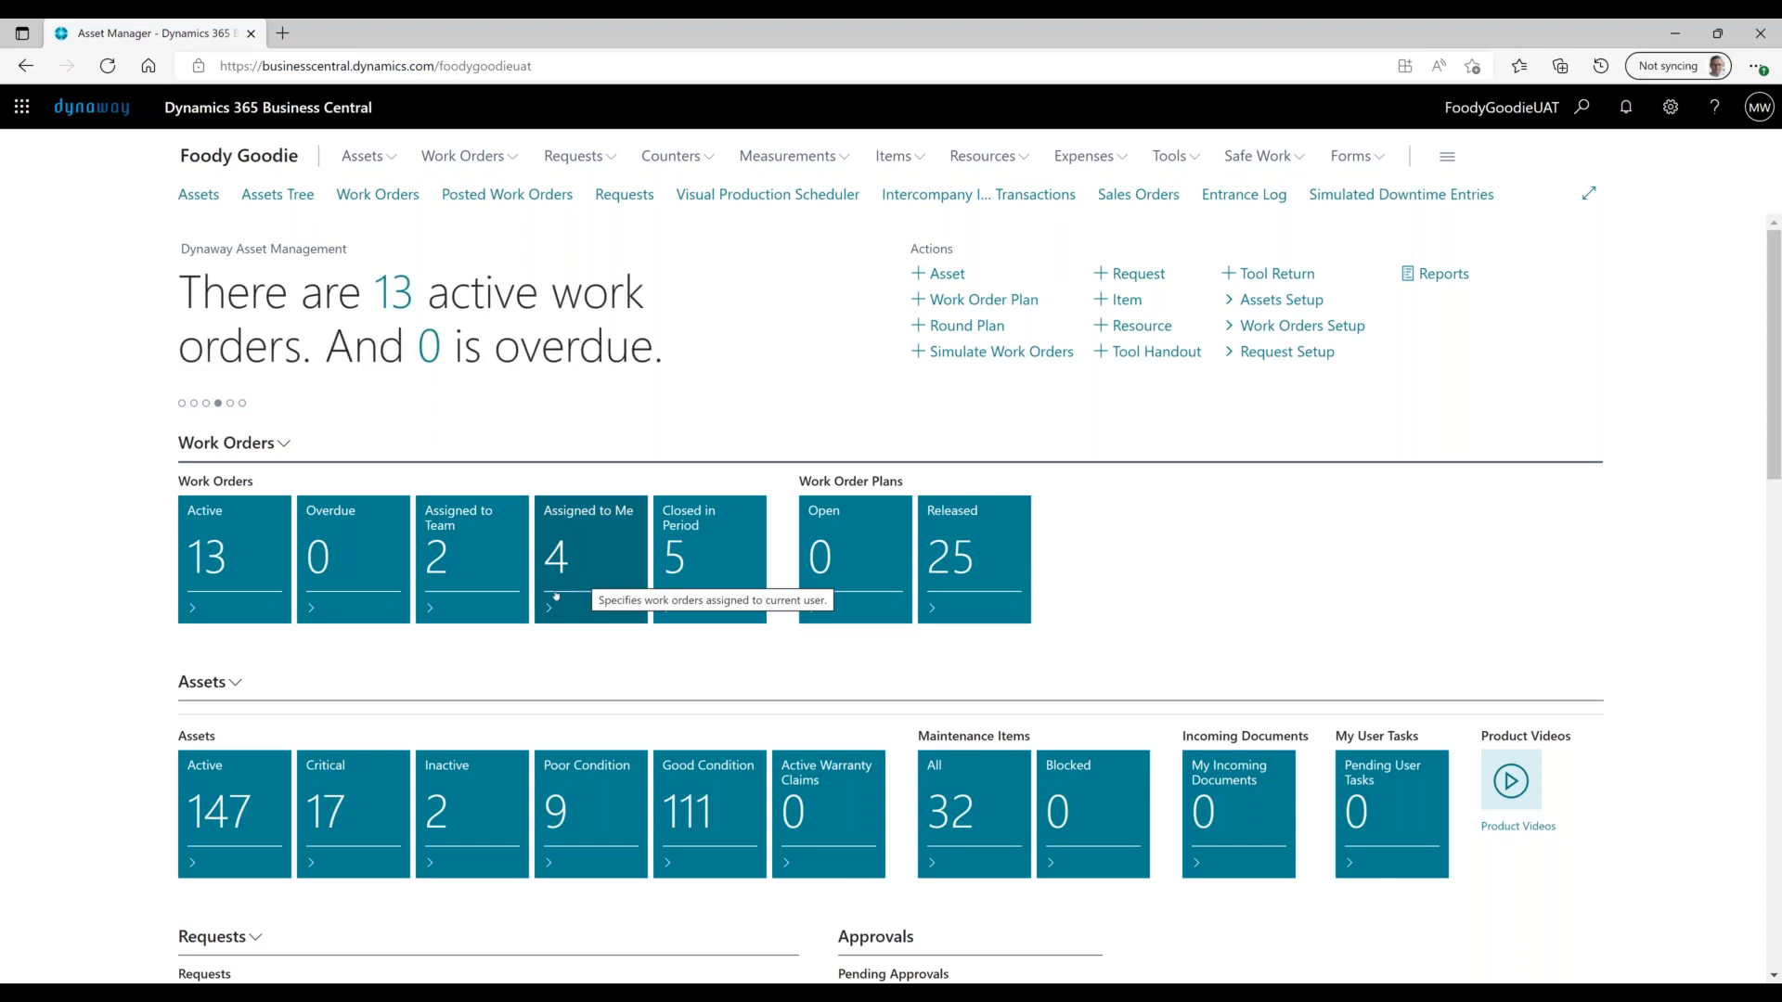
- Open the Assigned to Team work order list from the Work Orders tile
click(499, 586)
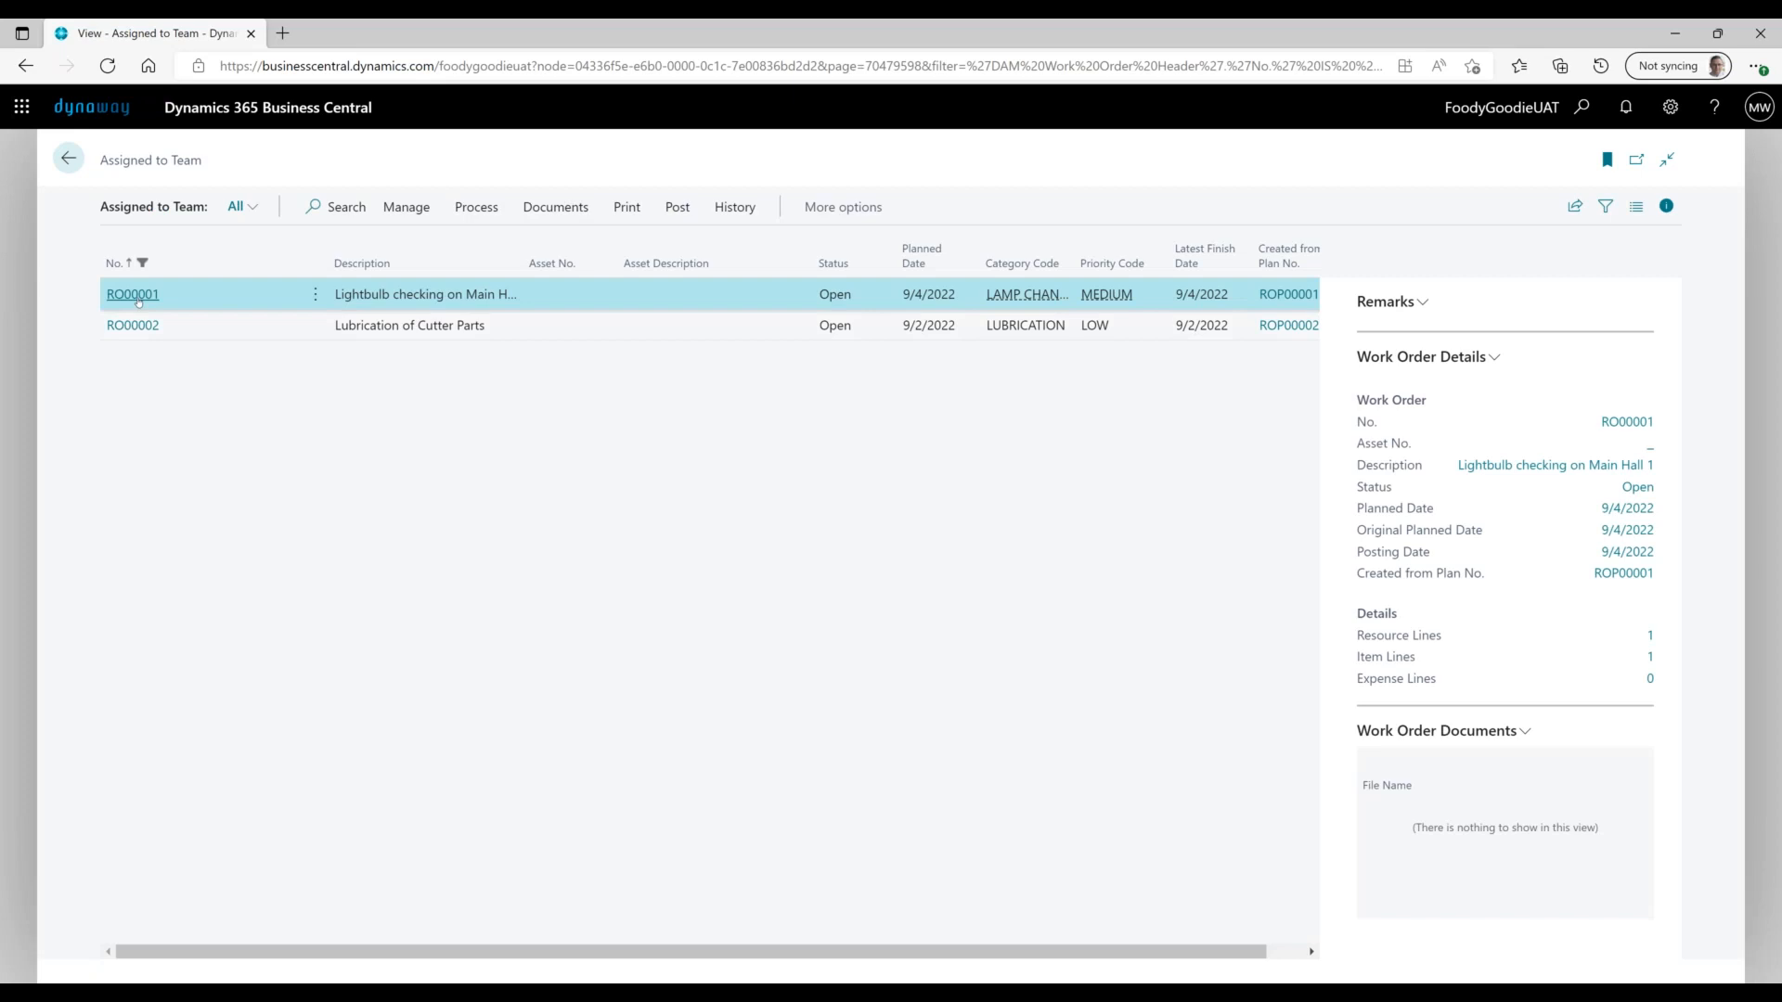
click(137, 299)
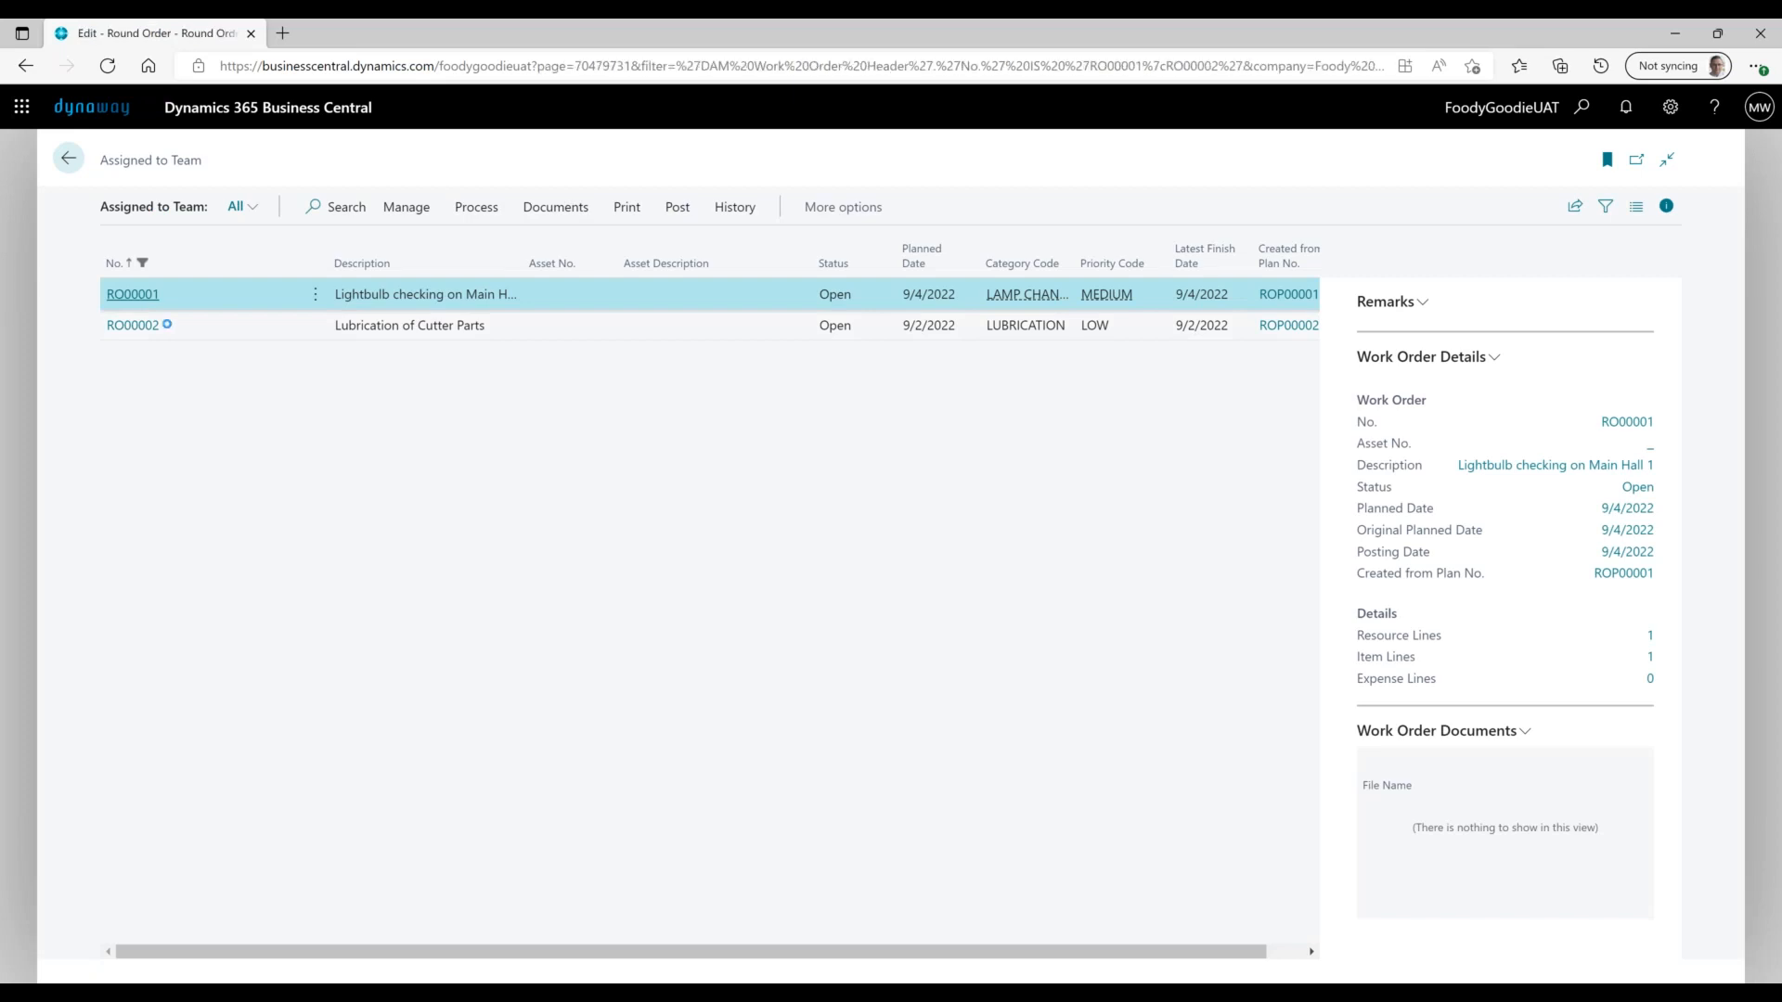
scroll(520, 594, down, 6)
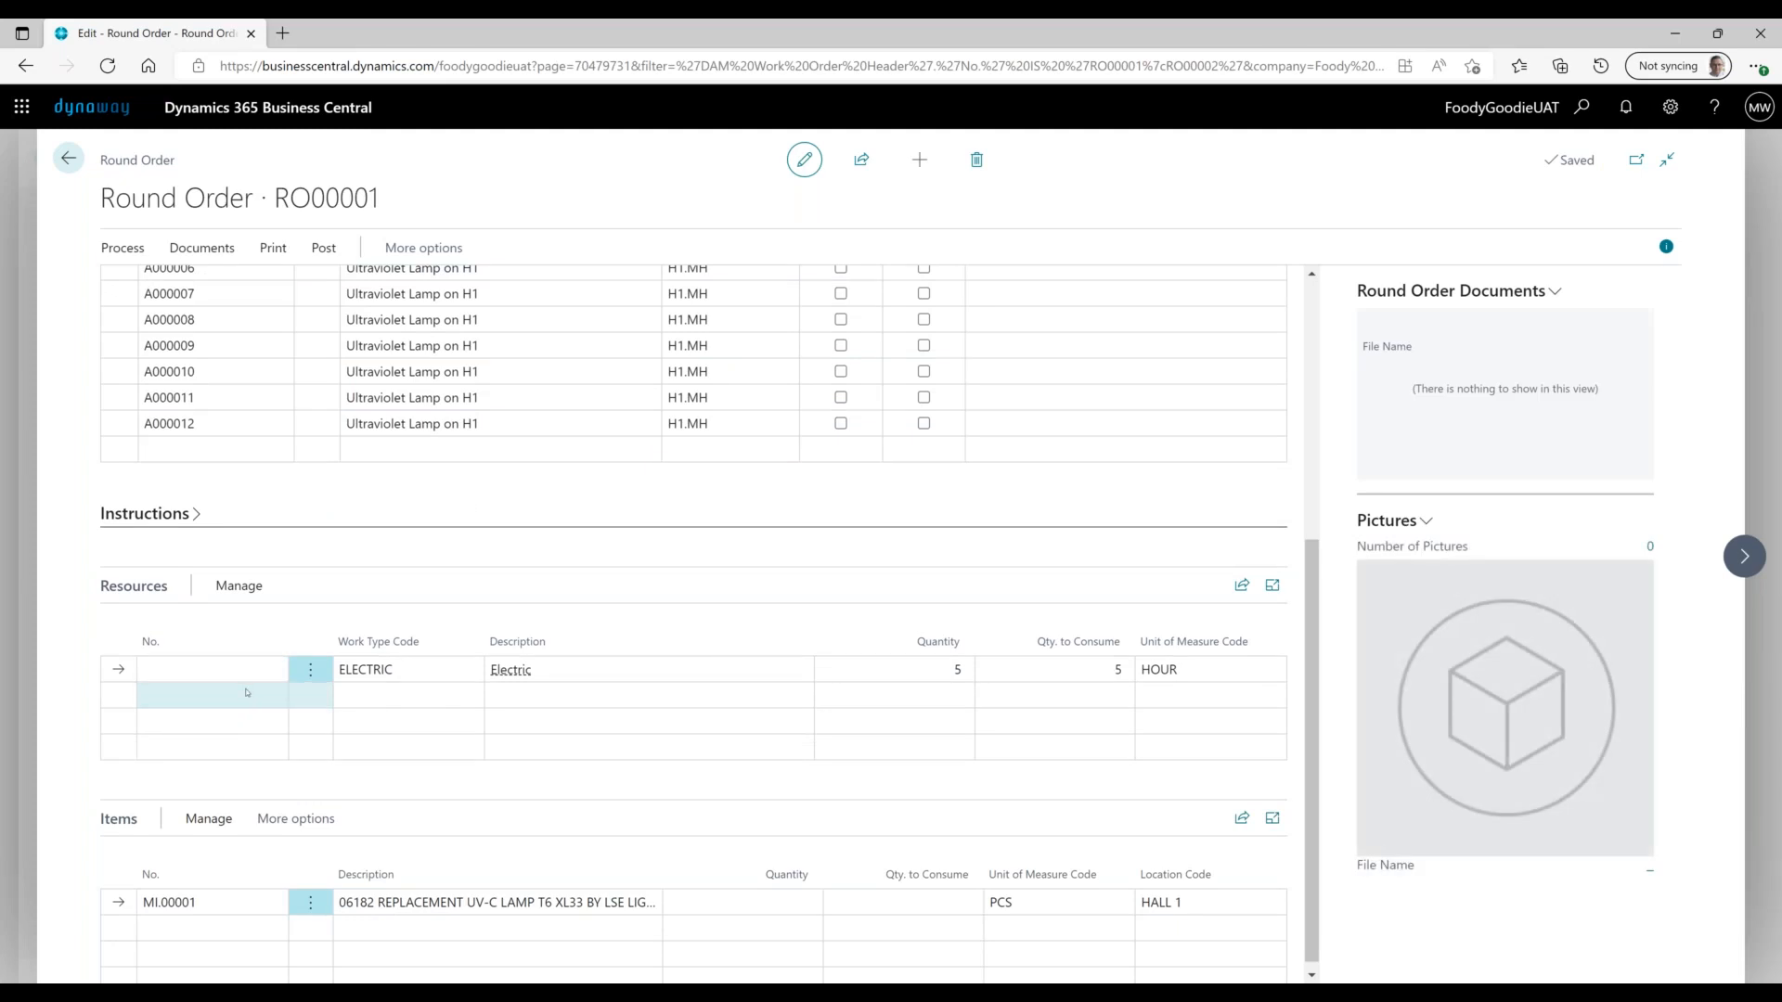
click(409, 668)
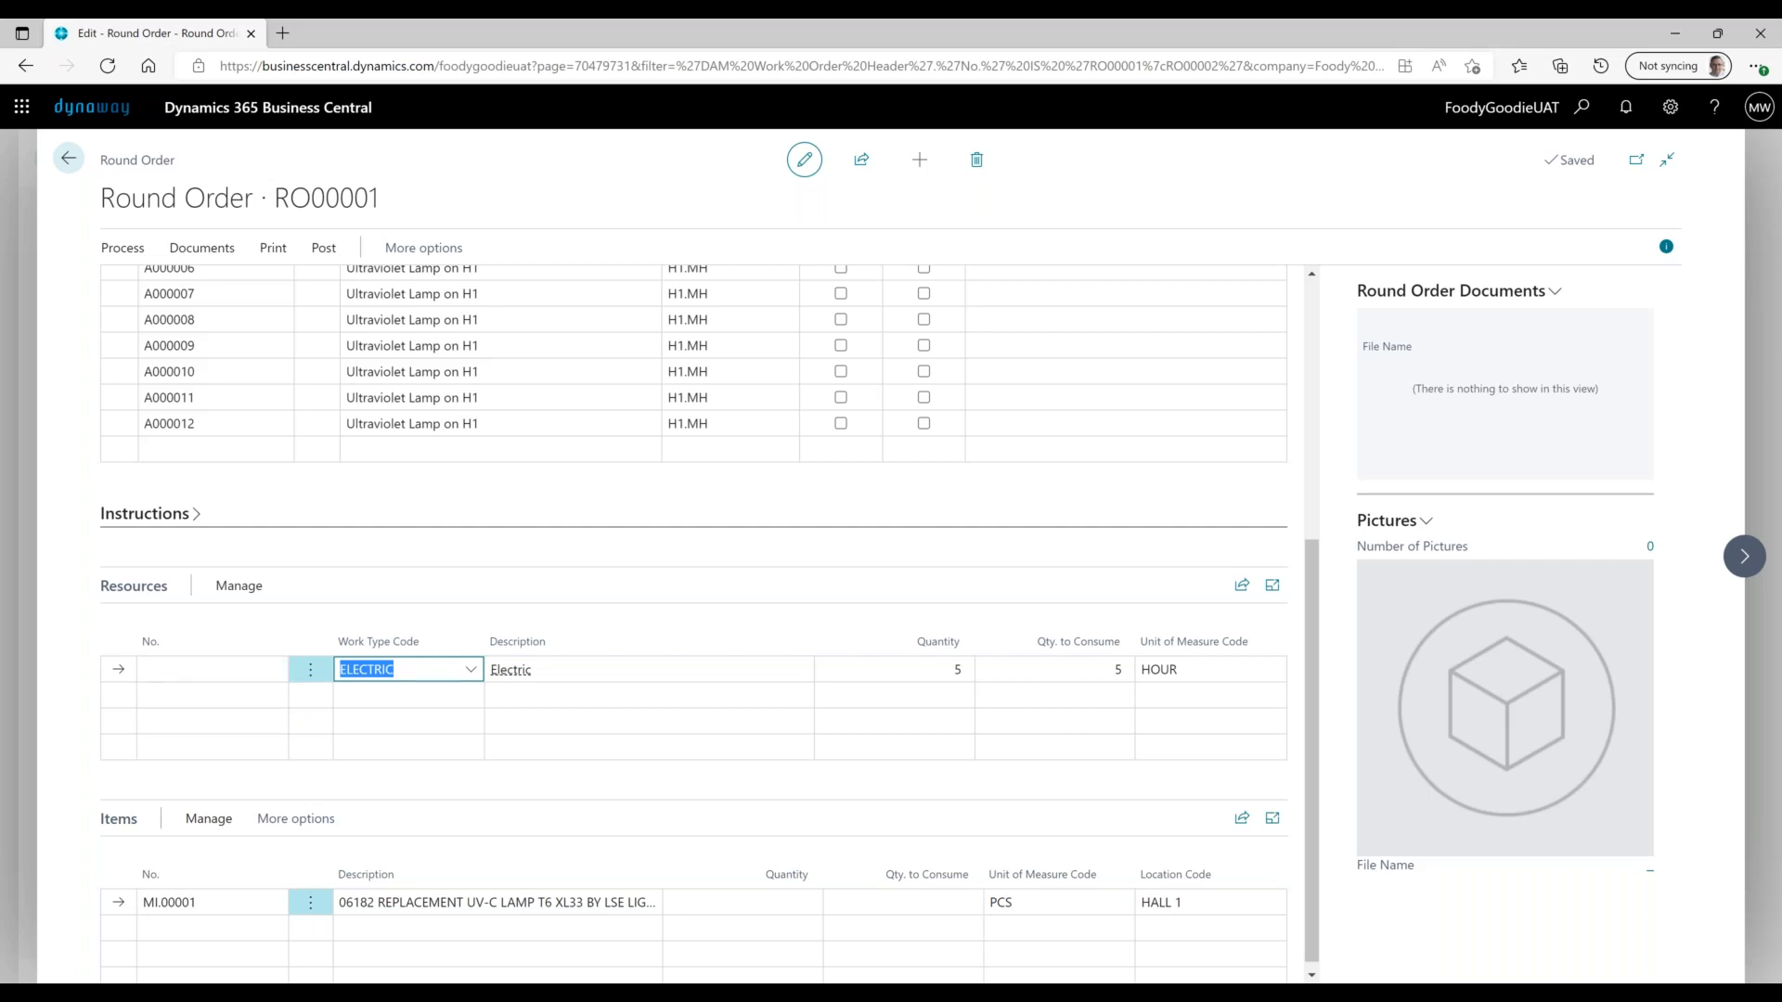
click(70, 161)
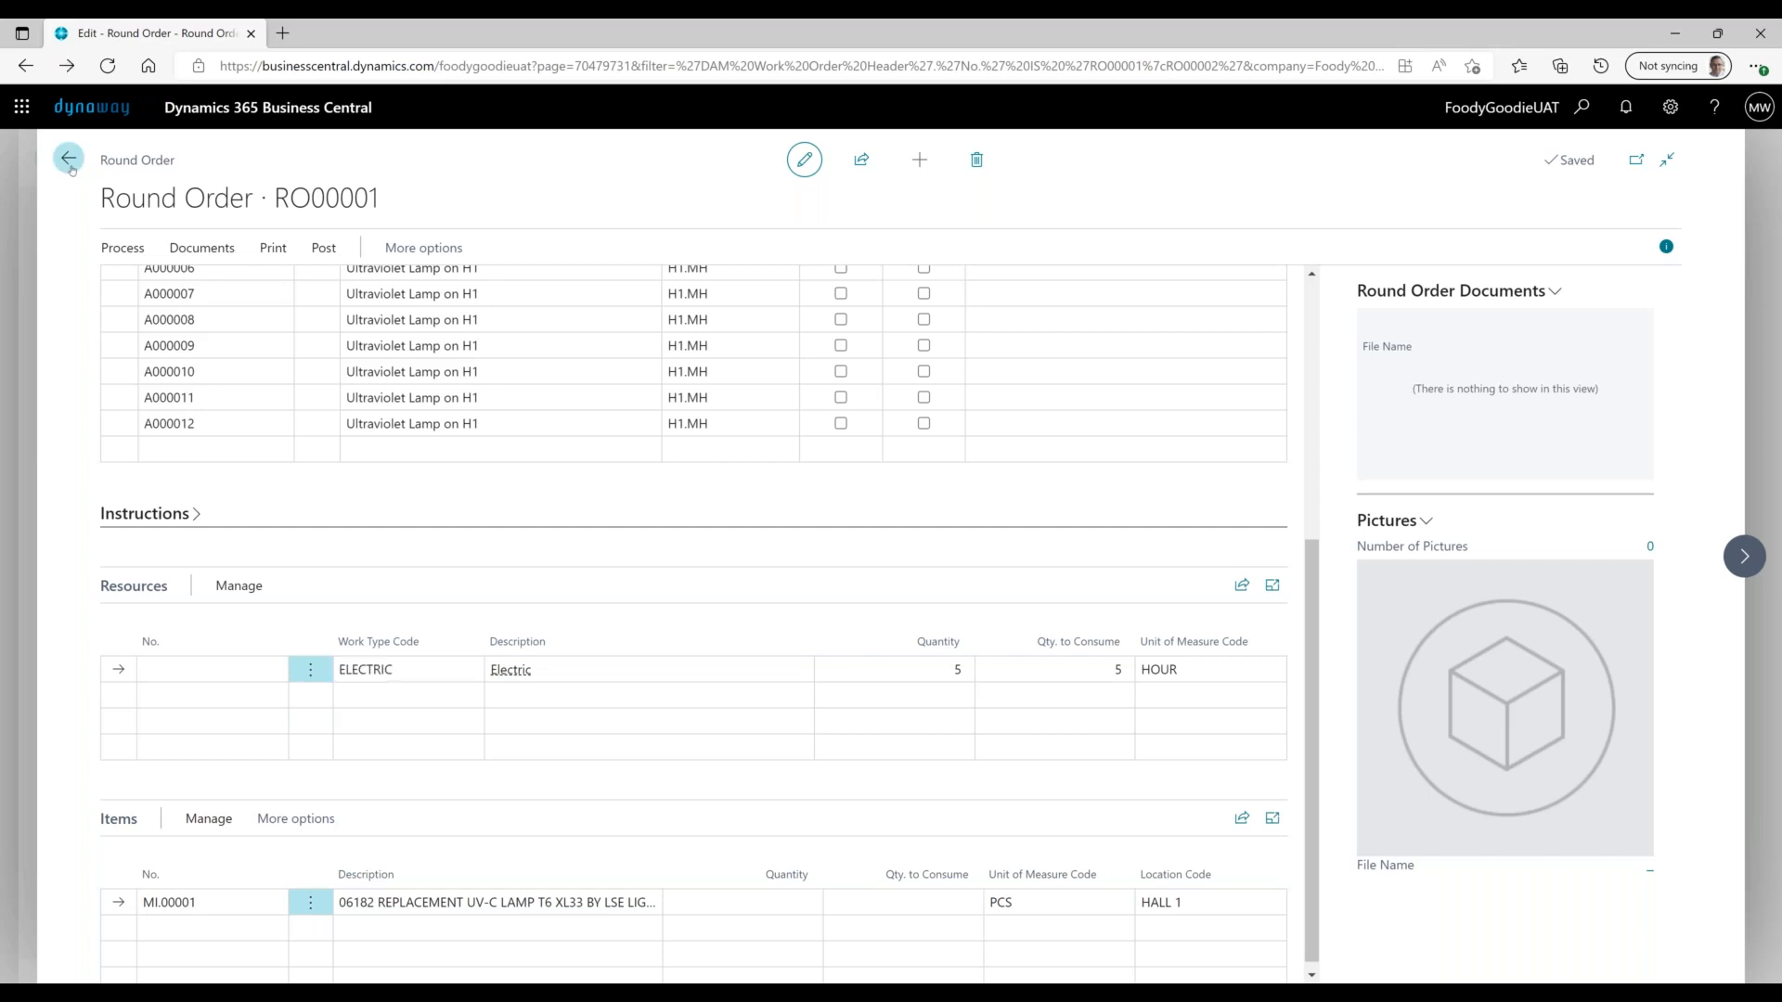
click(69, 162)
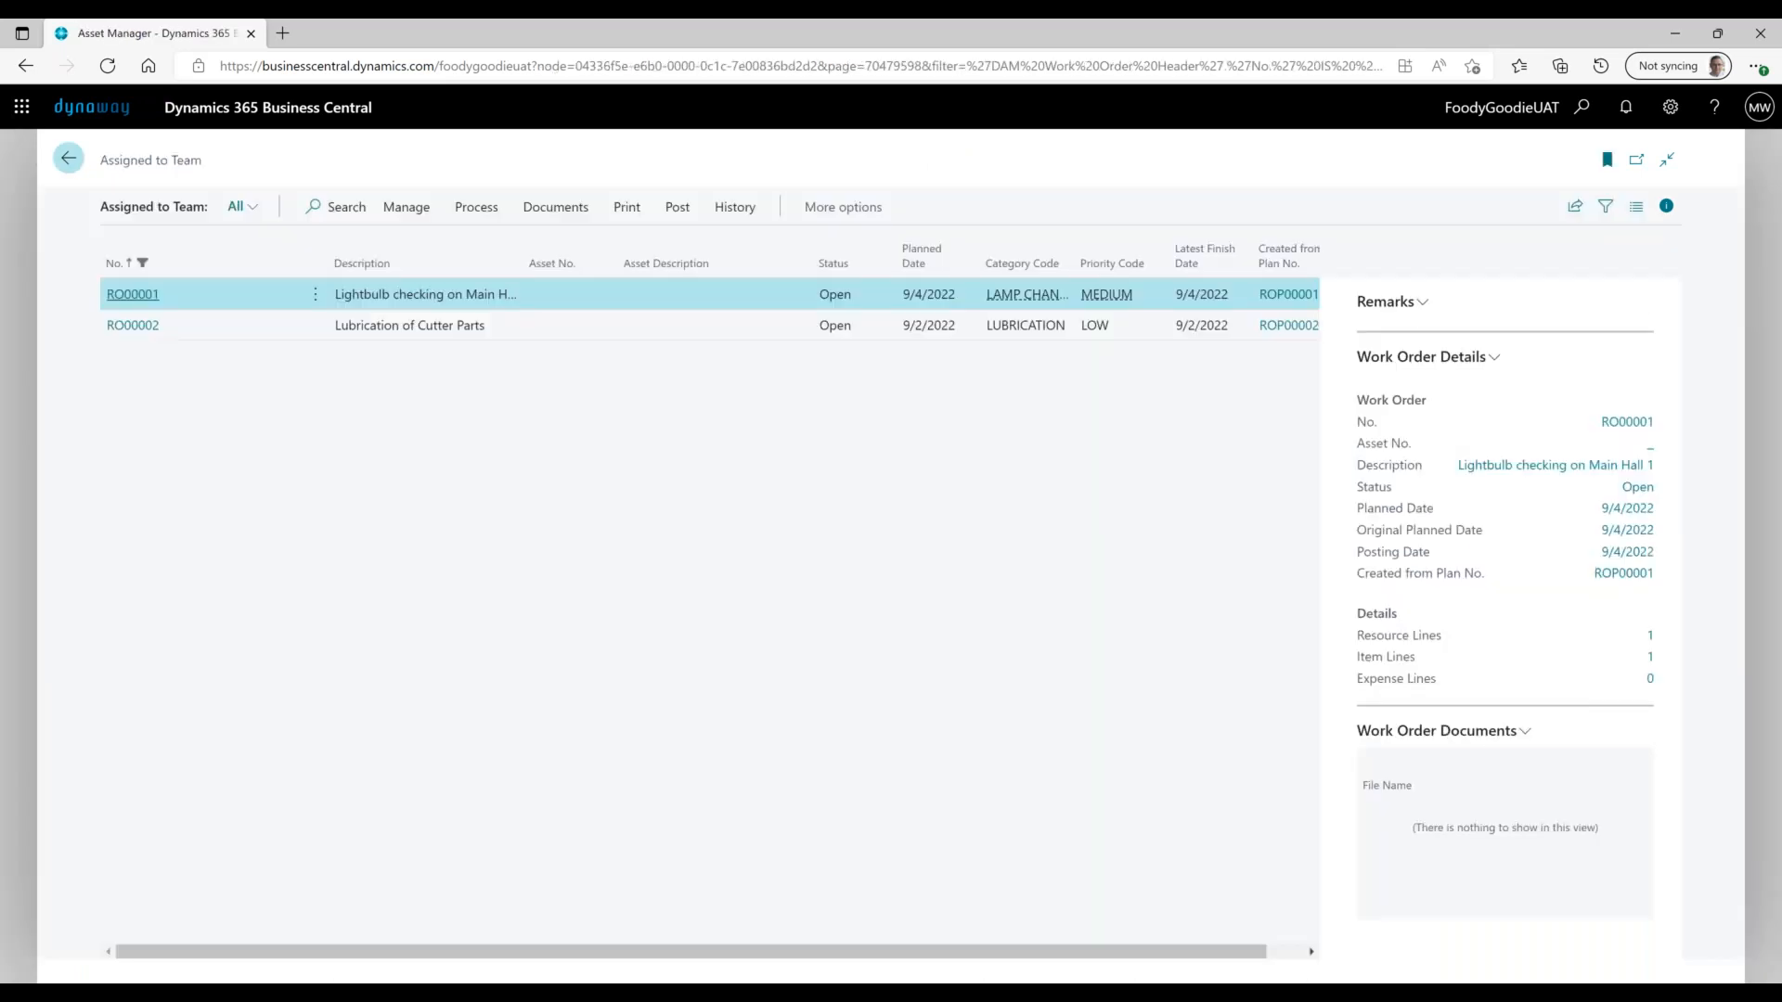
- Open the full Work Orders list and filter it to My Work Orders
click(464, 156)
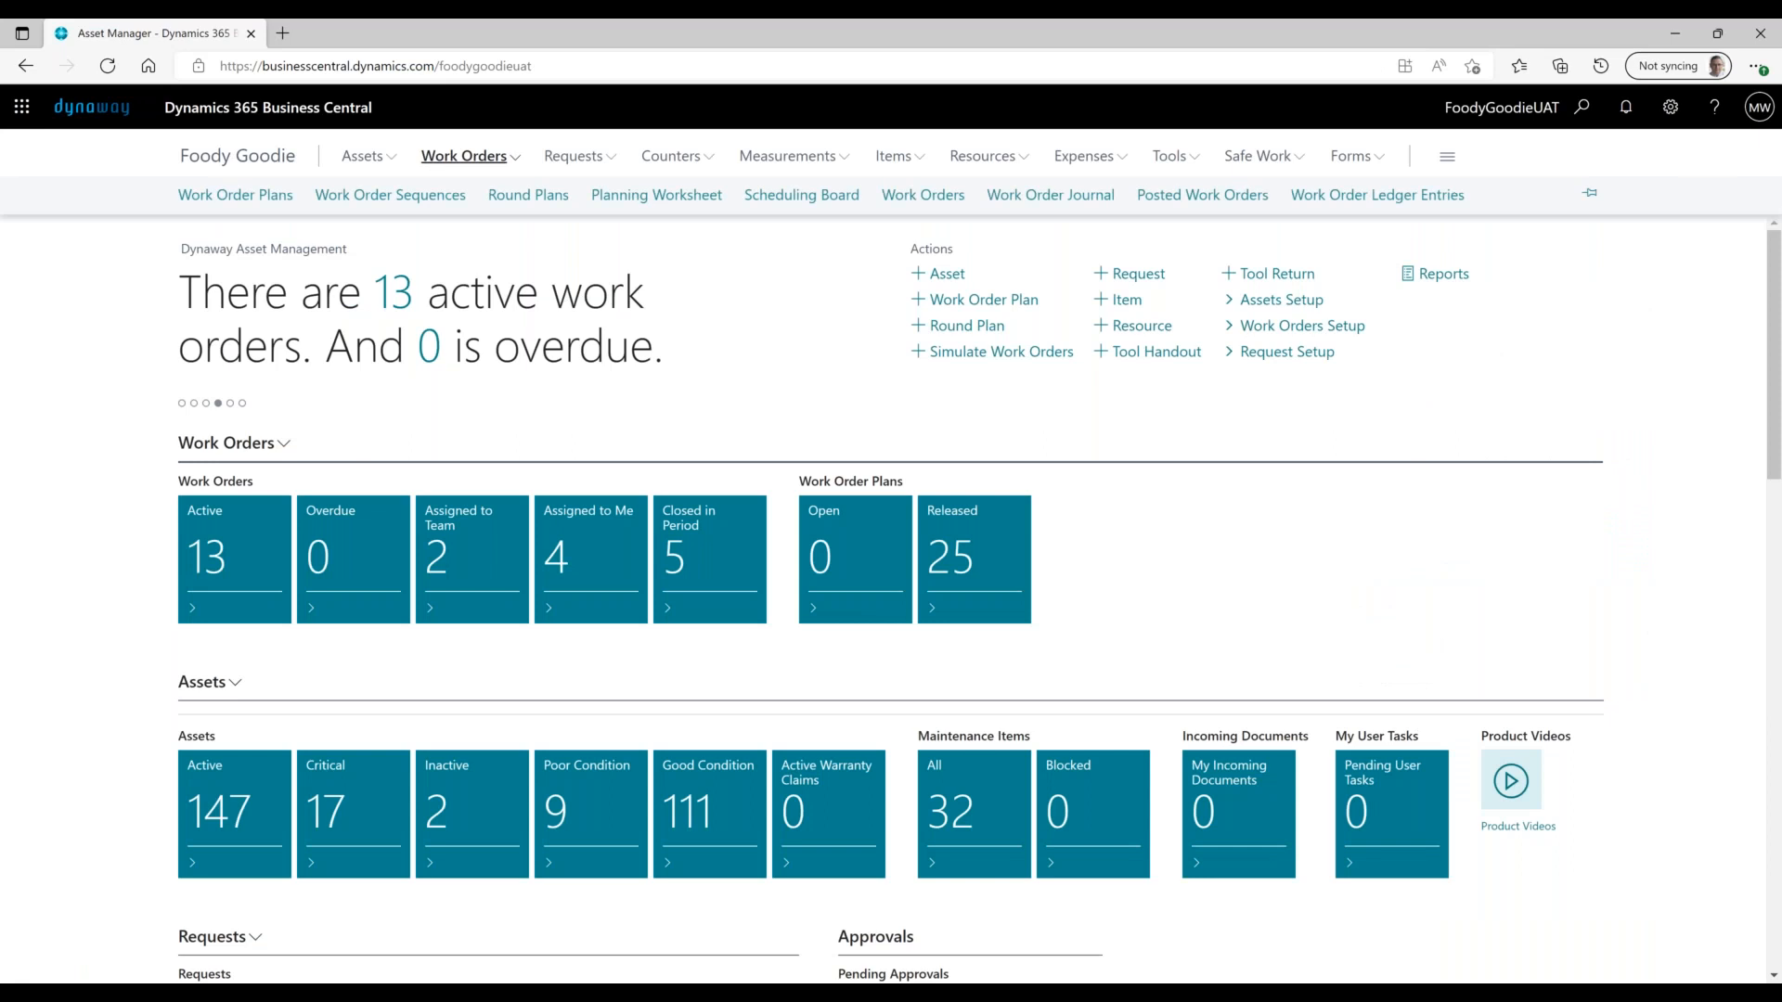
click(923, 195)
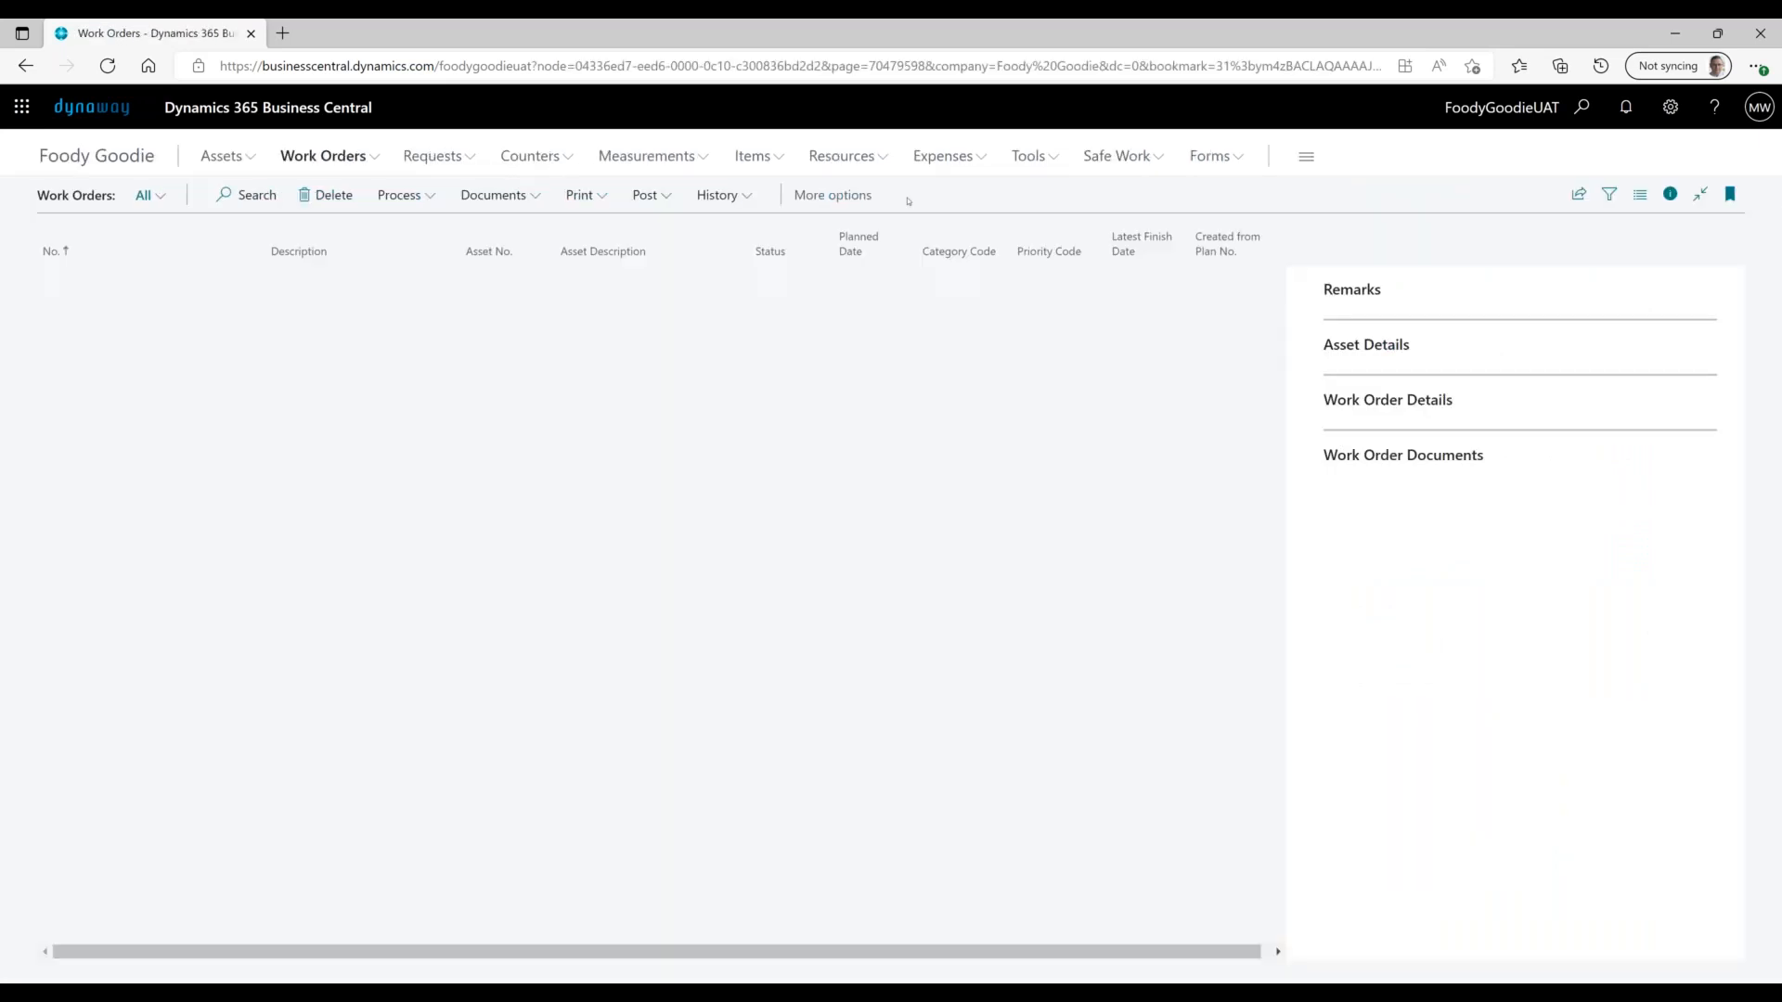
click(407, 195)
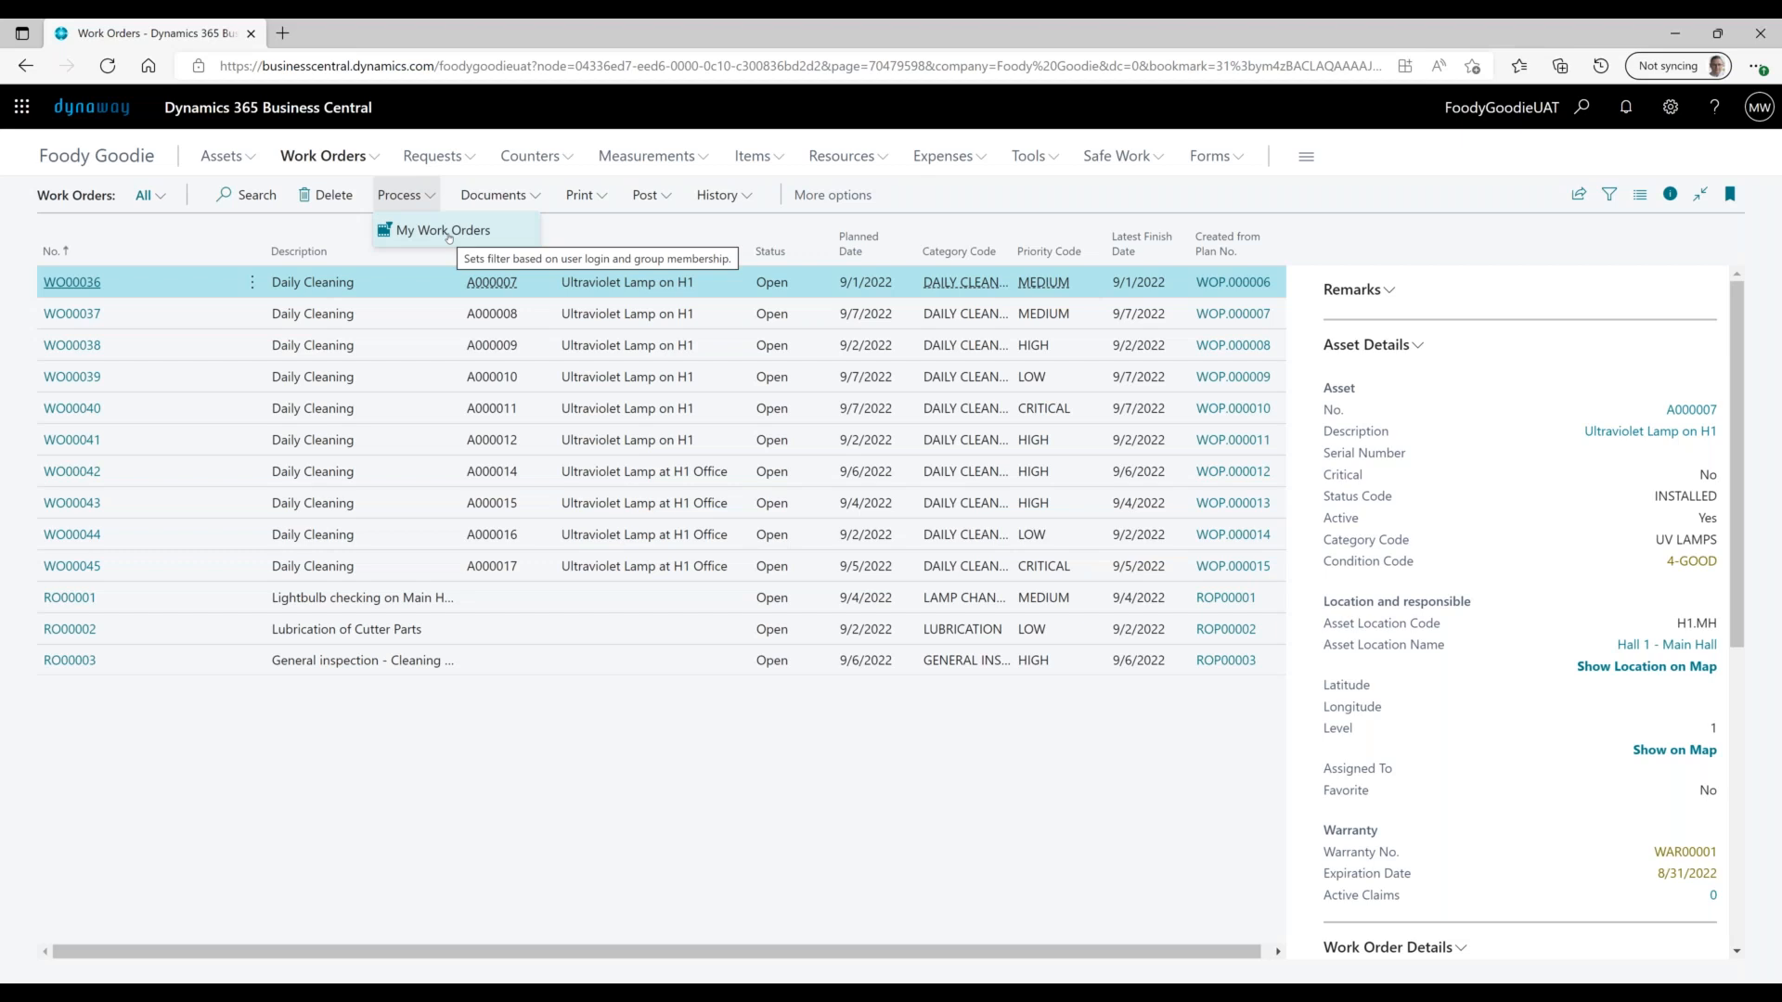
click(443, 231)
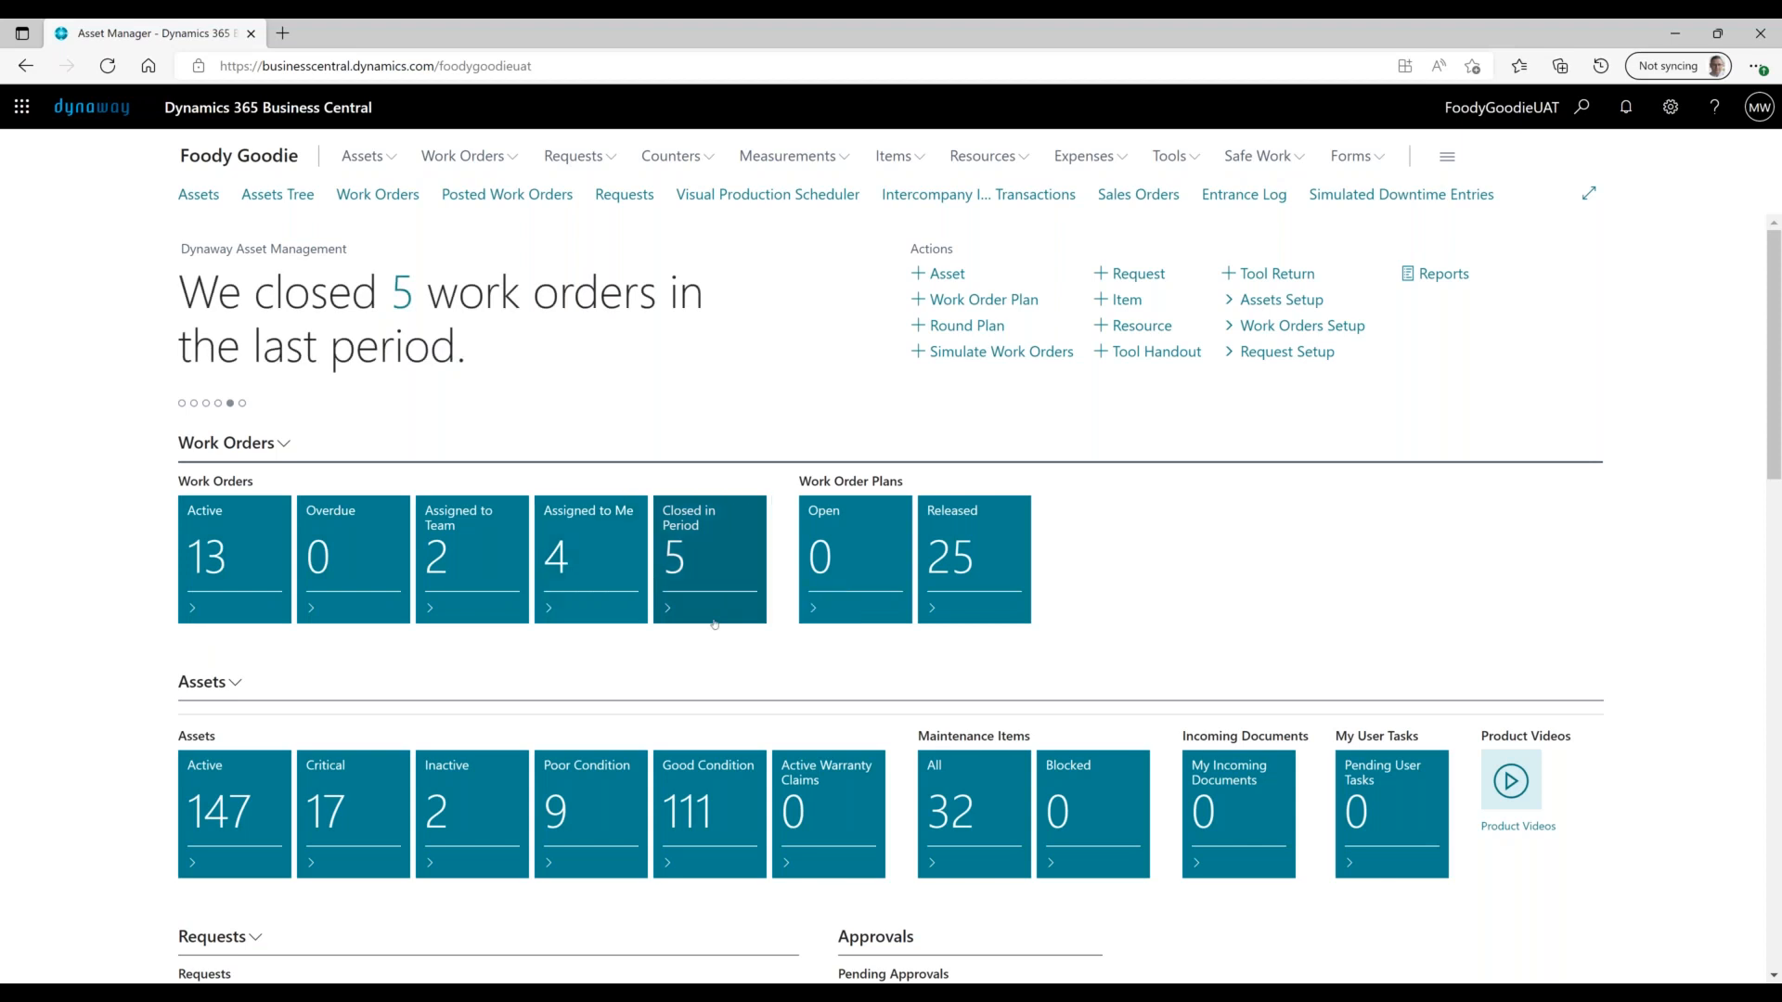
- In My Settings, open the Available Roles list and pick Asset Technician
click(1671, 106)
click(1542, 282)
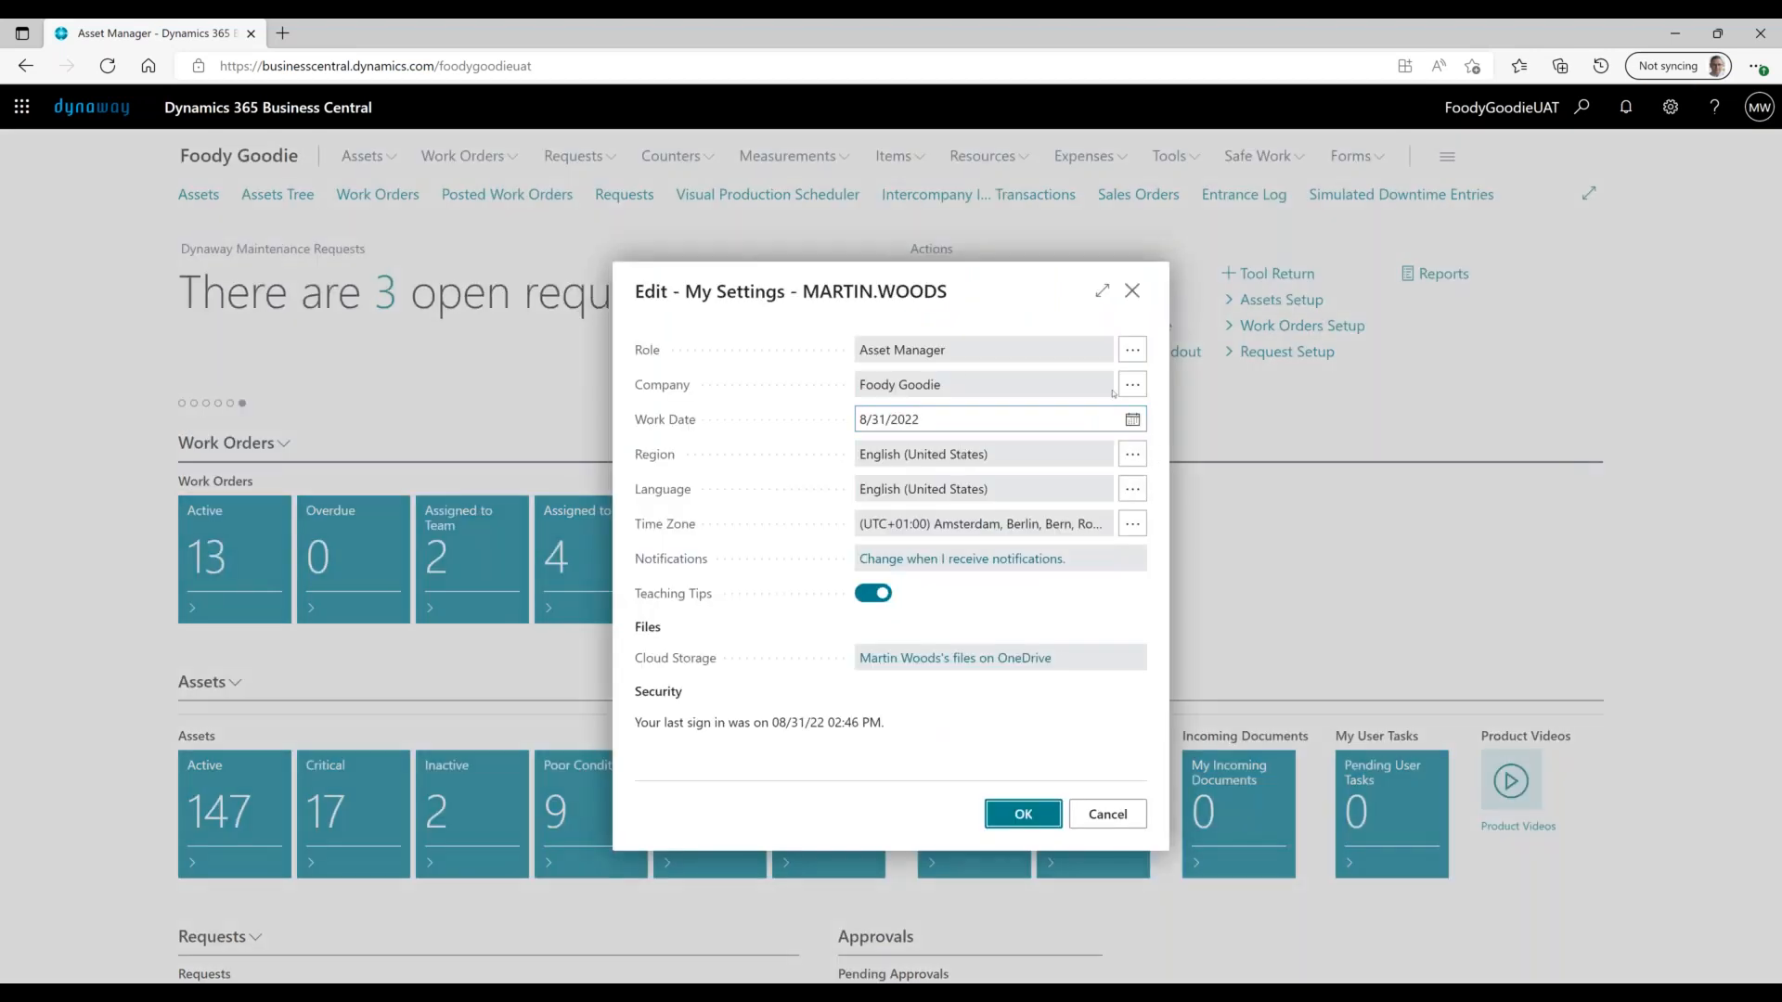
click(1127, 353)
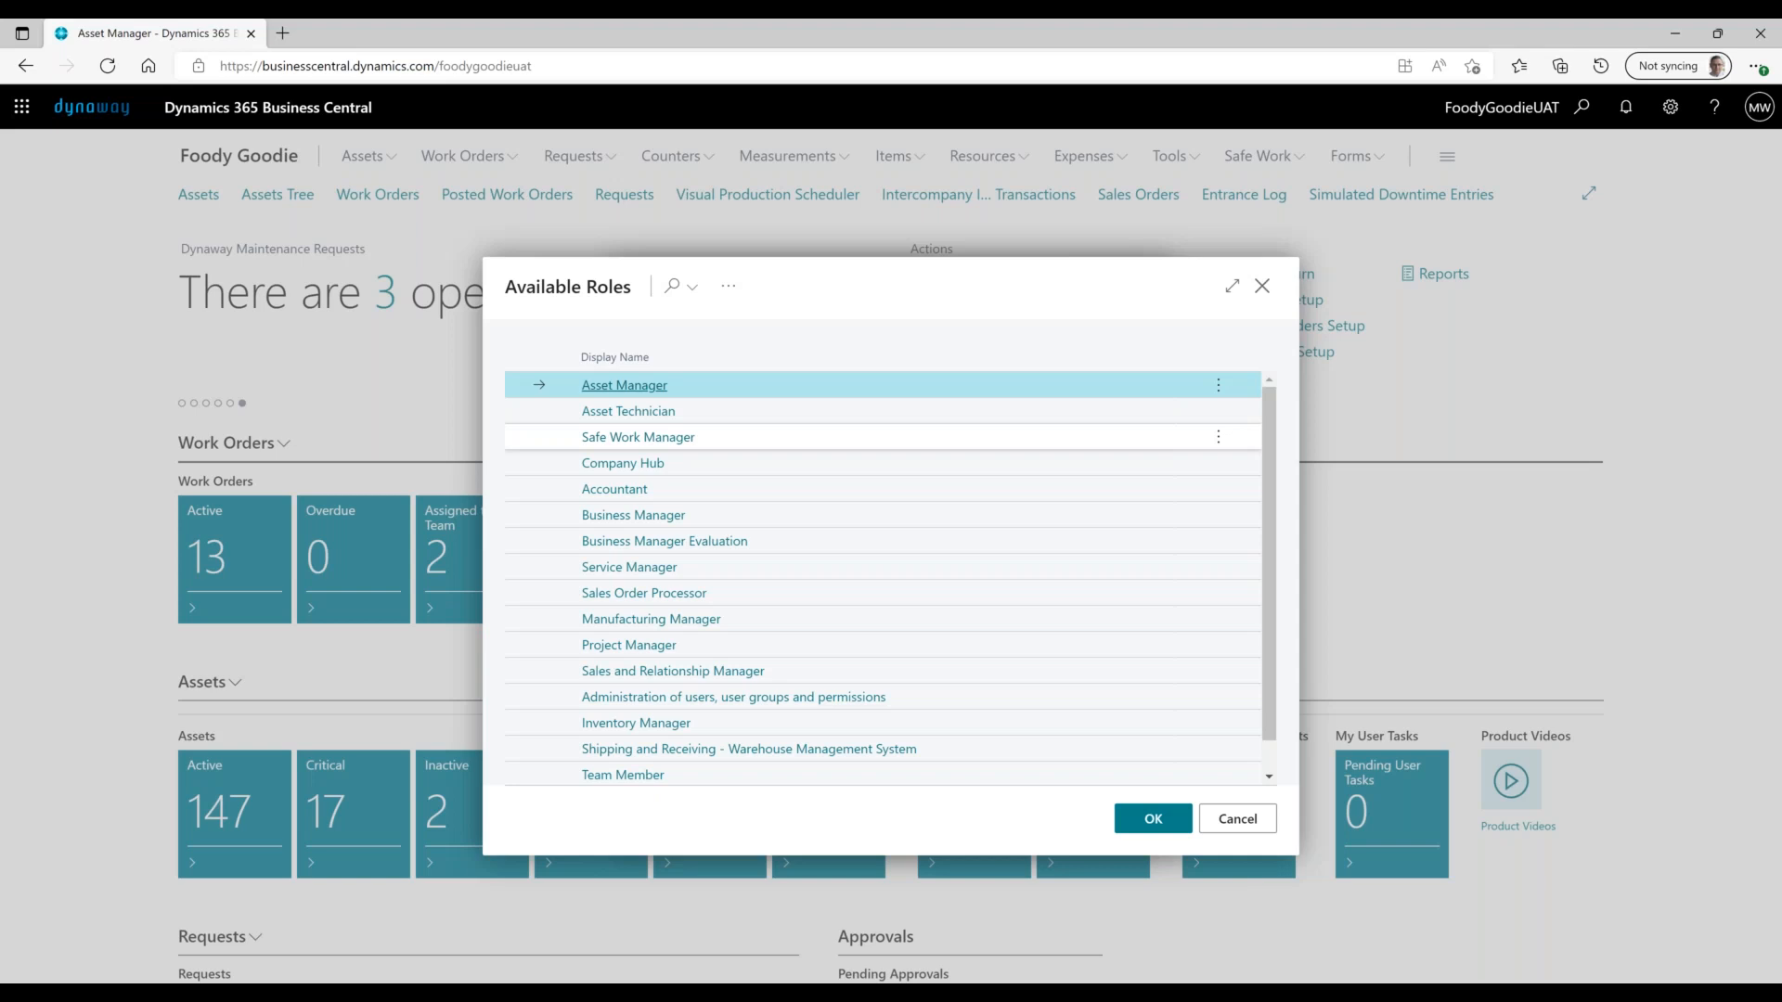
click(652, 412)
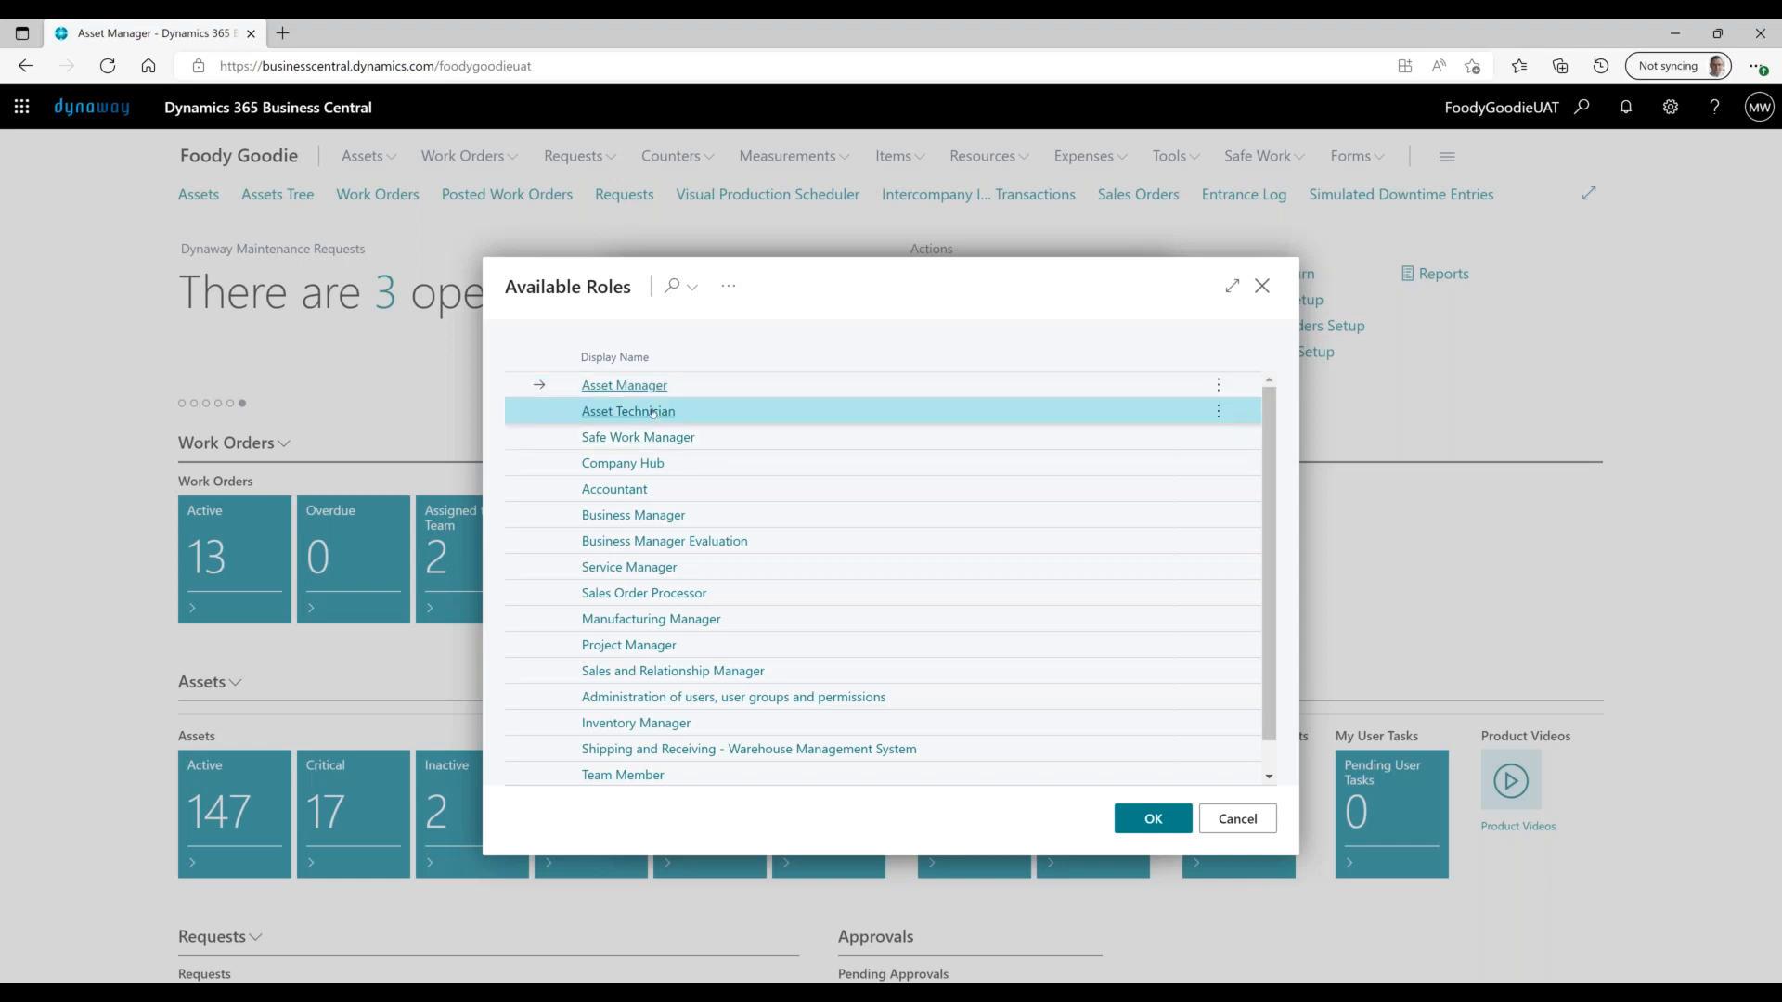
- Confirm Asset Technician as the new role and view its role centre tiles
click(1028, 826)
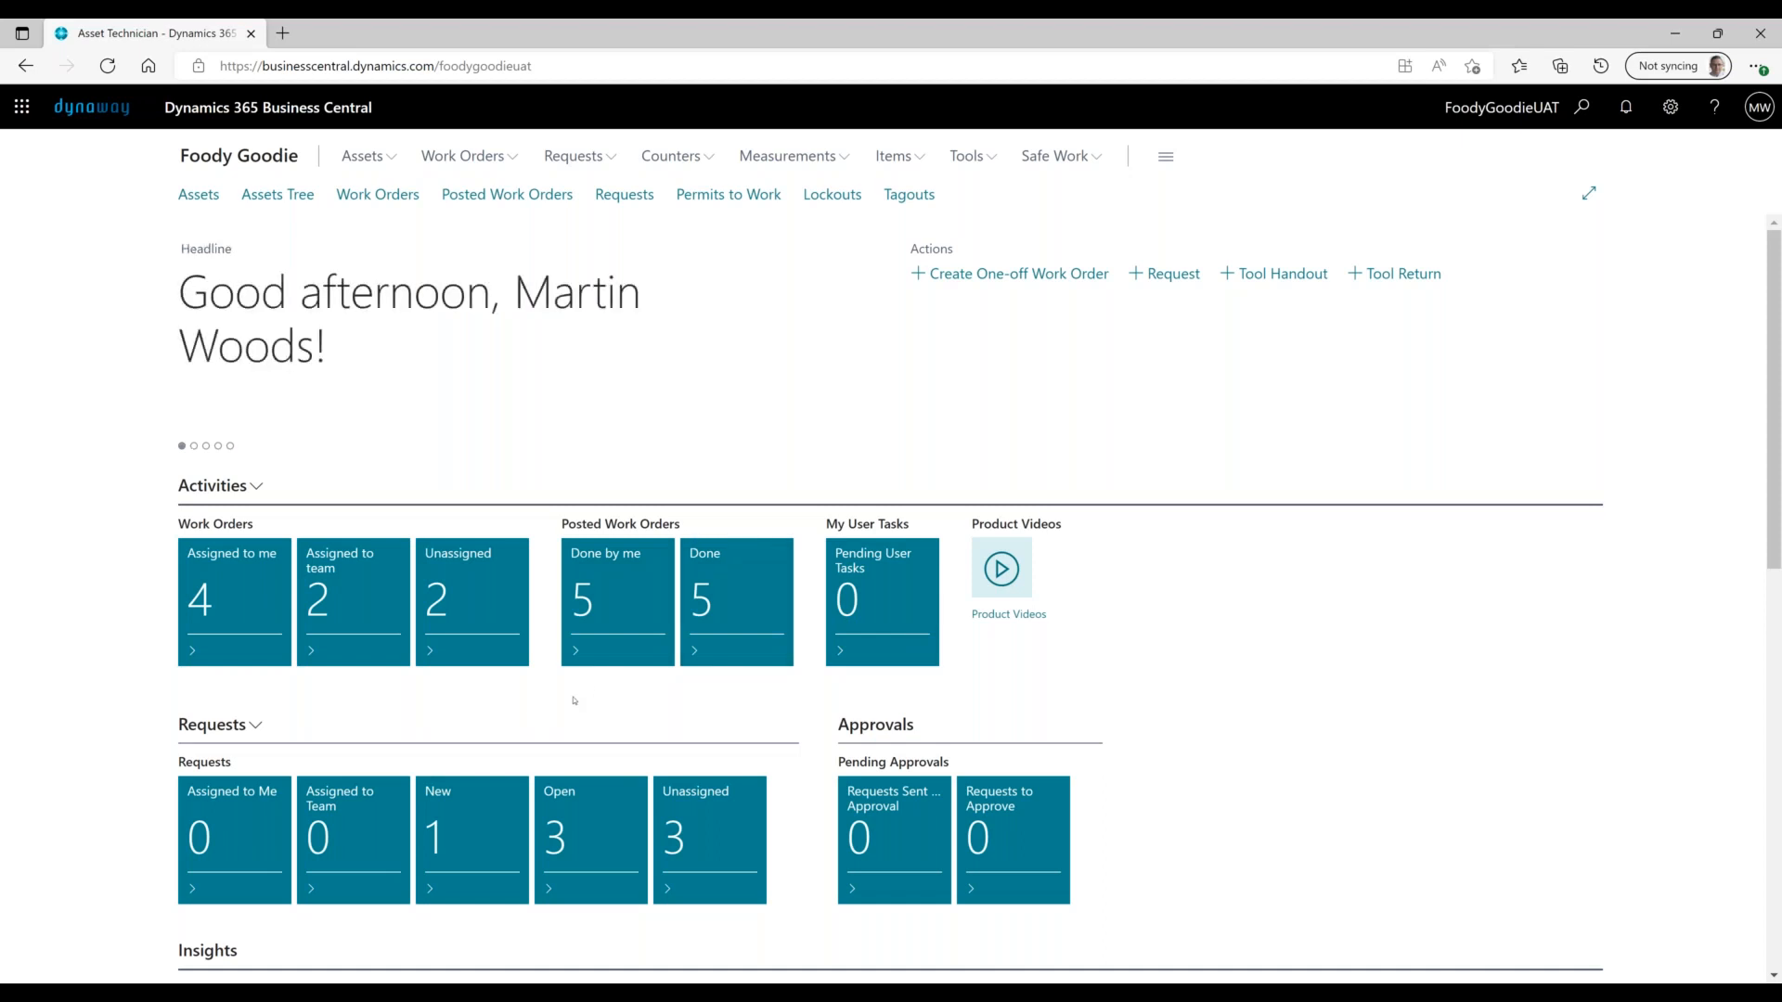
scroll(525, 698, down, 1)
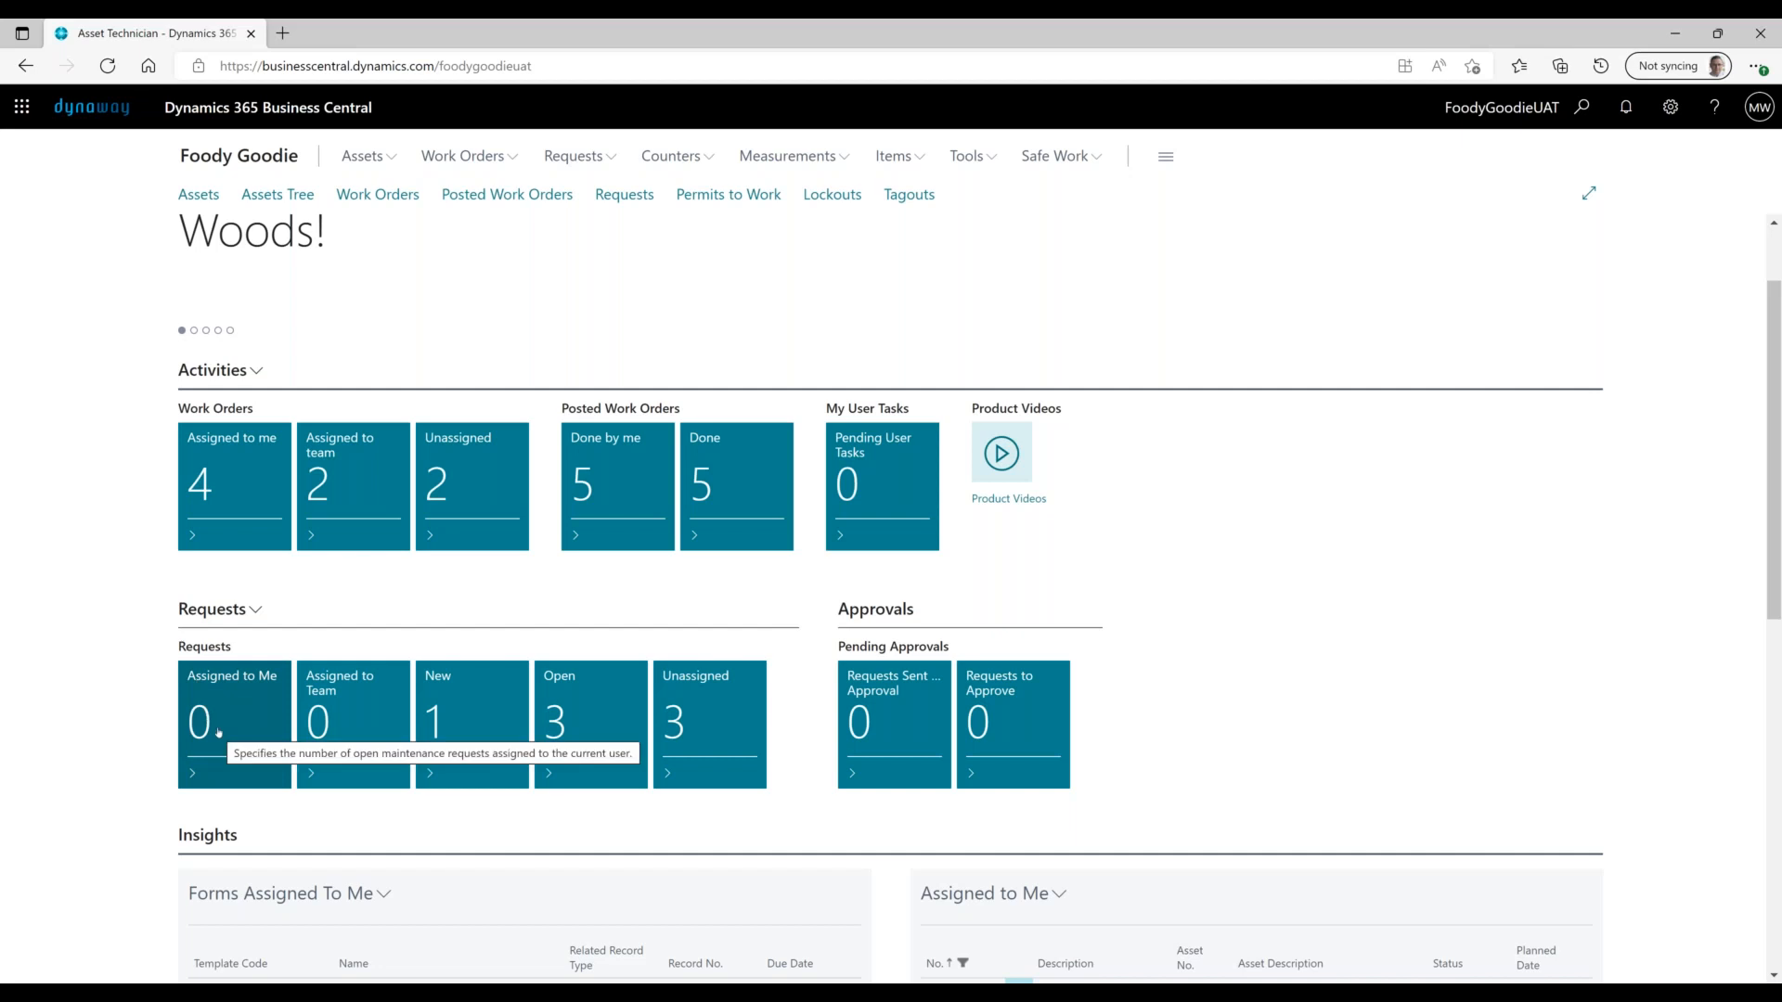
- Review the Assigned to Me list, then switch to the 'Company and User Management in EAM' slide show
scroll(200, 707, down, 1)
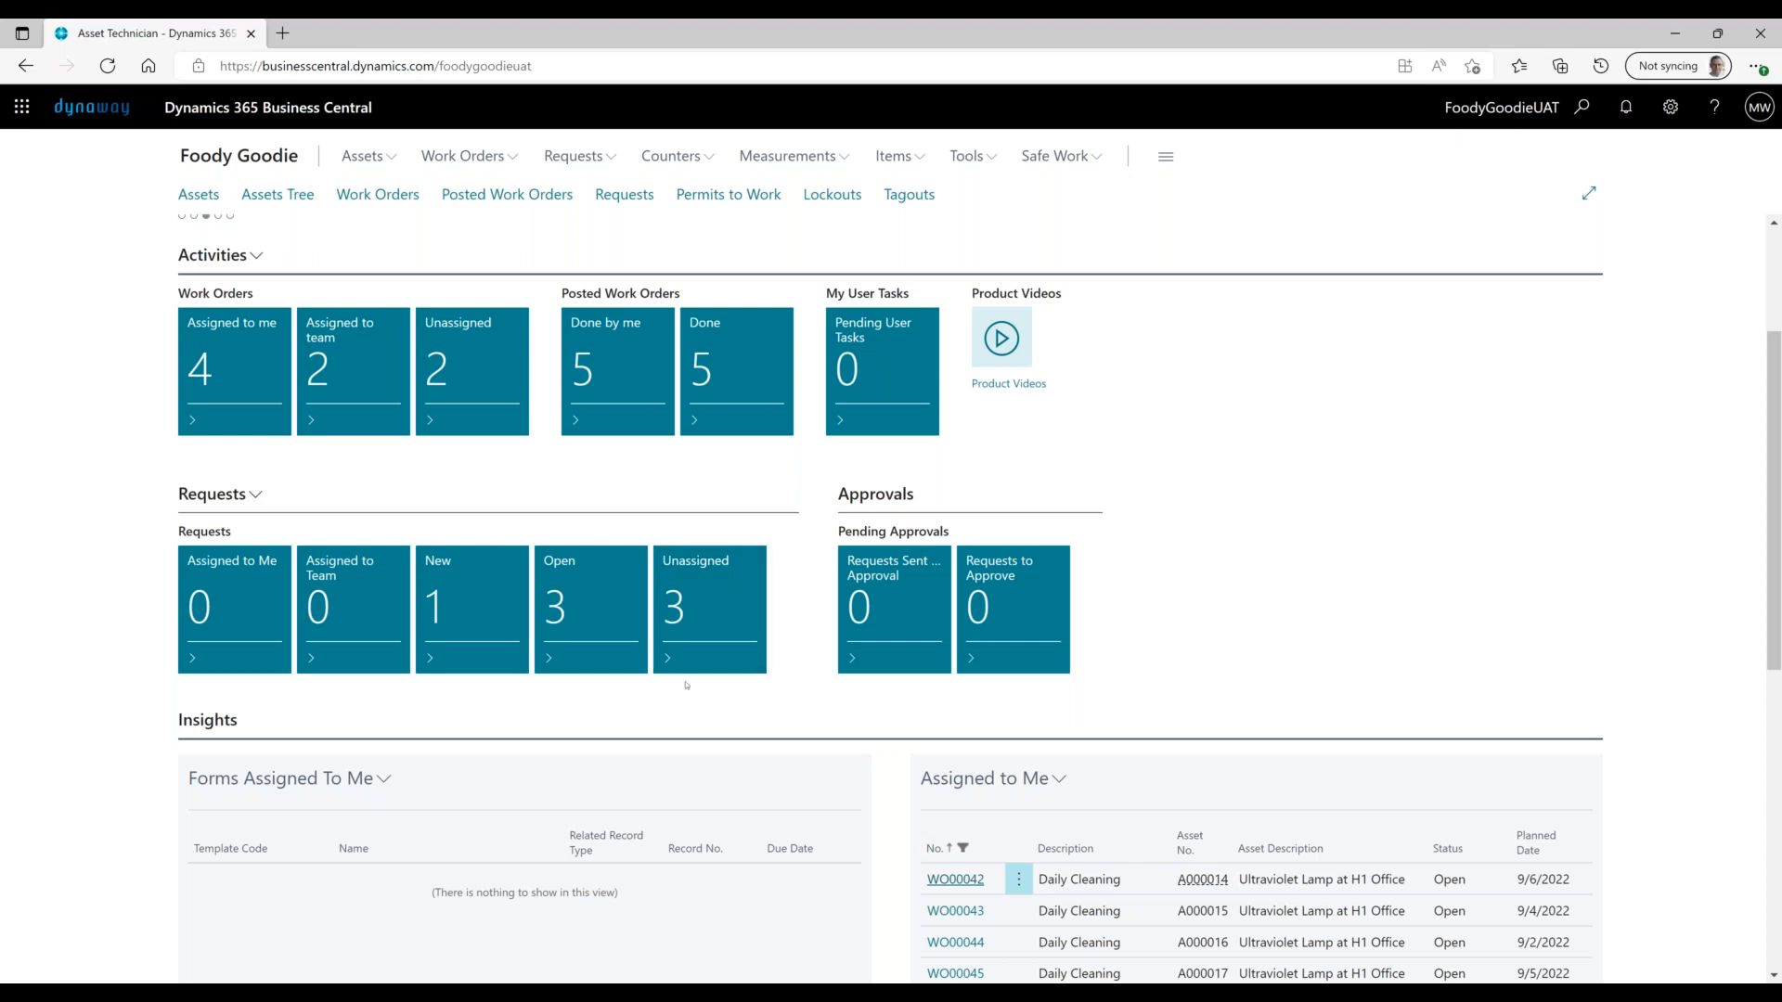
scroll(686, 685, down, 1)
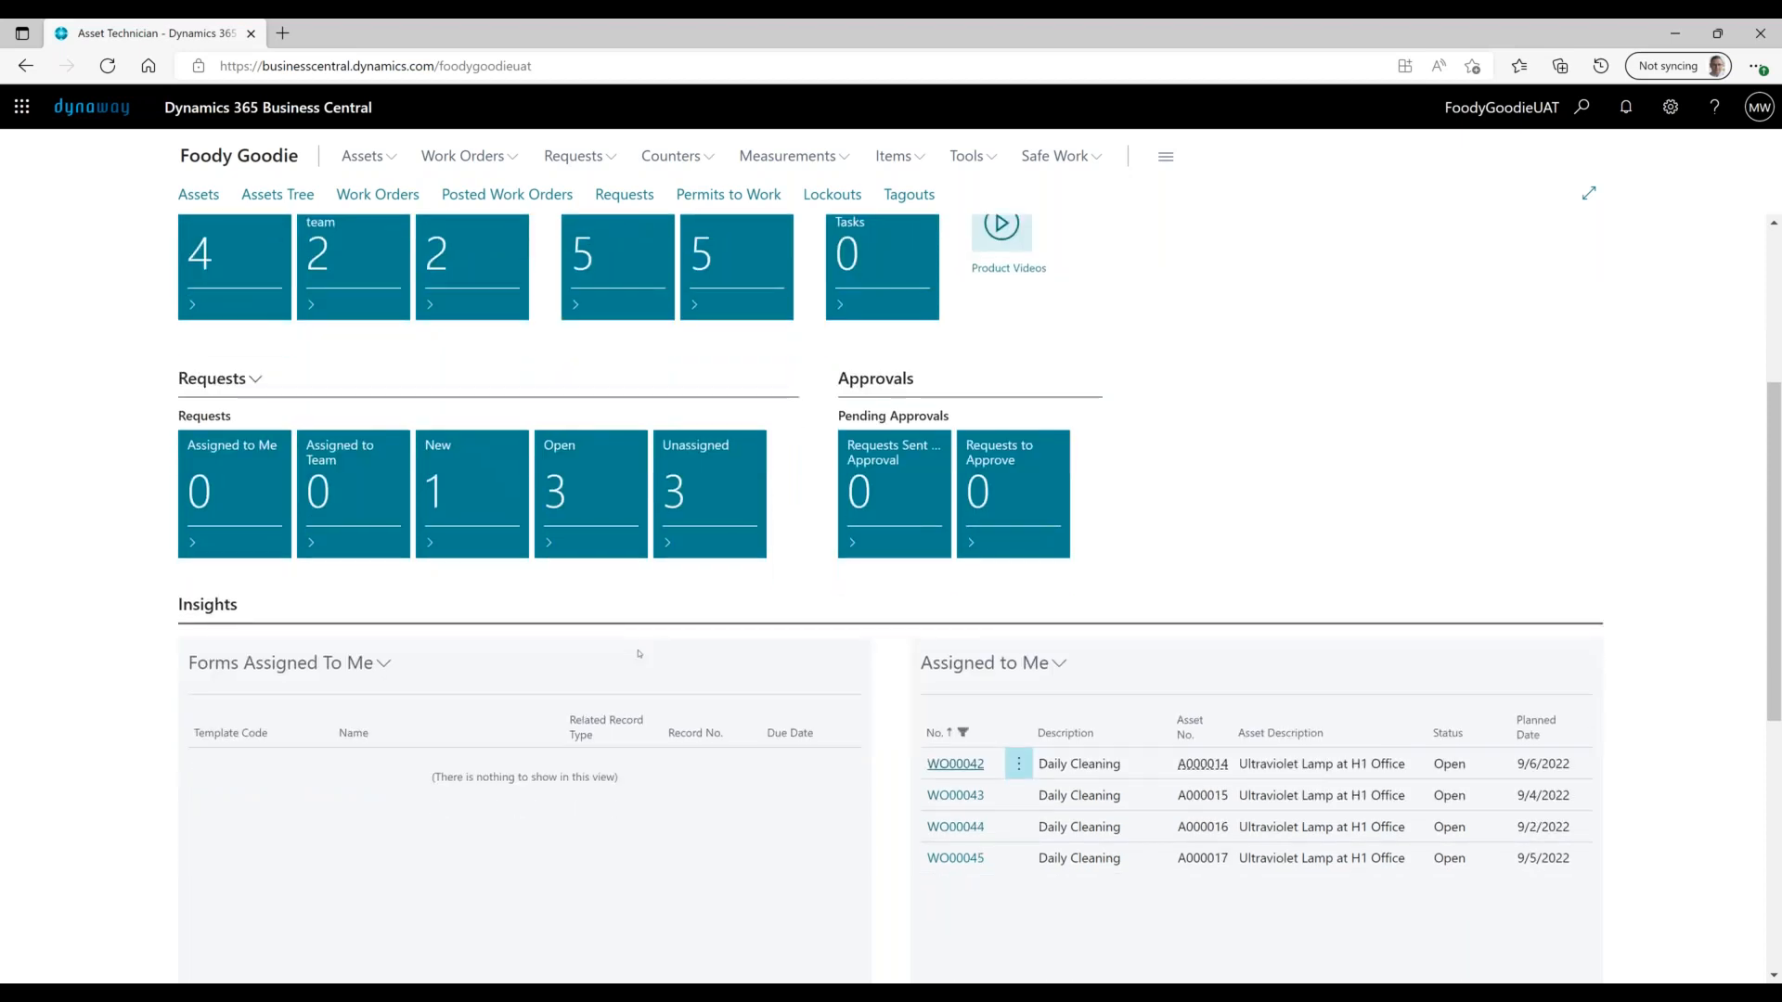
scroll(639, 653, down, 2)
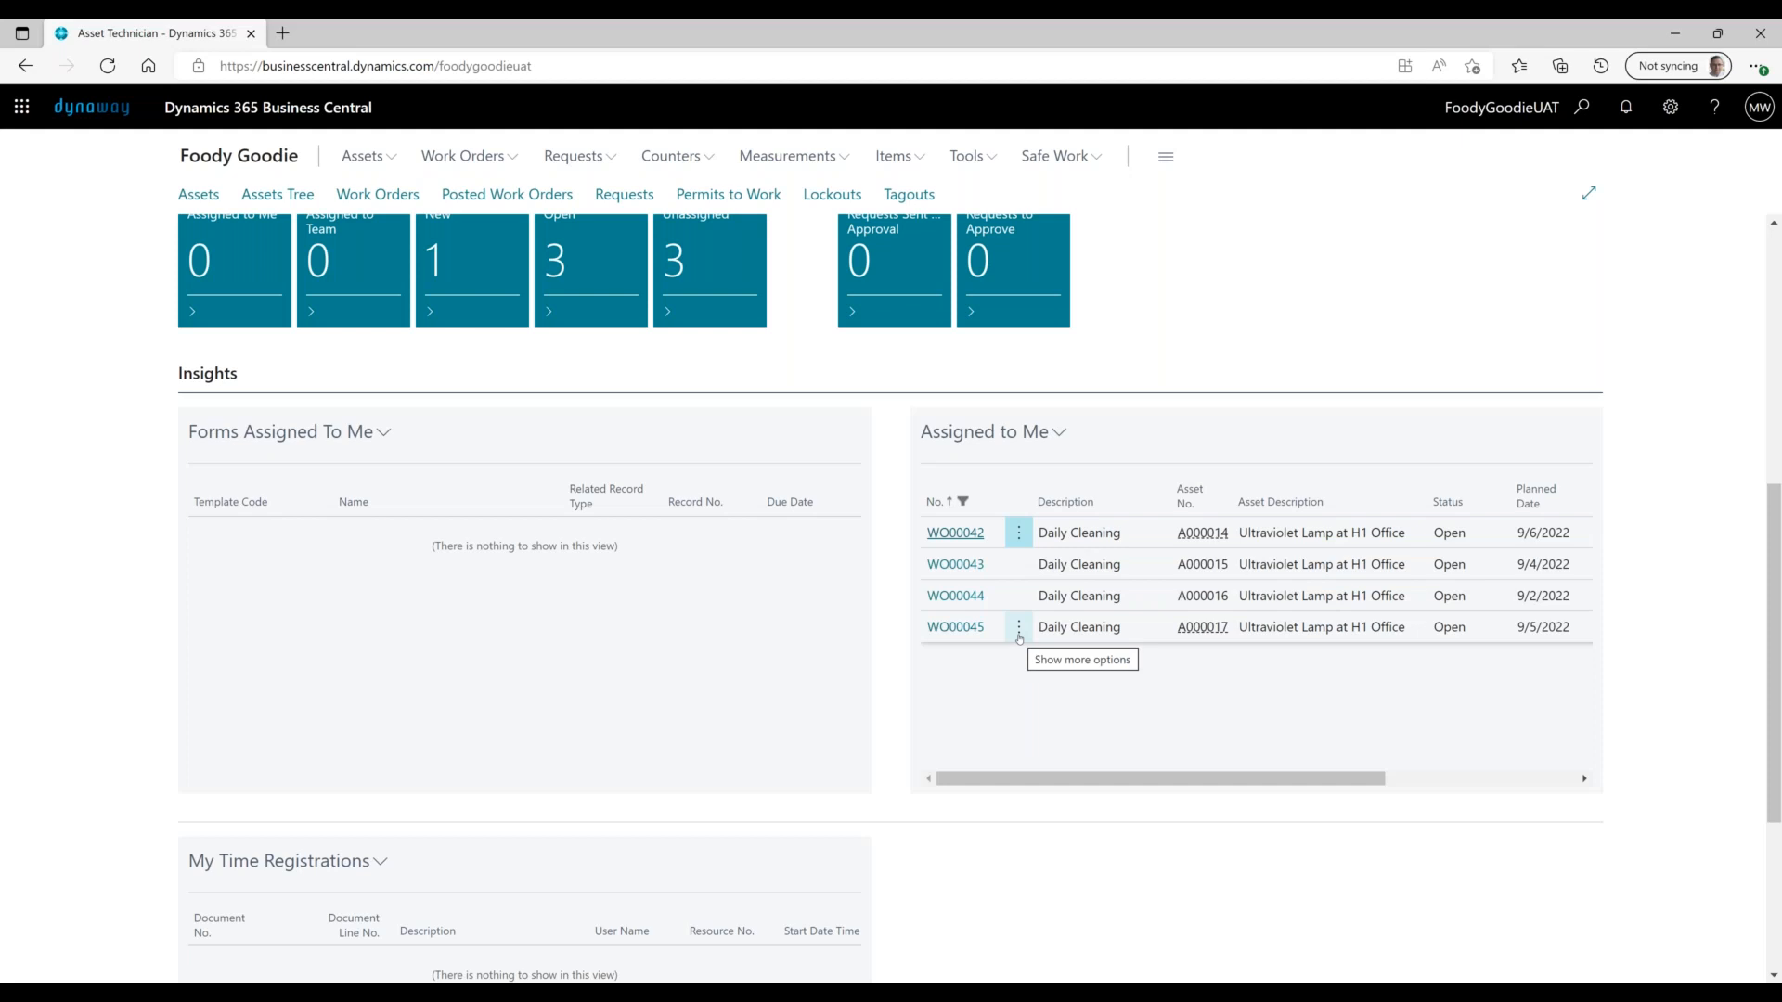
scroll(1019, 637, up, 6)
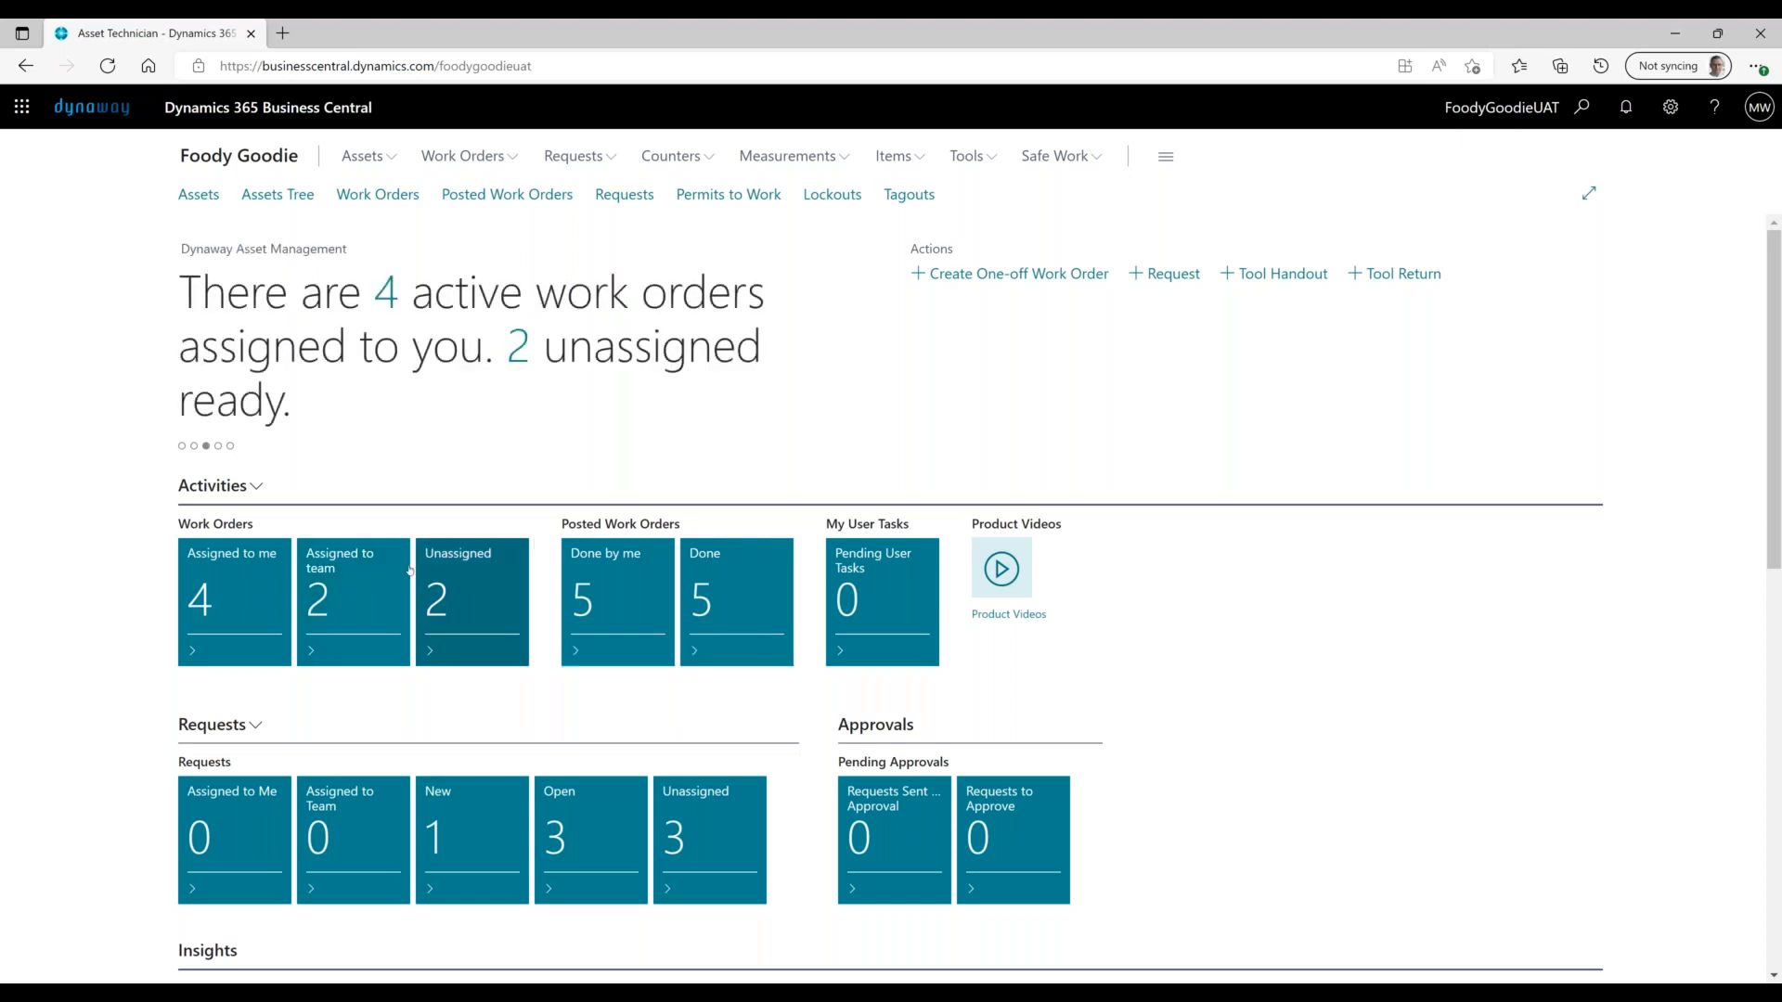
click(796, 995)
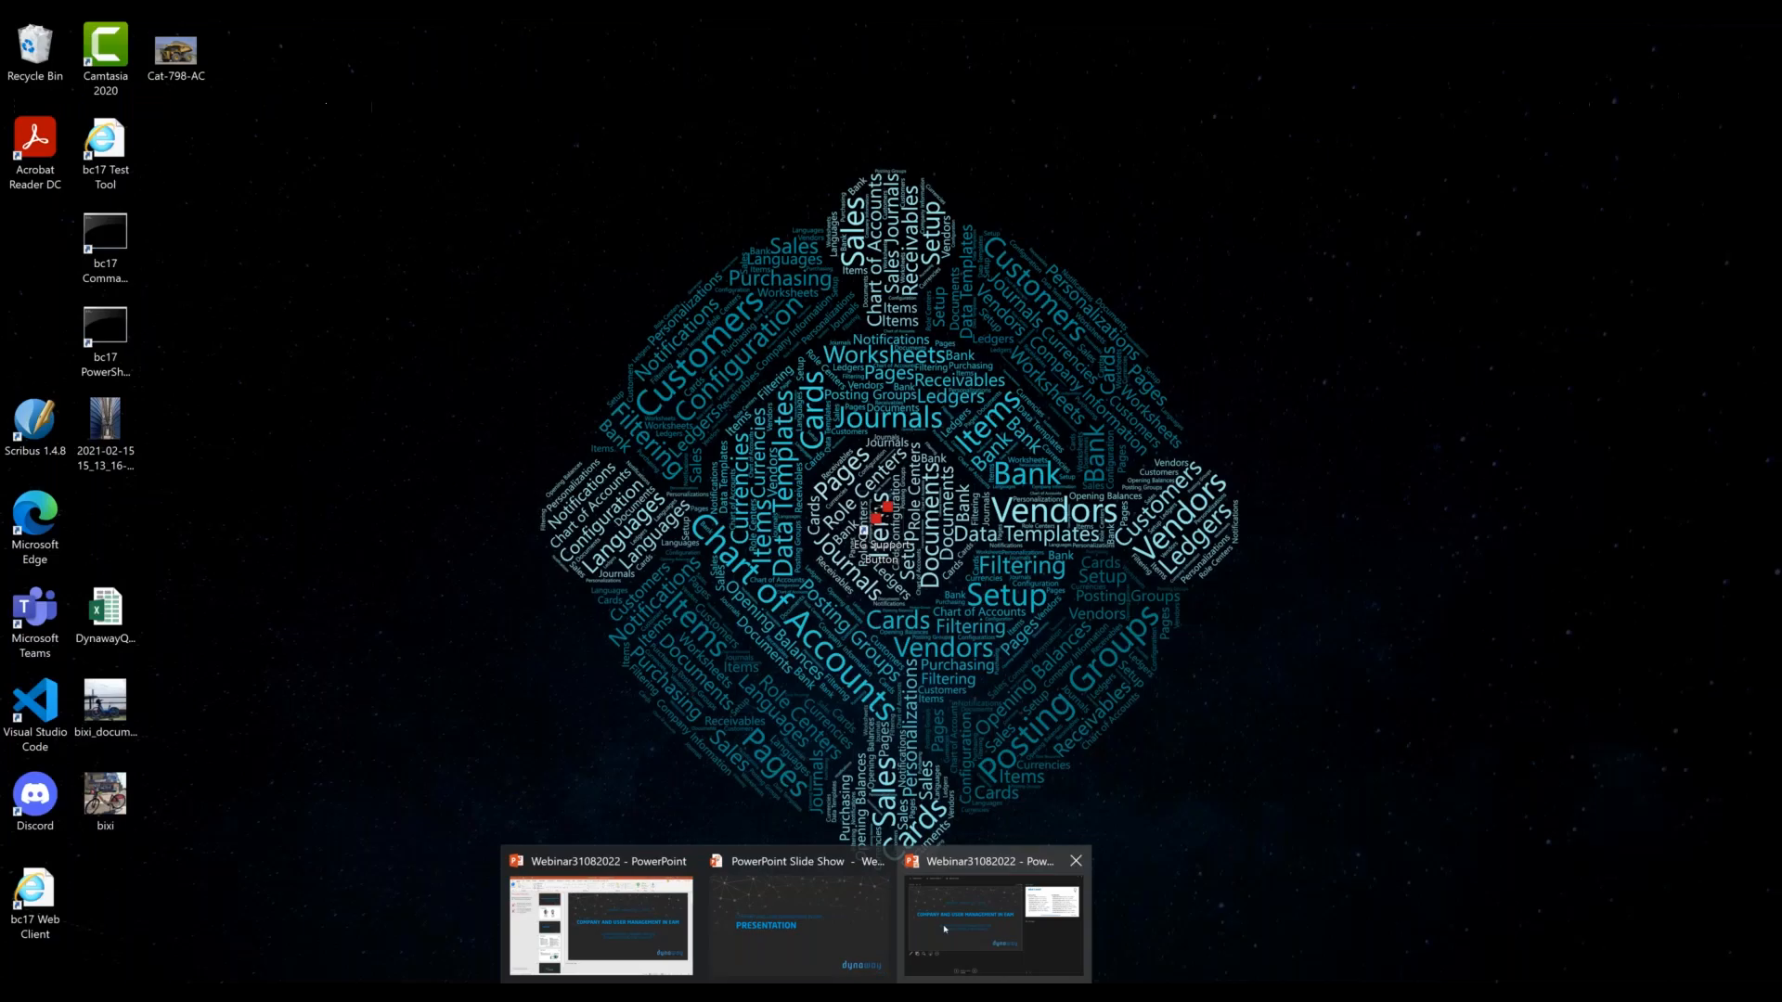
click(947, 929)
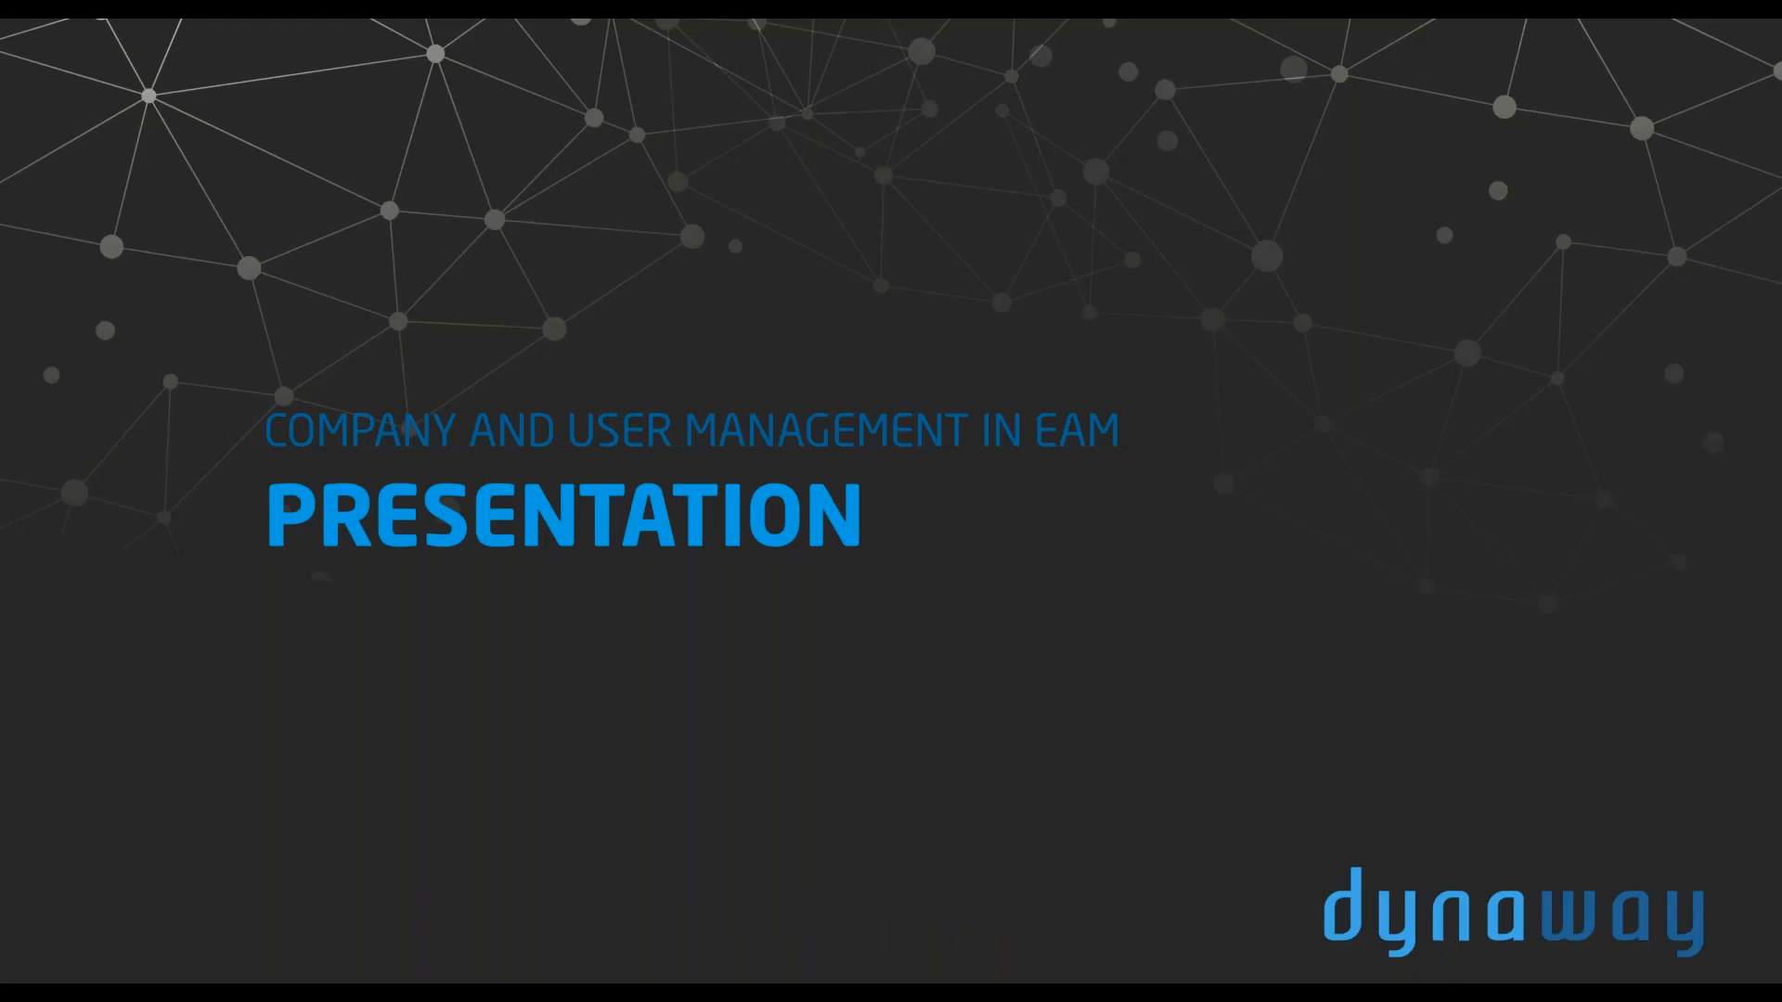